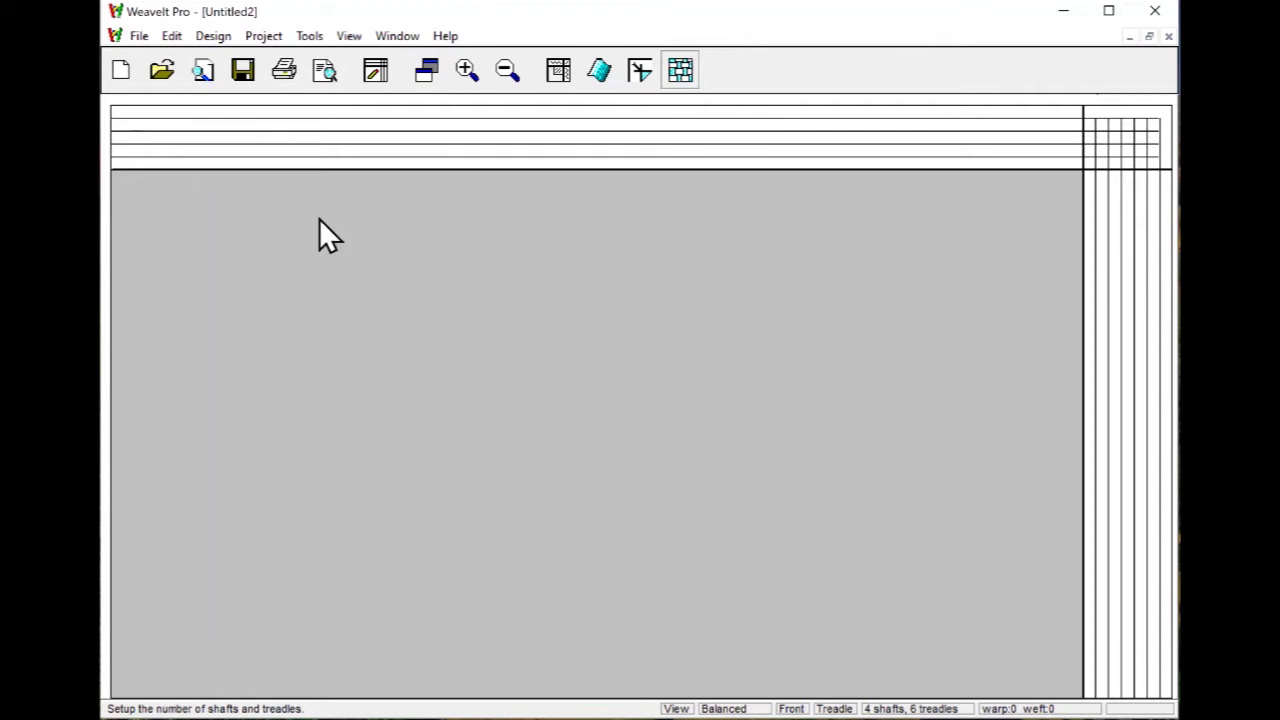
Step: Set the loom to 8 shafts and 8 treadles in Pattern Setup for Loom
left_click(273, 38)
left_click(285, 58)
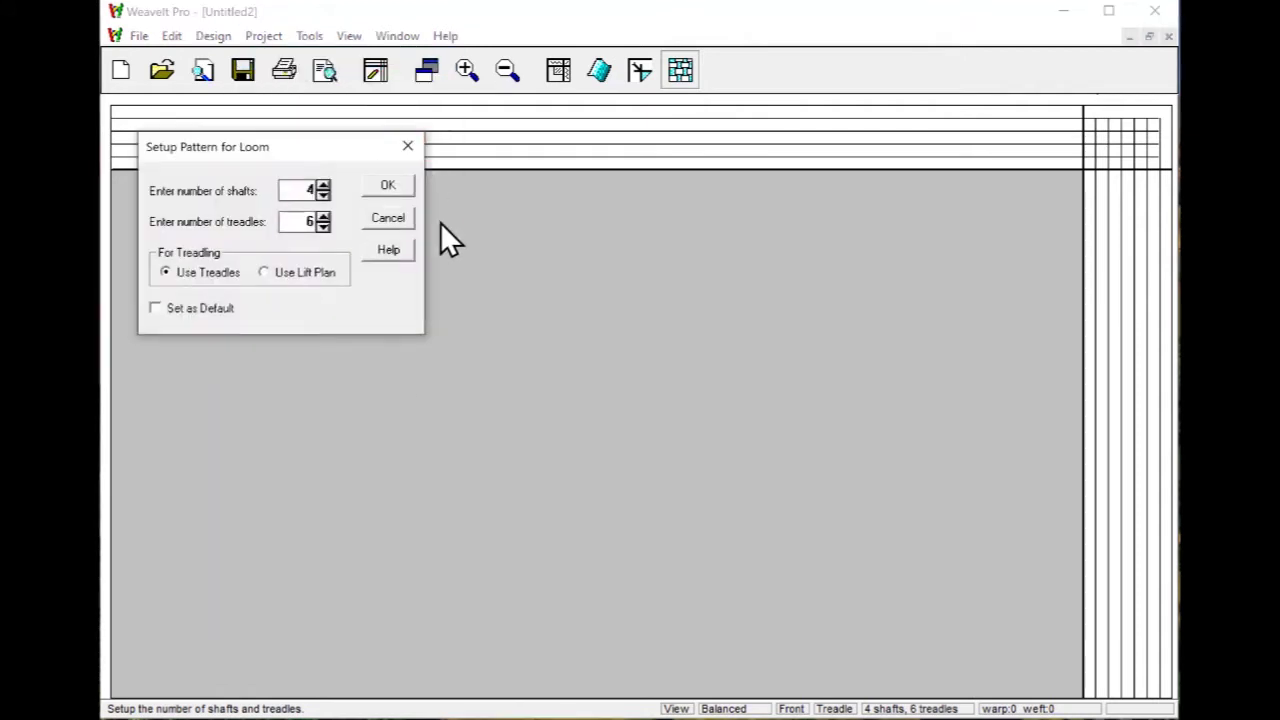
left_click(322, 186)
left_click(388, 186)
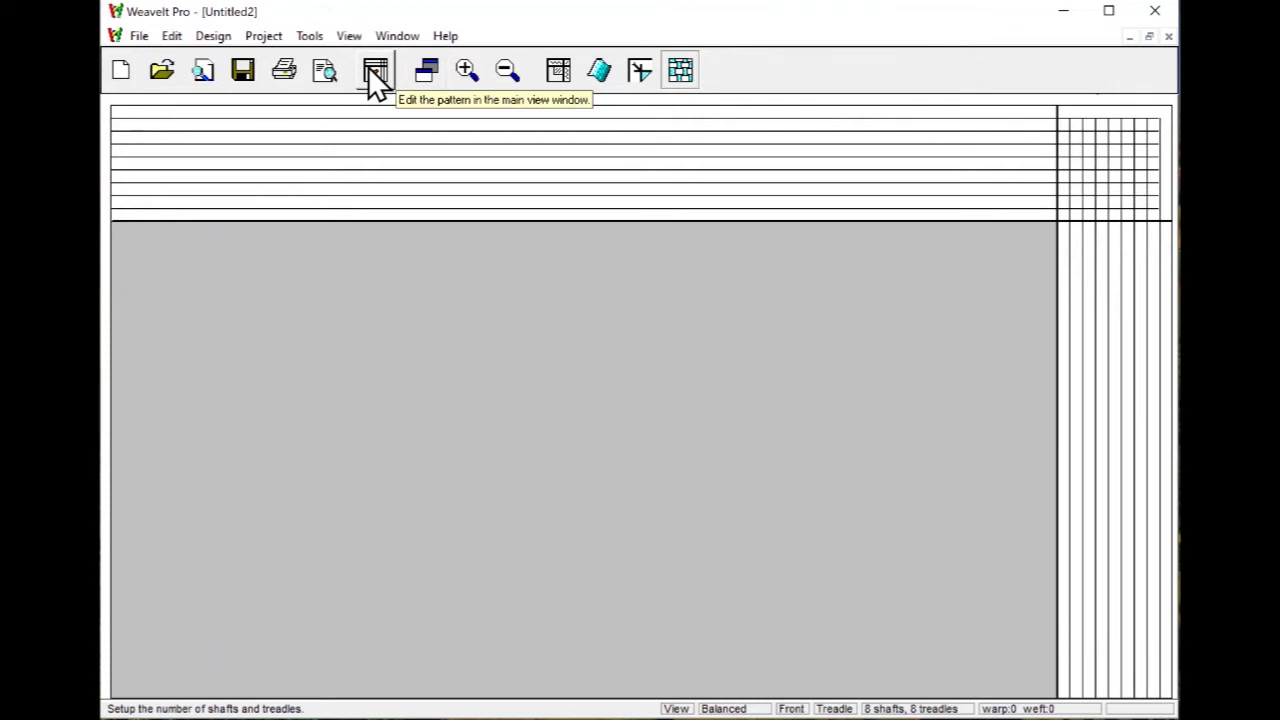
Step: Turn on Edit in View so the draft is edited directly in the main window
left_click(176, 37)
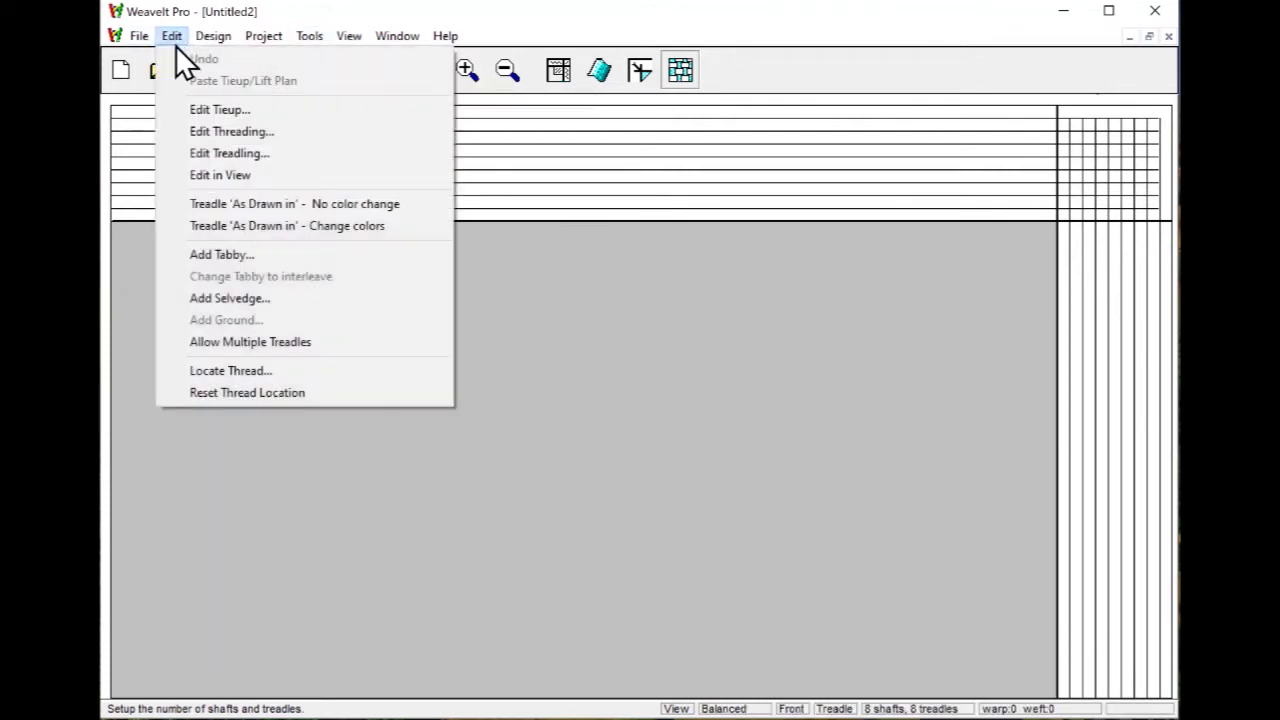
left_click(196, 177)
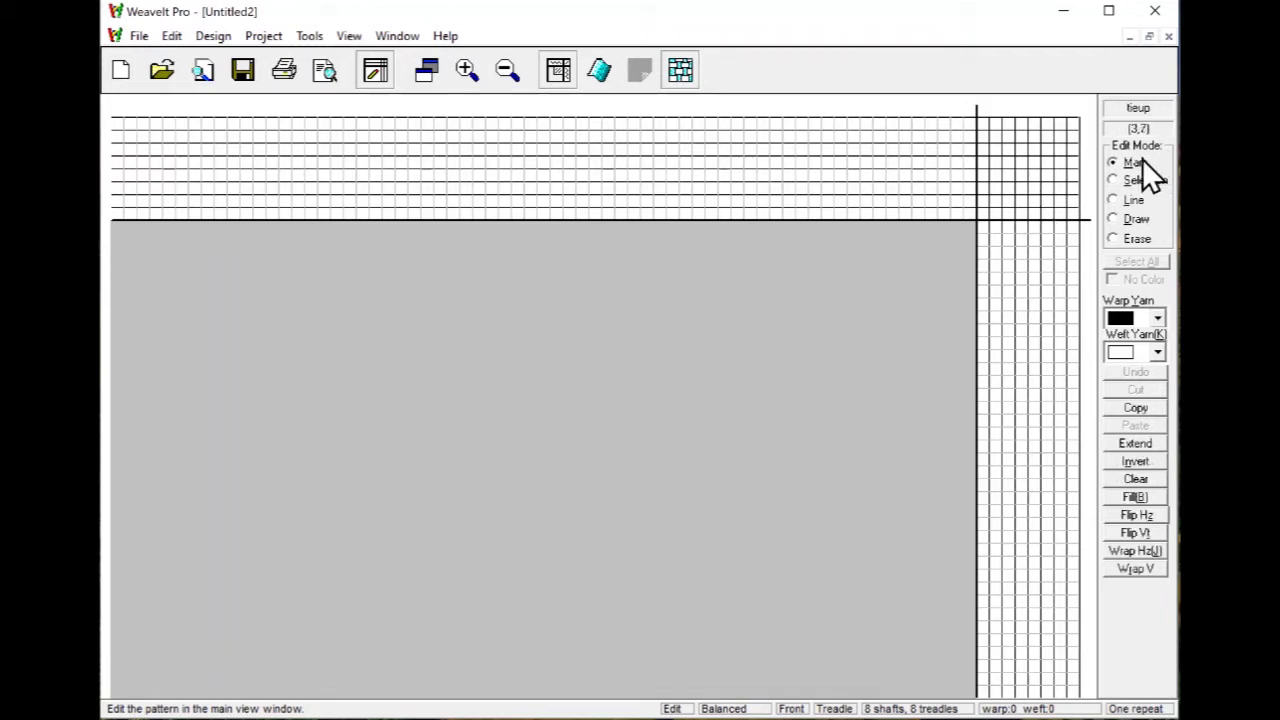
Step: Make the warp yarn red and draw a straight 1–8 threading
left_click(1157, 318)
left_click_drag(1162, 380, 1152, 425)
left_click(1115, 370)
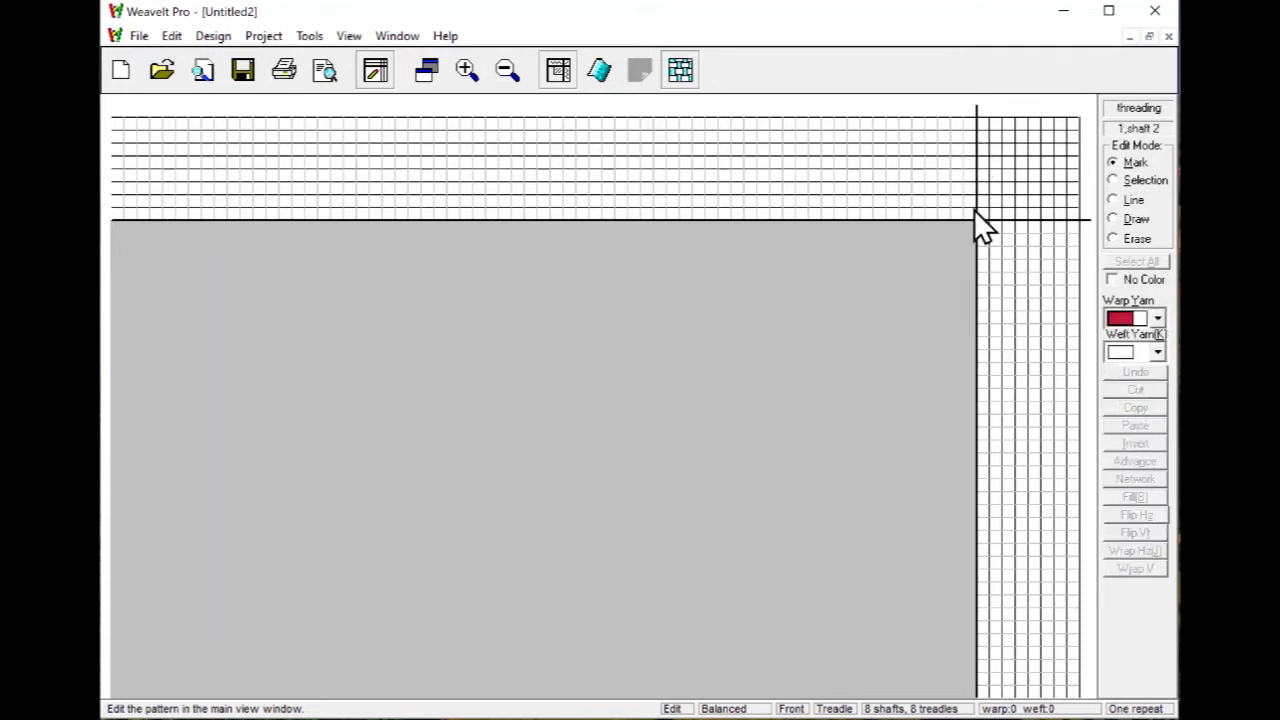
left_click_drag(970, 212, 878, 124)
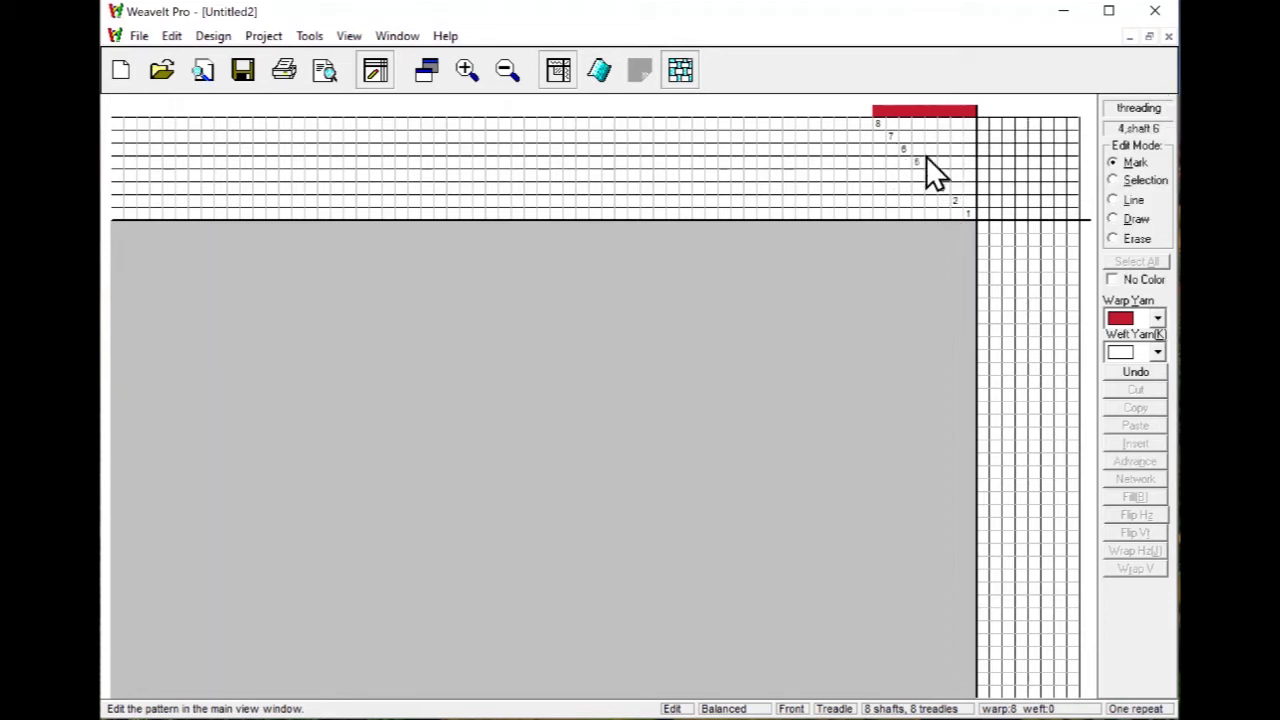
Step: Make the weft yarn yellow and treadle 8 down to 1 across picks 1–8
left_click(1157, 352)
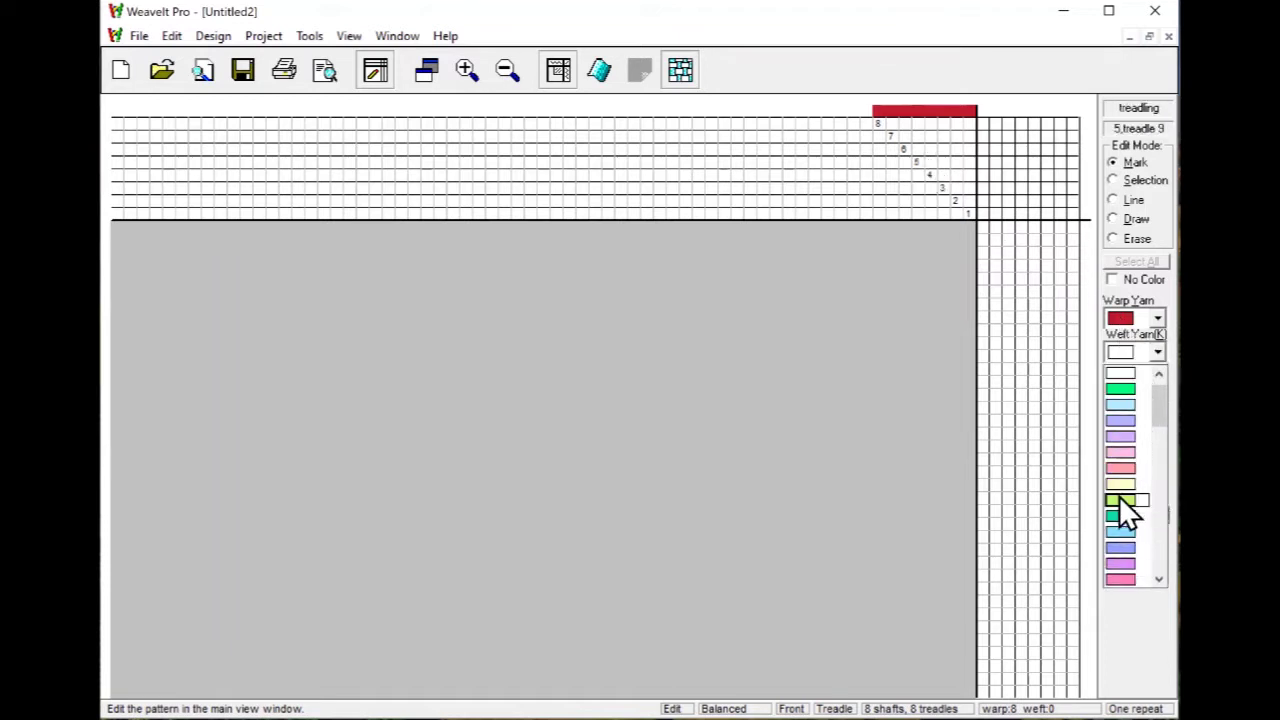
scroll(1162, 480, "down", 2)
left_click(1118, 411)
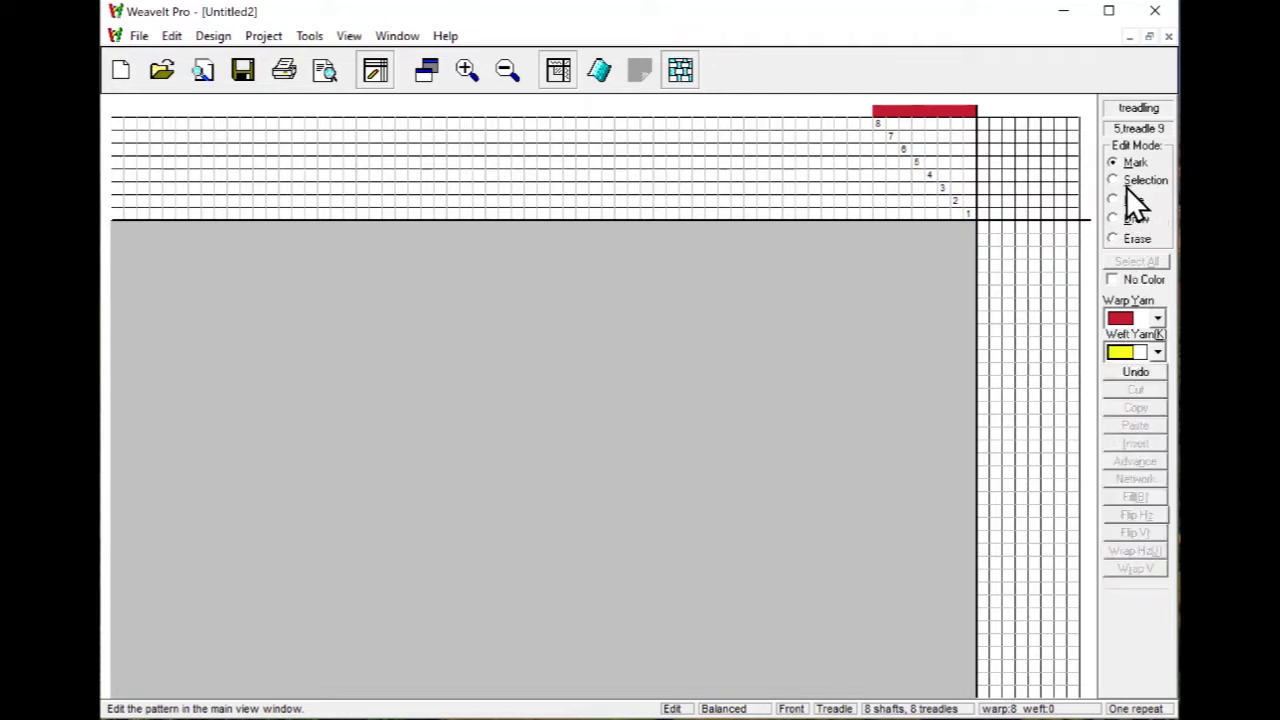
left_click(1072, 227)
left_click(1059, 240)
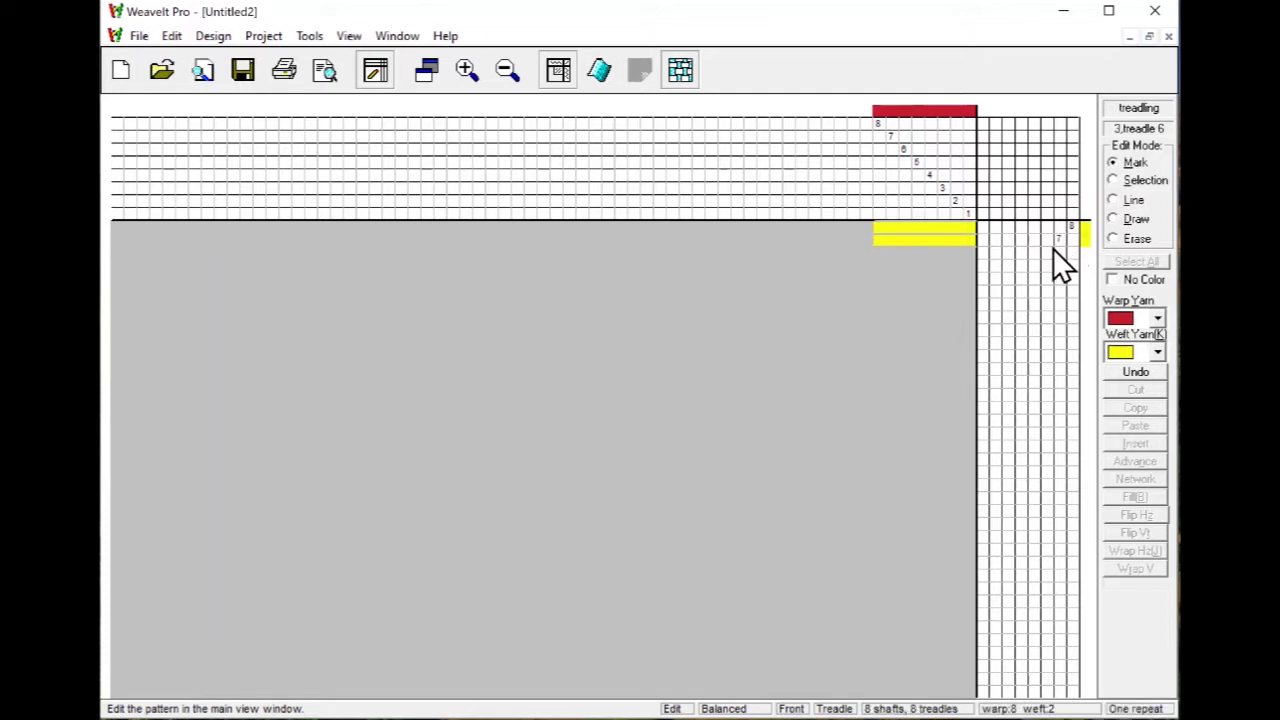
left_click(1050, 250)
left_click(1031, 266)
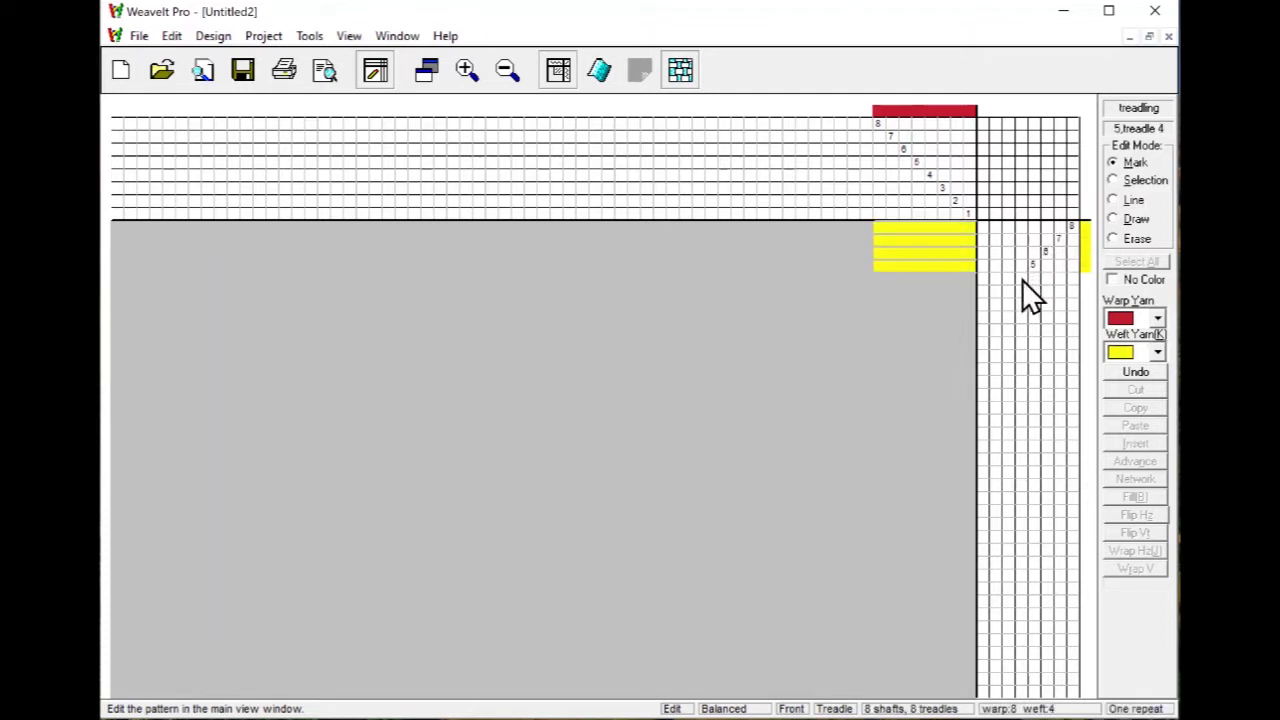
left_click(1021, 278)
left_click(1007, 291)
left_click(996, 303)
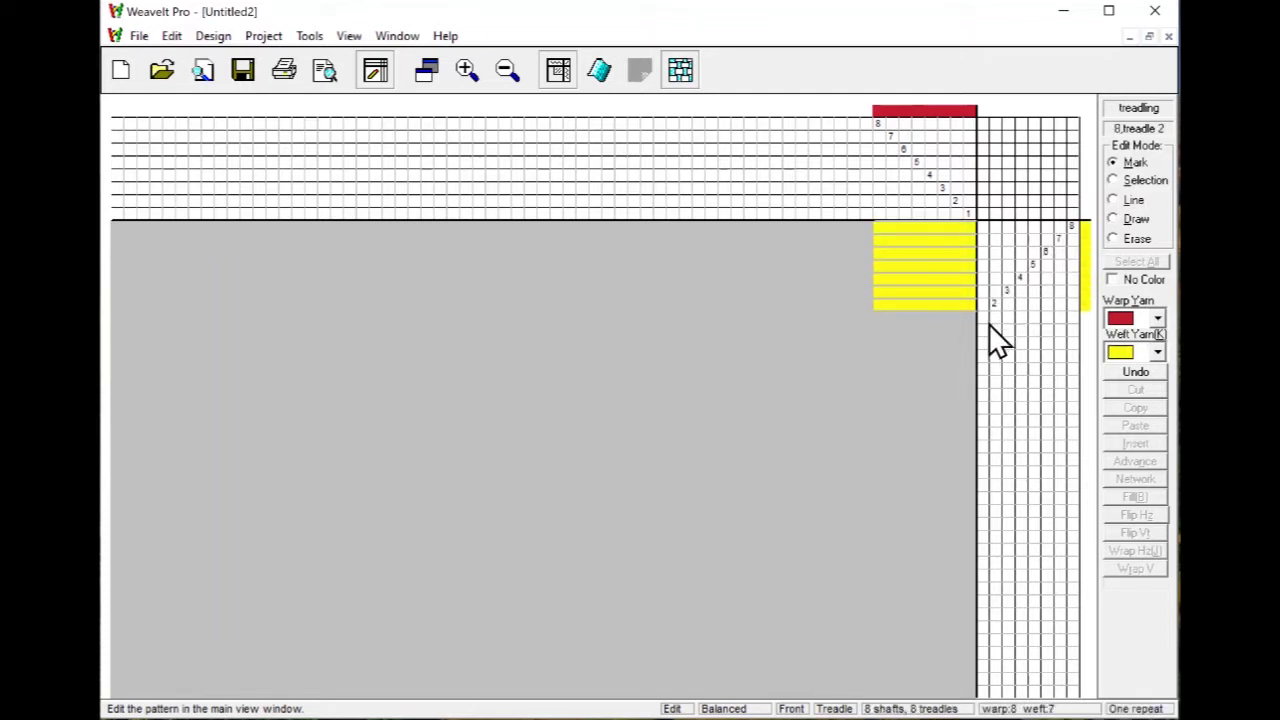
left_click(982, 316)
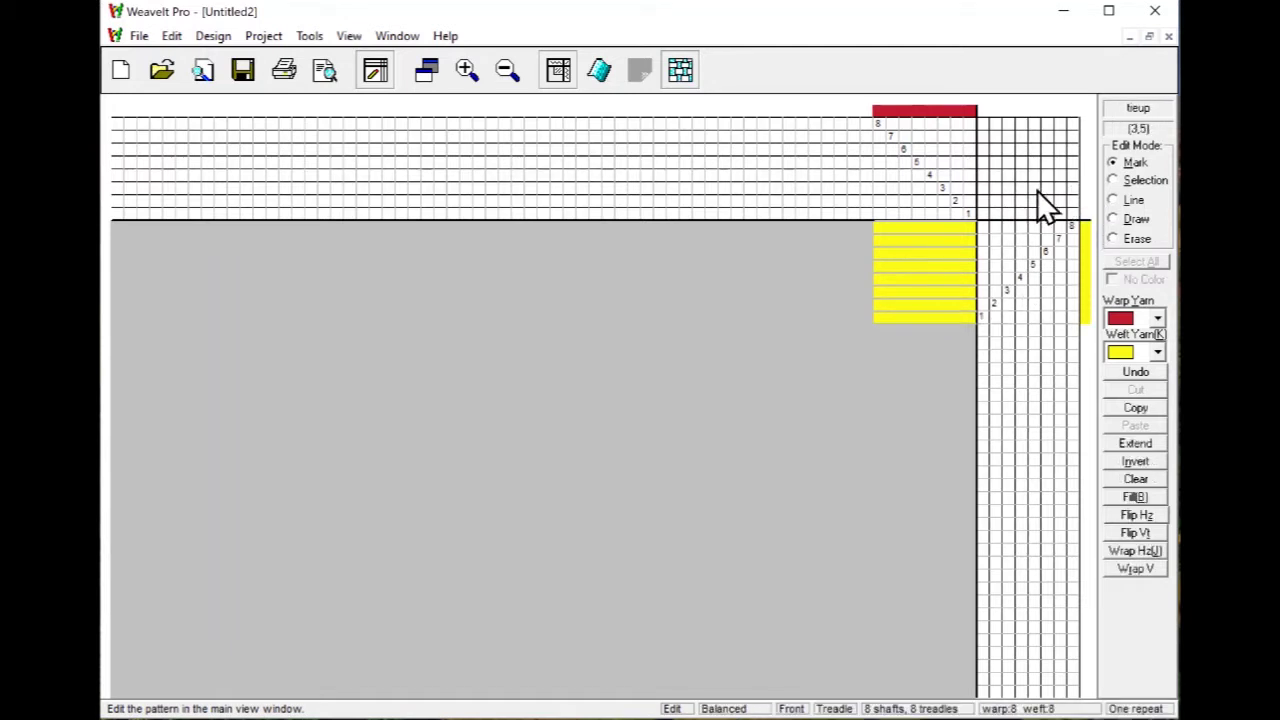
Step: Tie shafts 1, 2, 3 and 5 to treadle 1, extend it, and show the full drawdown
left_click(984, 212)
left_click(983, 200)
left_click(984, 190)
left_click(985, 162)
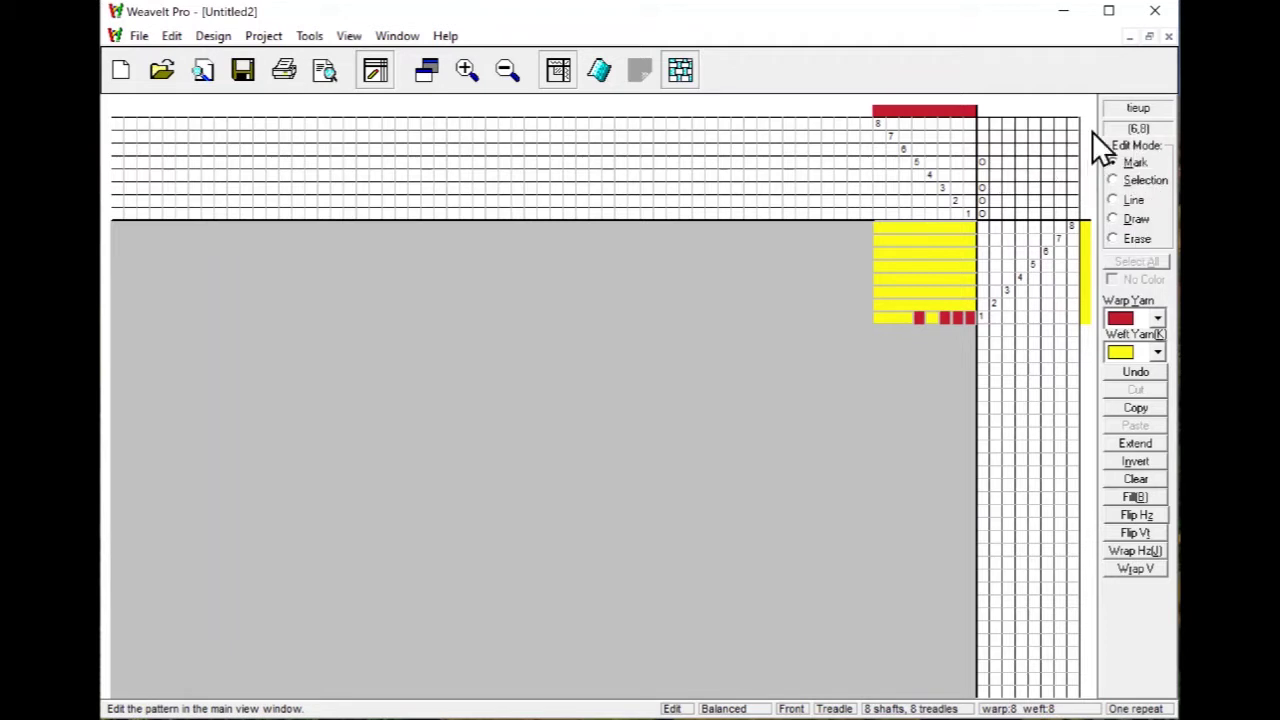
left_click(1147, 443)
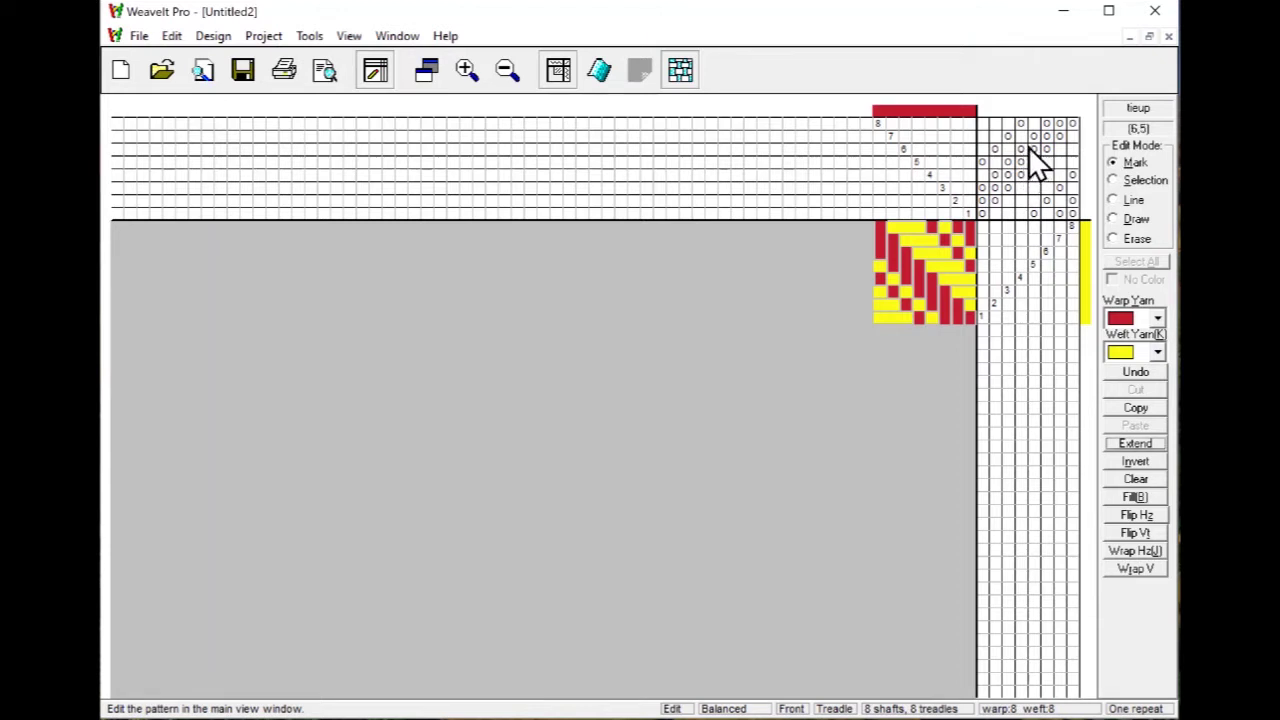
left_click(549, 64)
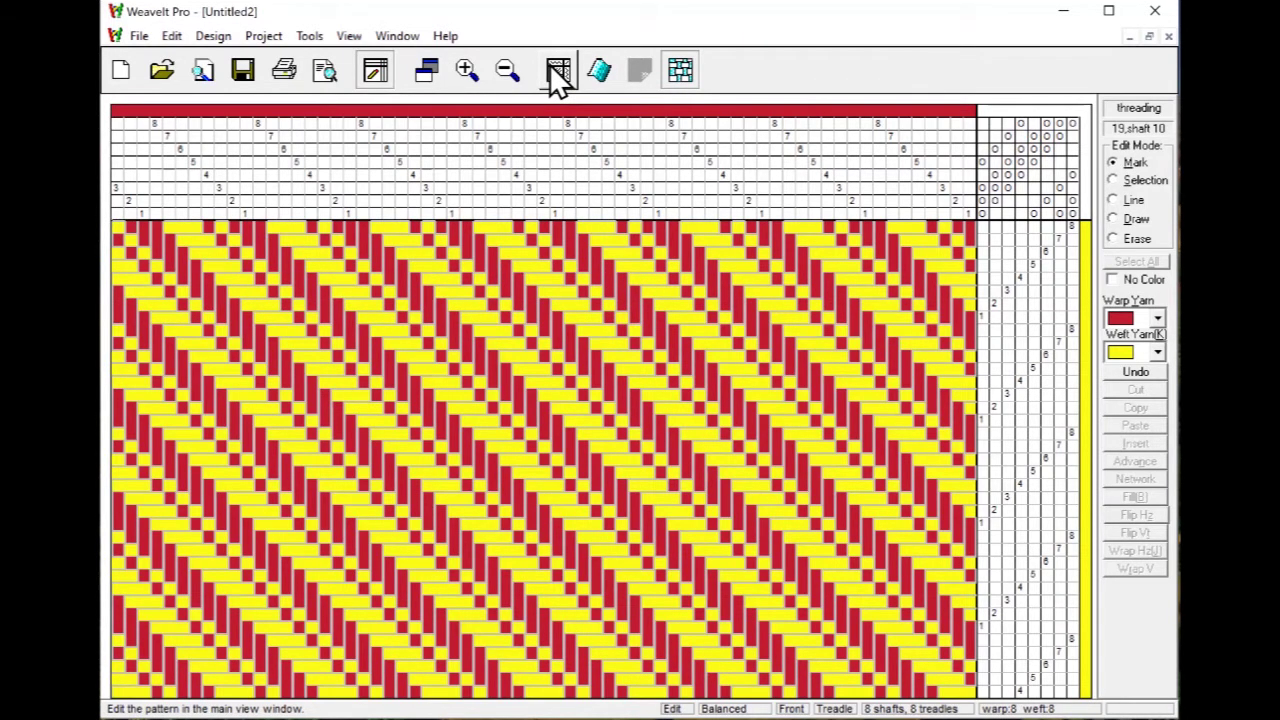
Step: Return to one repeat and flip the tie-up vertically with Flip Vt
left_click(550, 64)
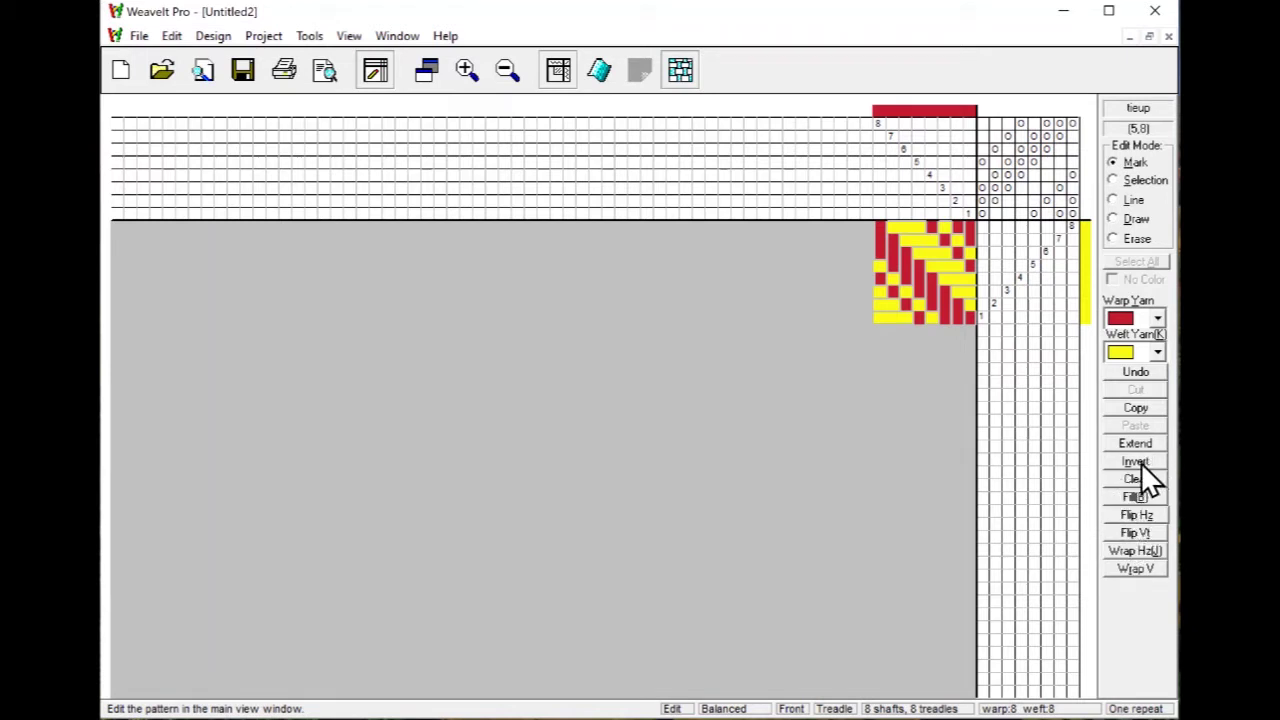
left_click(1141, 463)
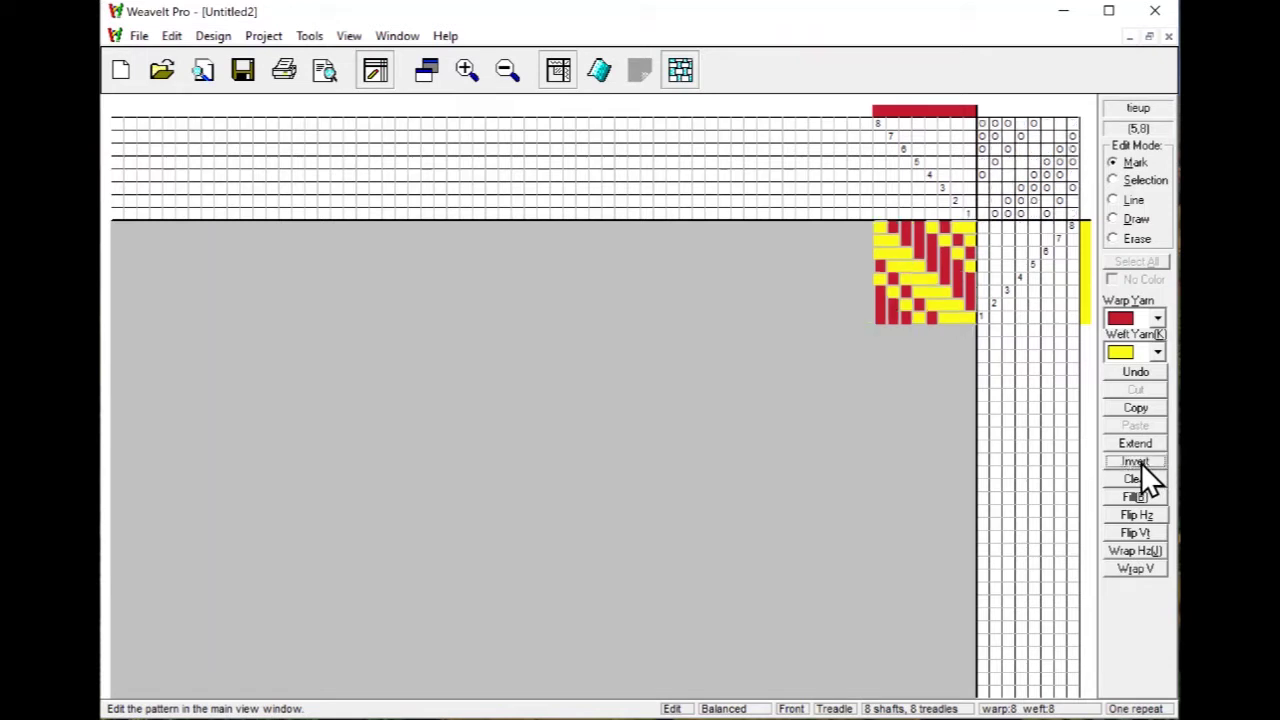
left_click(1141, 463)
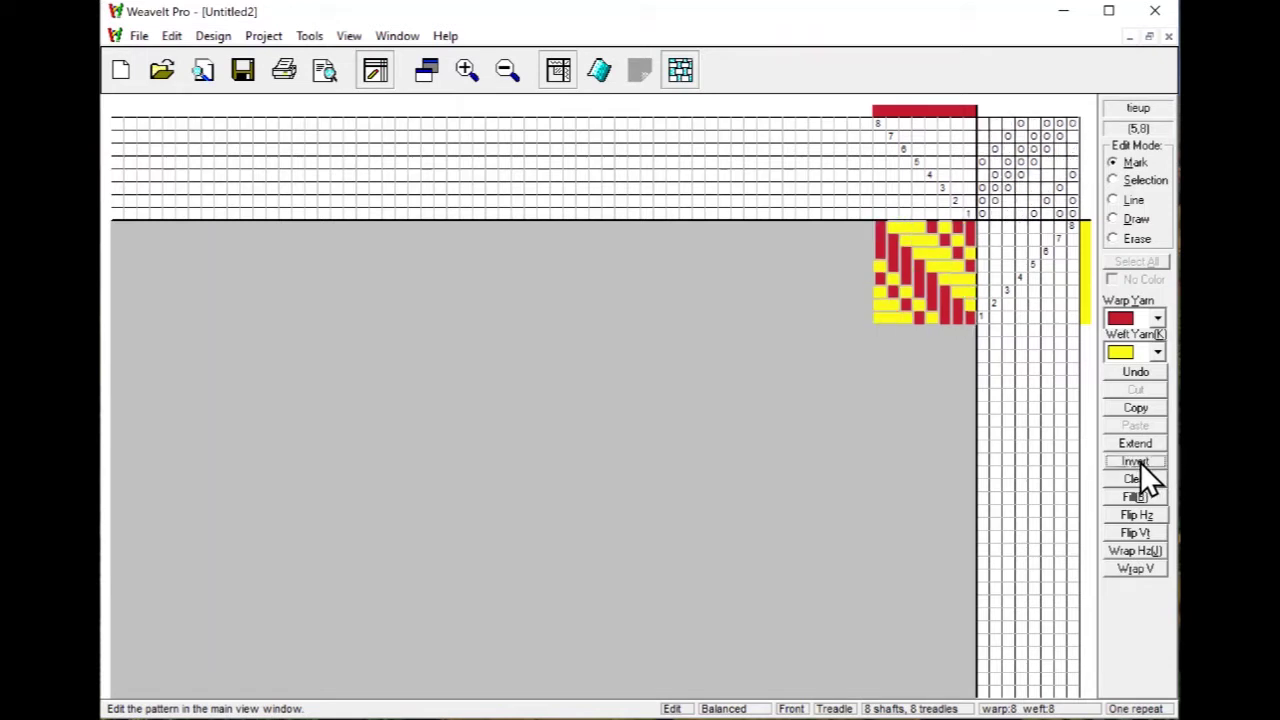
left_click(1133, 532)
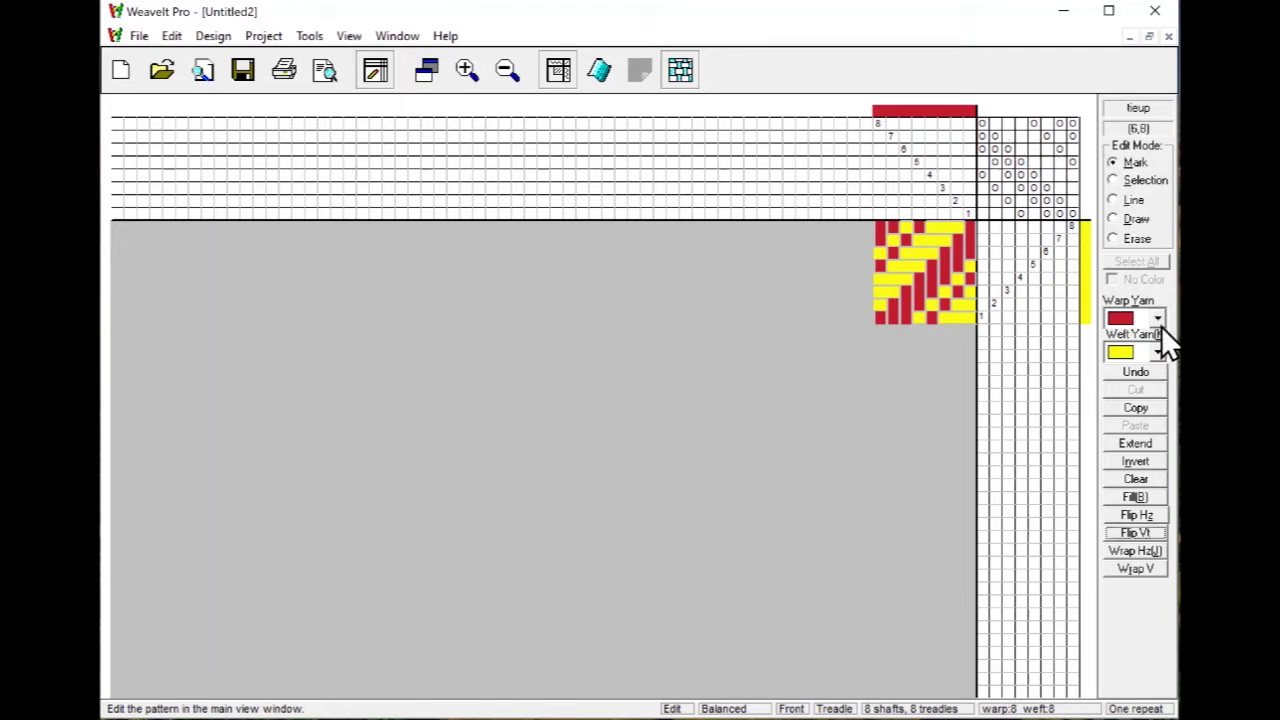
Step: In Selection mode, clear the lower-right tie-up block 5,4–8,1
left_click(1035, 175)
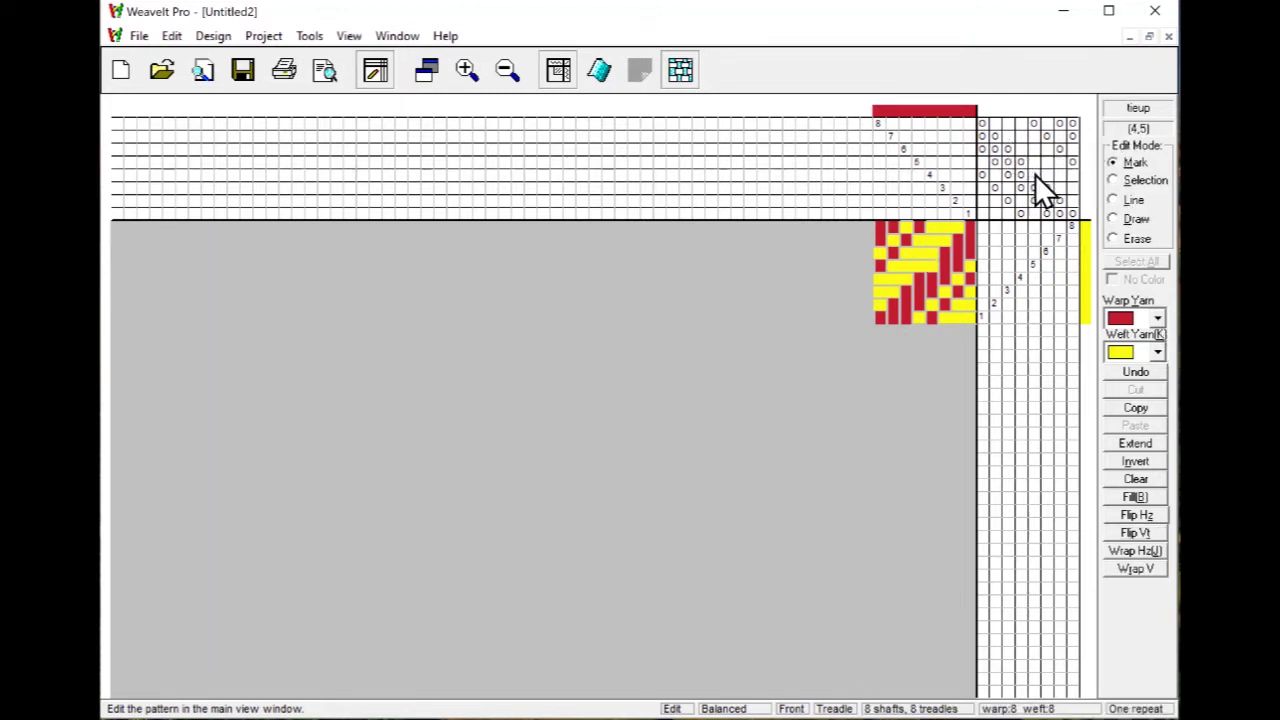
left_click(1135, 181)
left_click_drag(1037, 176, 1071, 213)
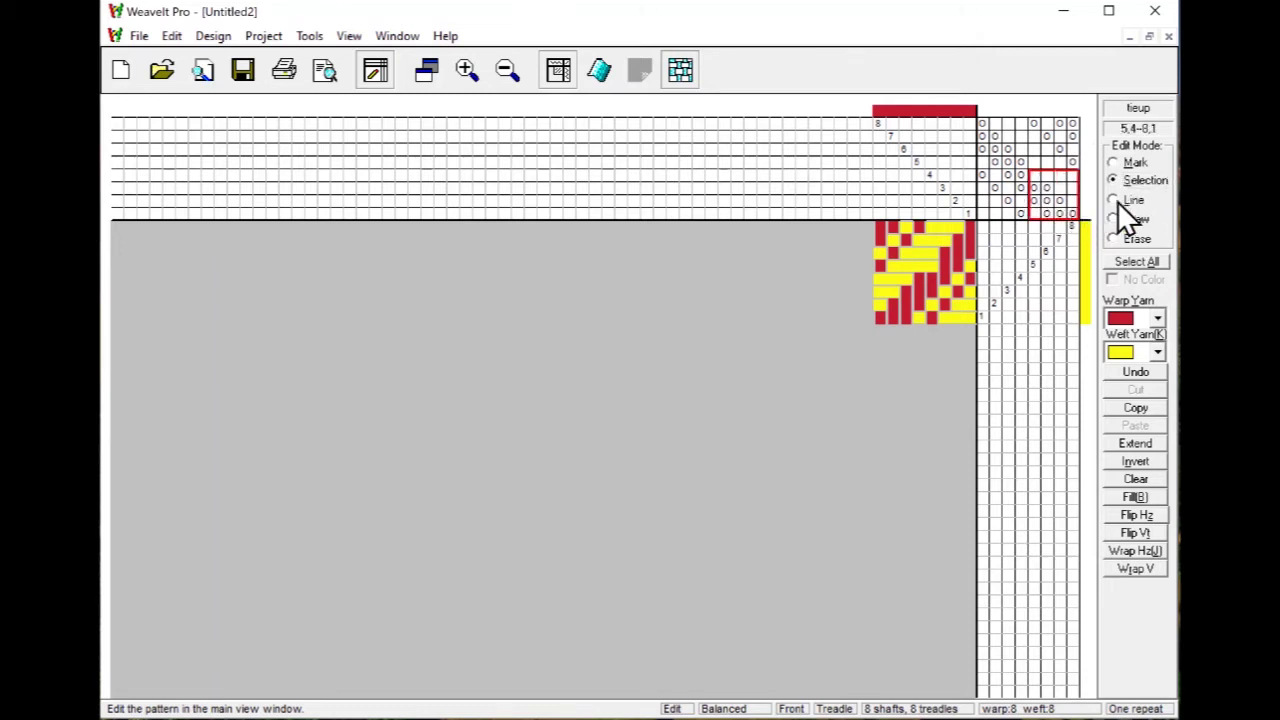
left_click(1135, 480)
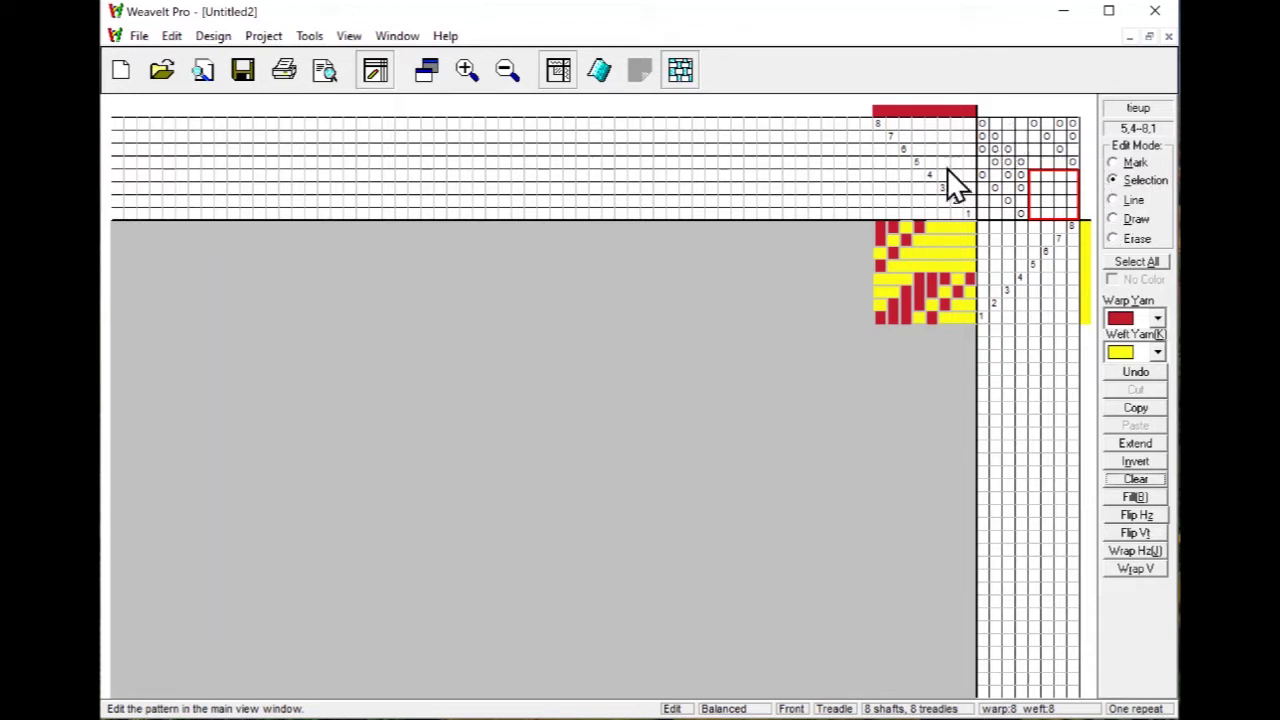
Step: Select the whole tie-up and extend the remaining marks across it
left_click(994, 177)
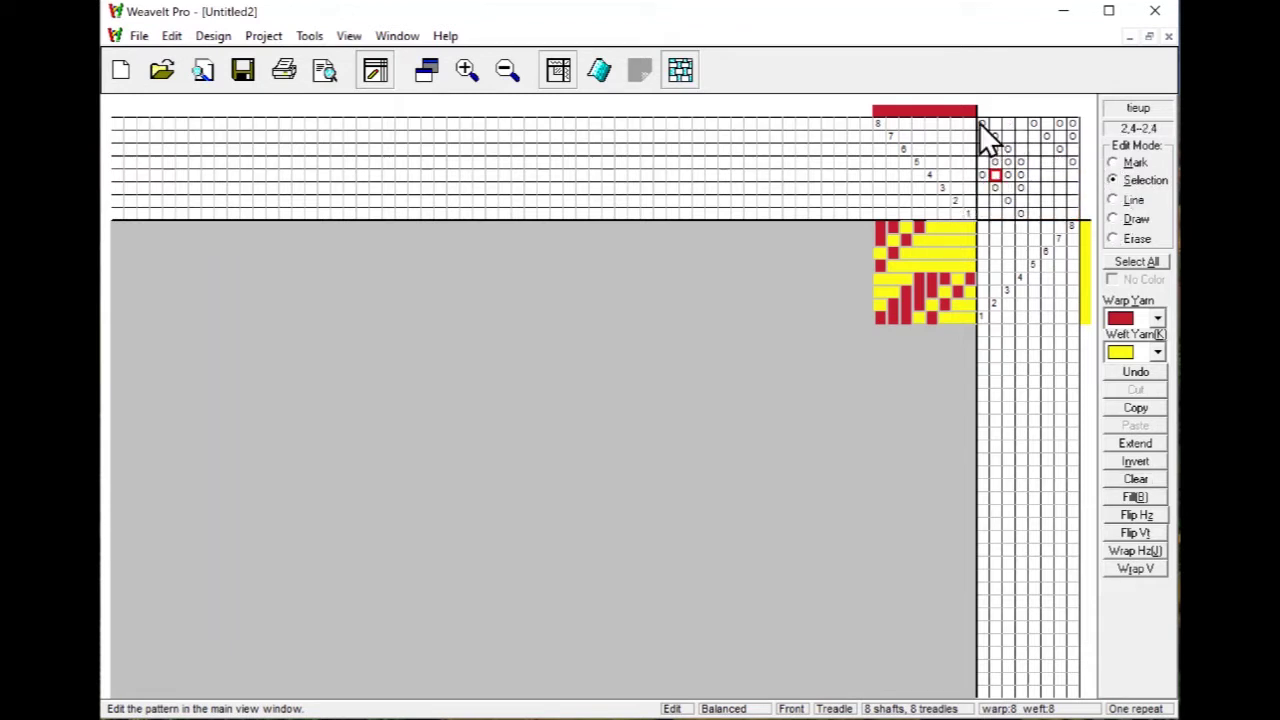
left_click_drag(979, 122, 1105, 226)
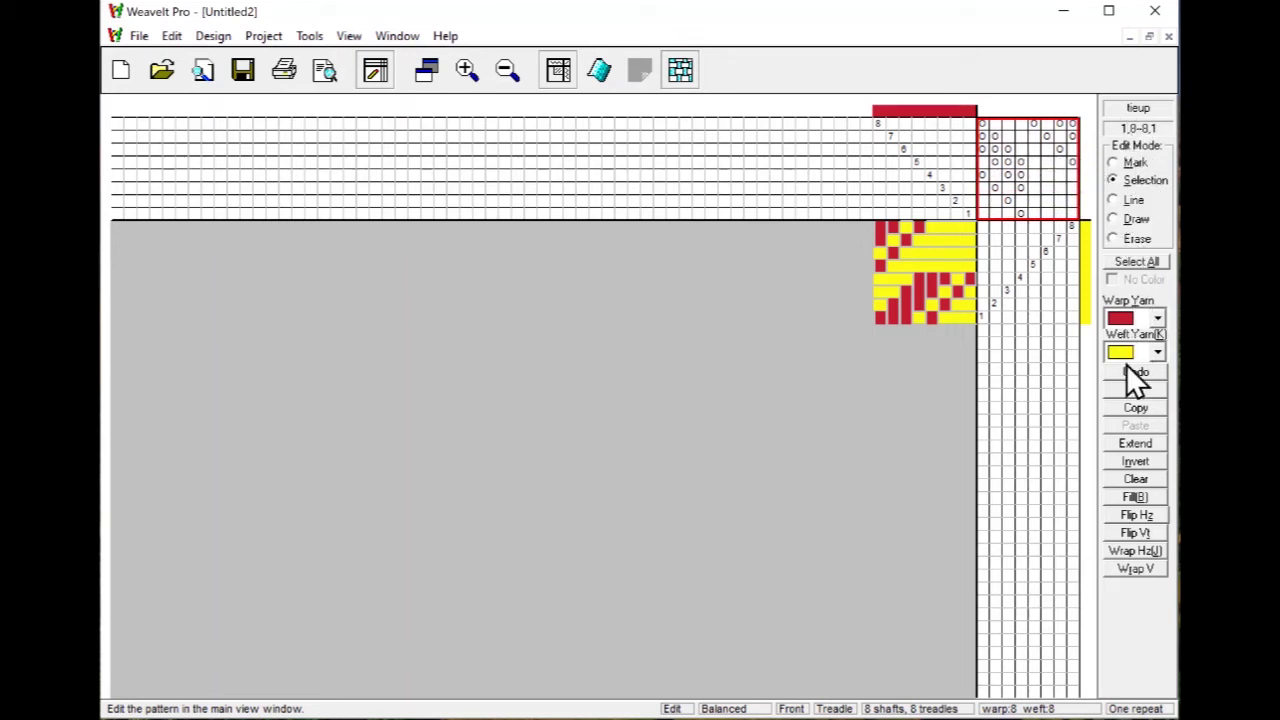
left_click(1139, 443)
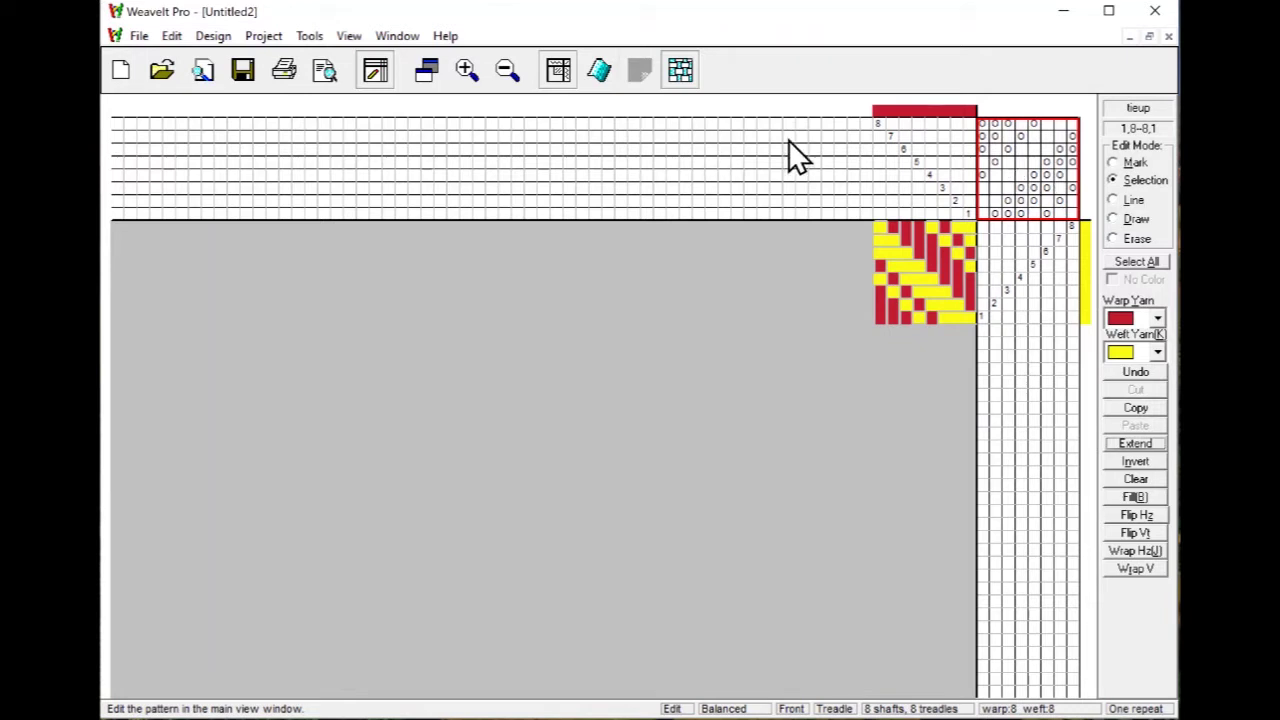
Step: Treadle 'As Drawn in' with no colour change, show all repeats, and toggle the interlacement view
left_click(172, 36)
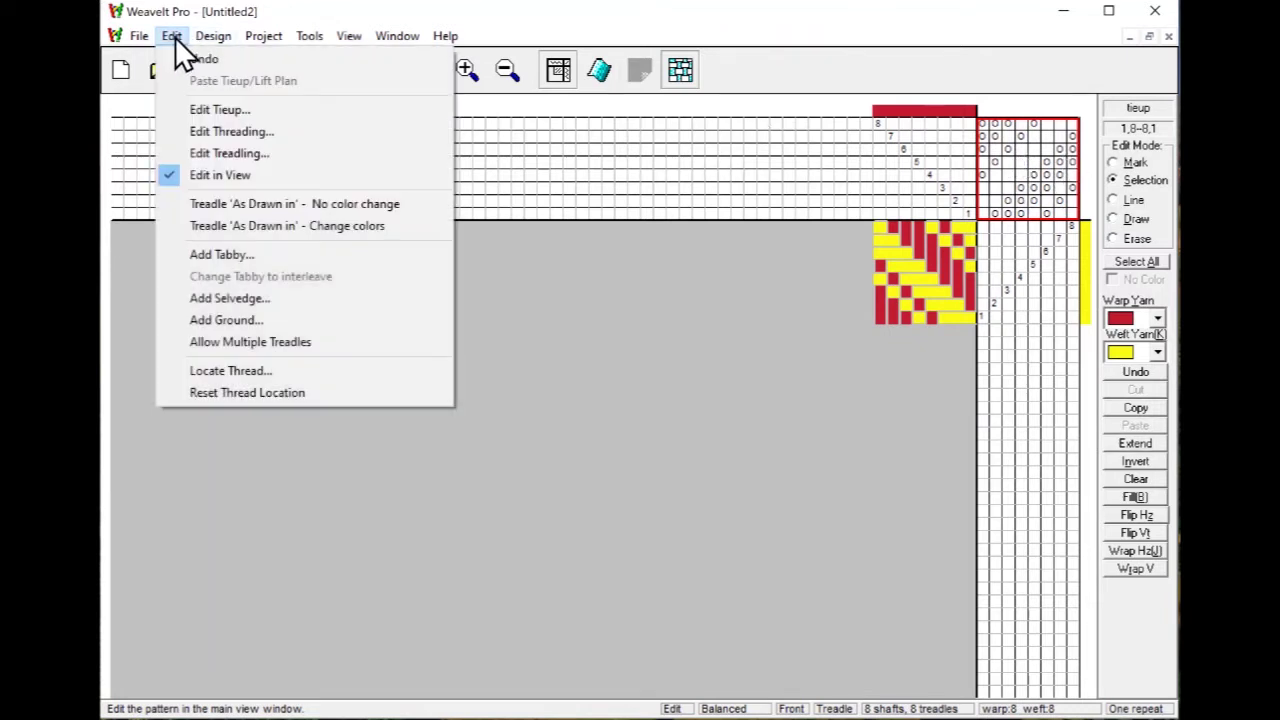
left_click(226, 210)
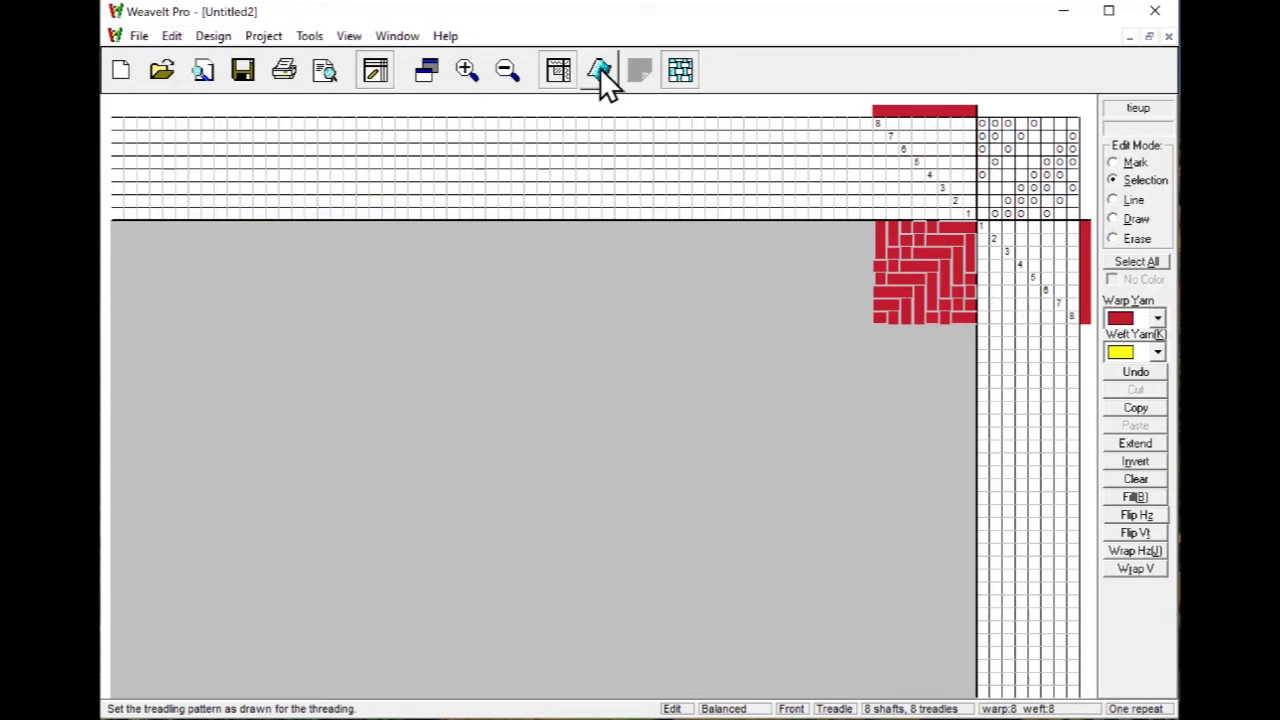
left_click(562, 74)
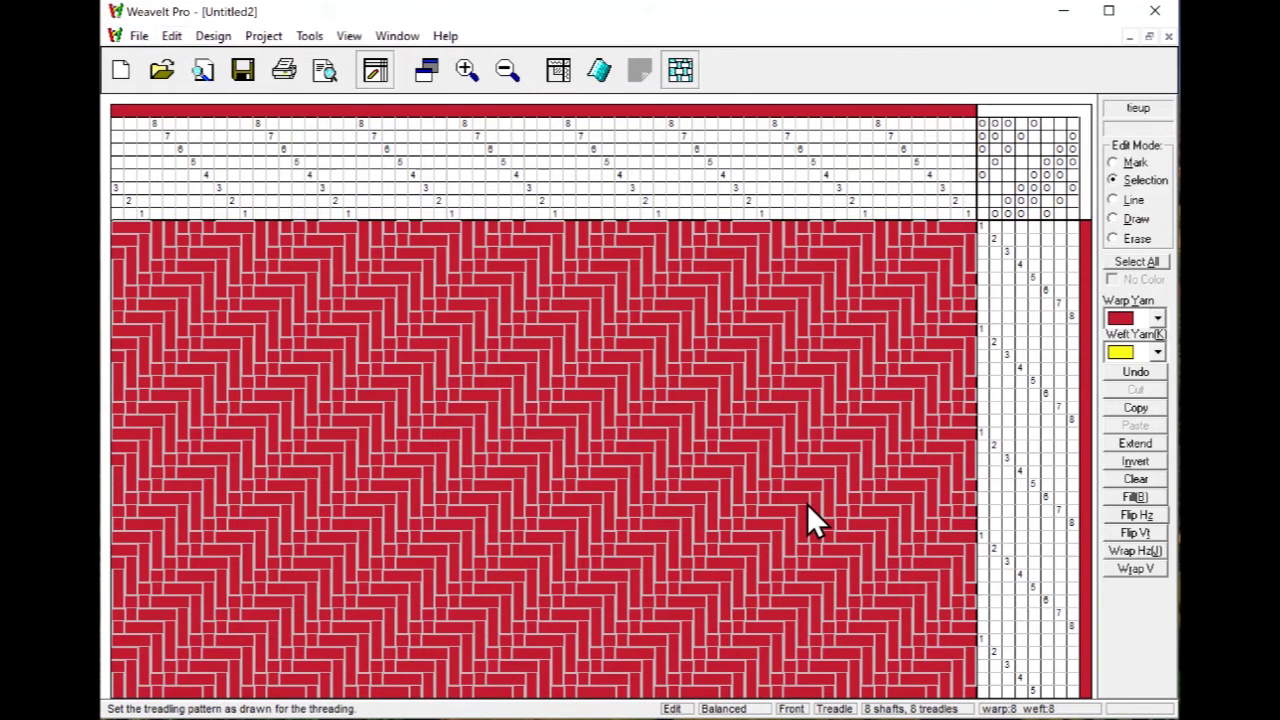
left_click(685, 64)
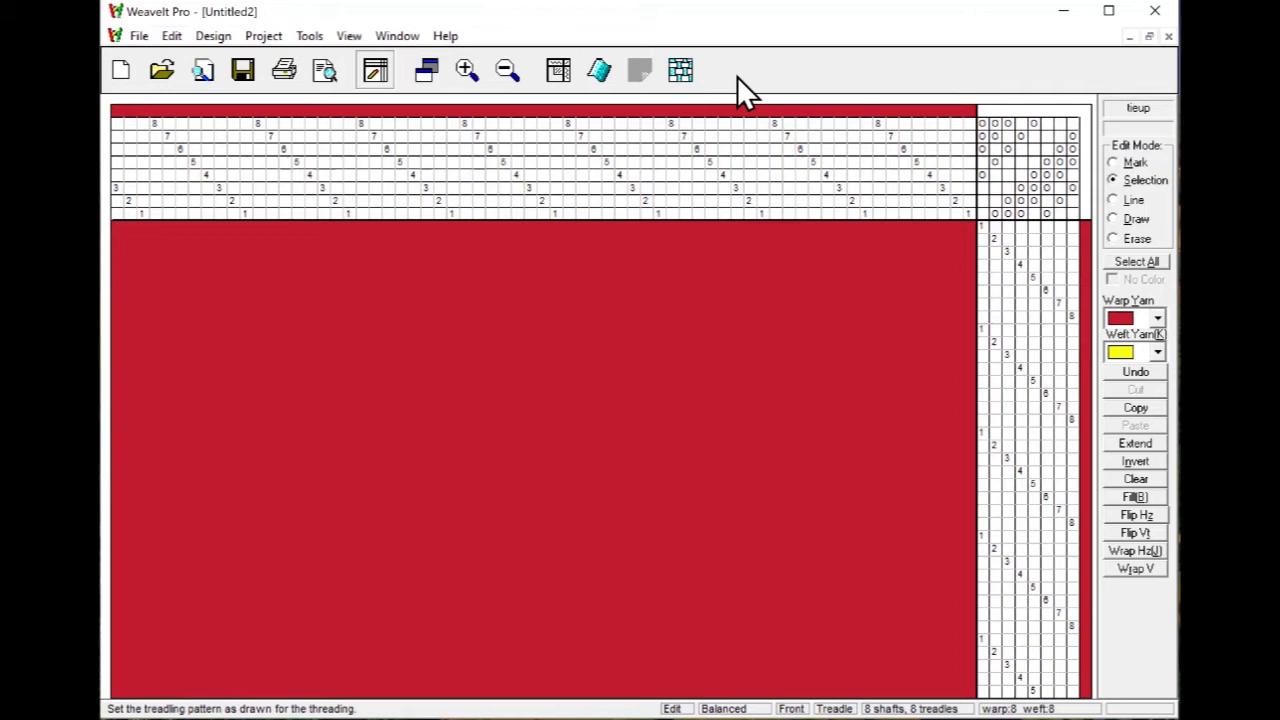
Step: Make all eight weft picks green and show a single repeat of the drawdown
left_click(665, 70)
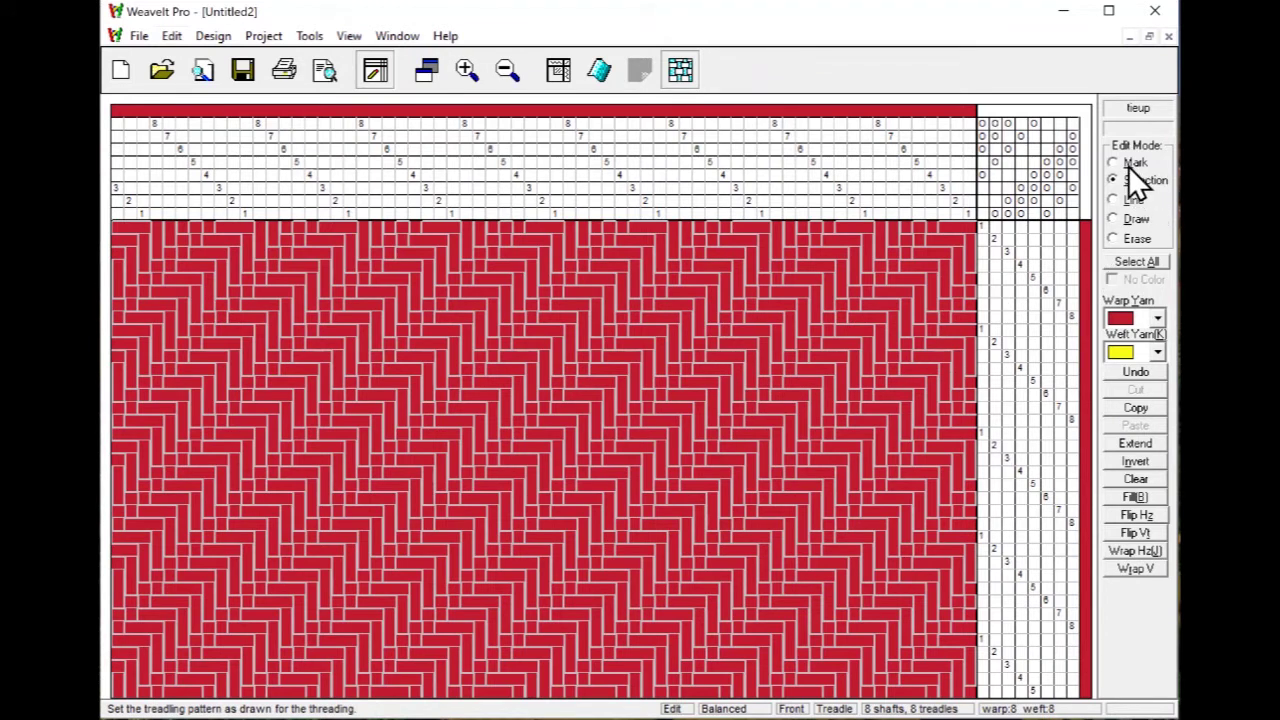
left_click(1032, 229)
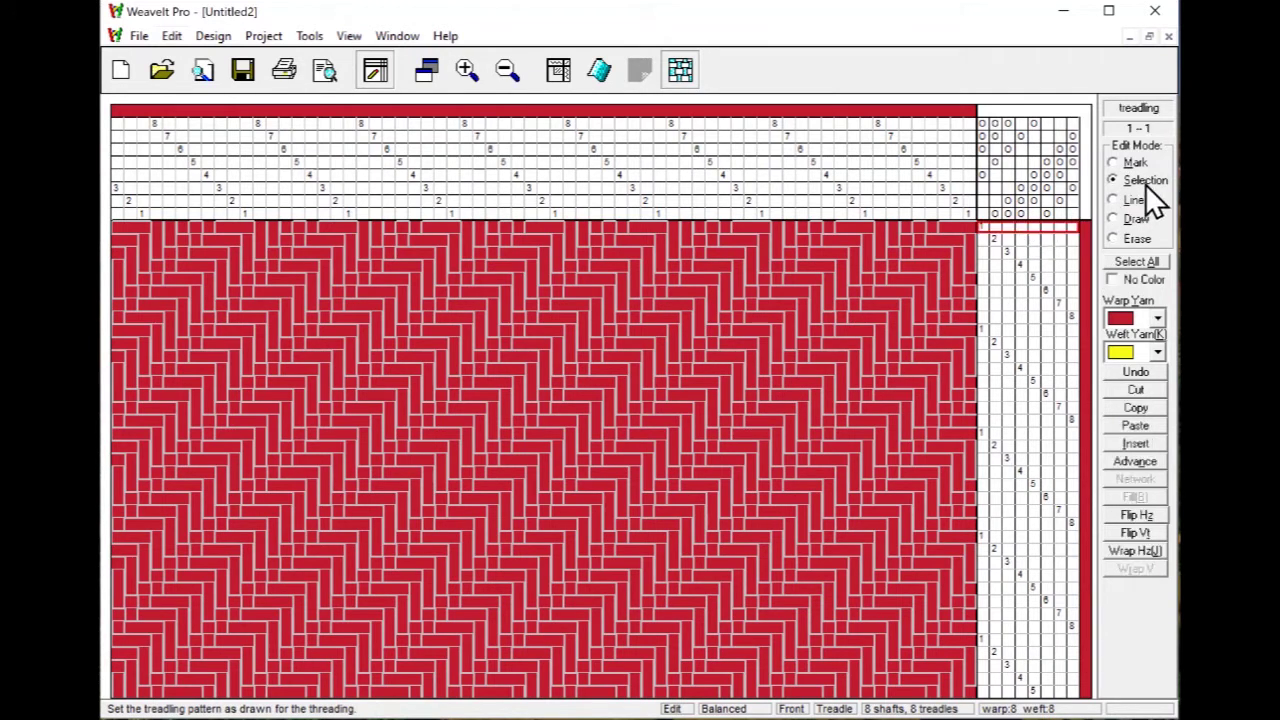
left_click(1141, 259)
left_click(1157, 353)
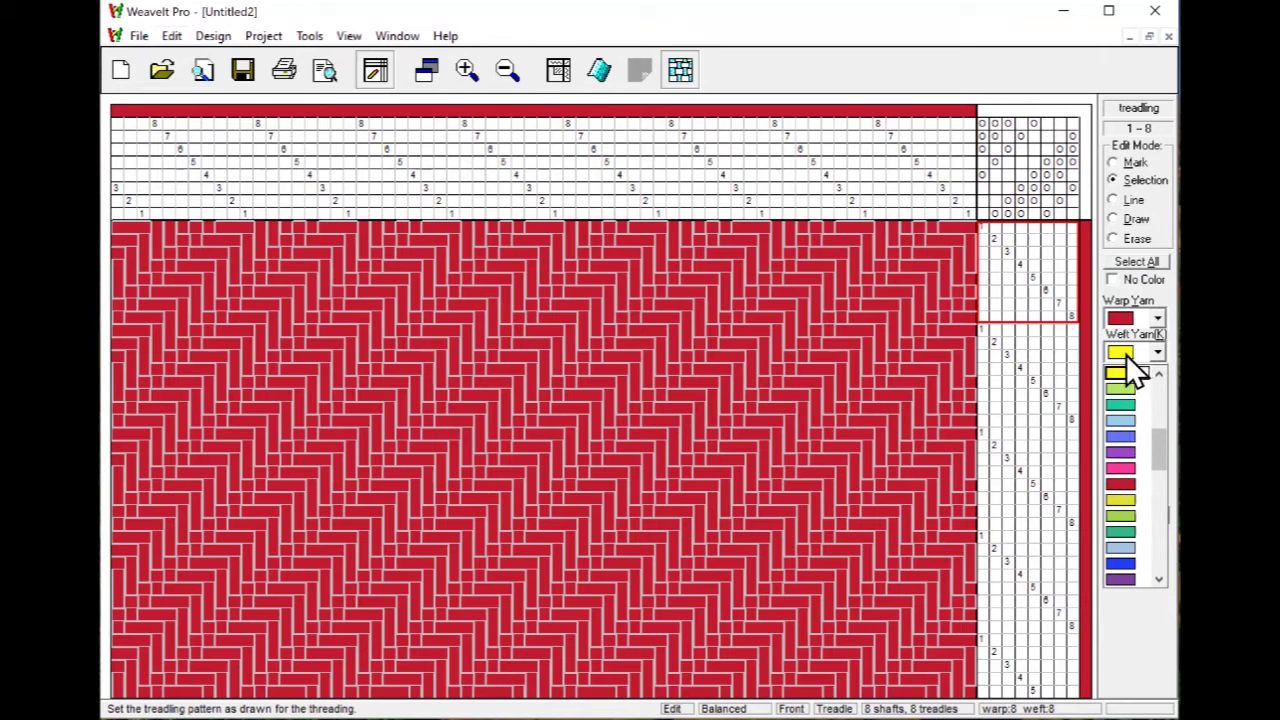
left_click(1131, 530)
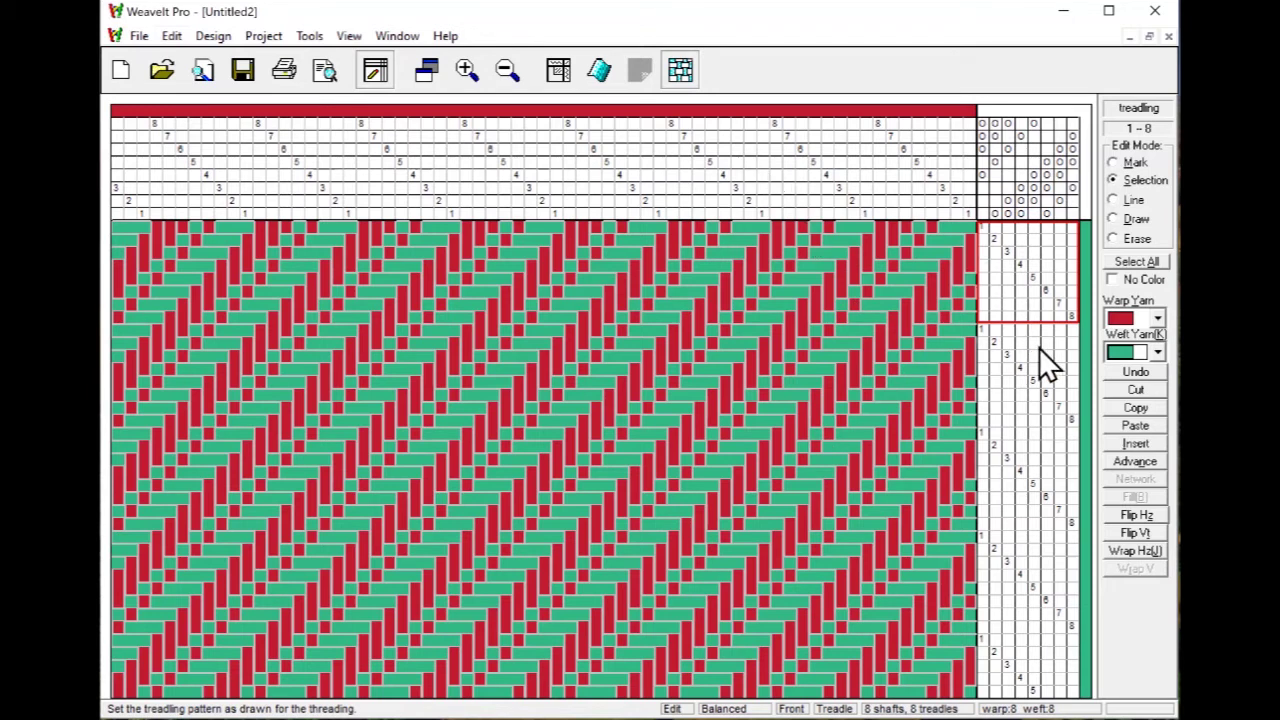
left_click(553, 68)
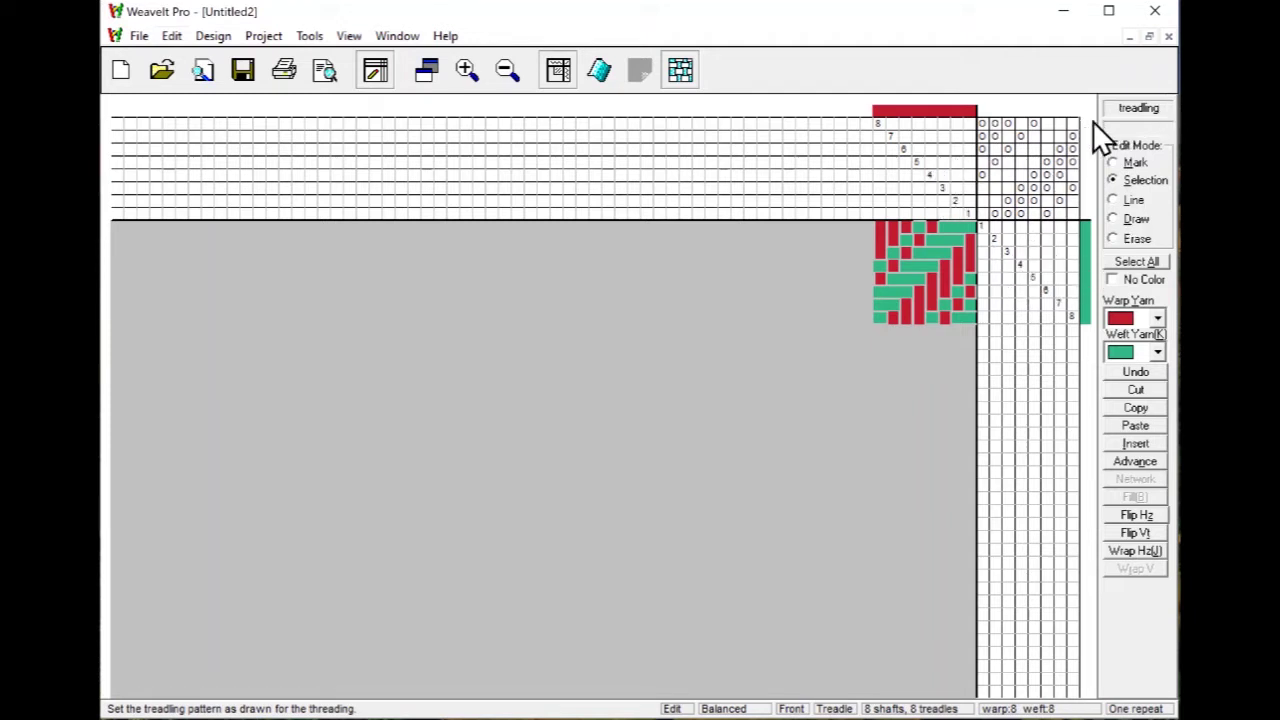
Step: Copy the eight-end threading, paste it alongside, and flip it horizontally into a point
left_click(919, 160)
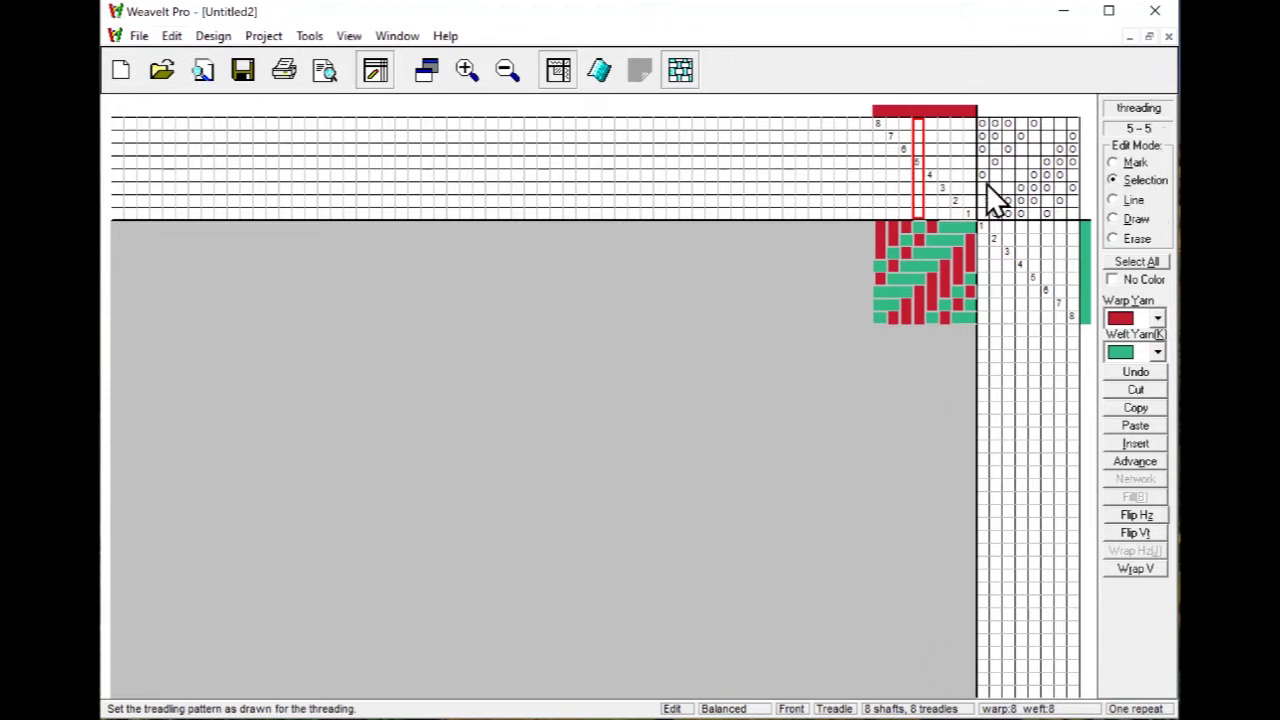
left_click_drag(922, 186, 995, 160)
left_click(1142, 263)
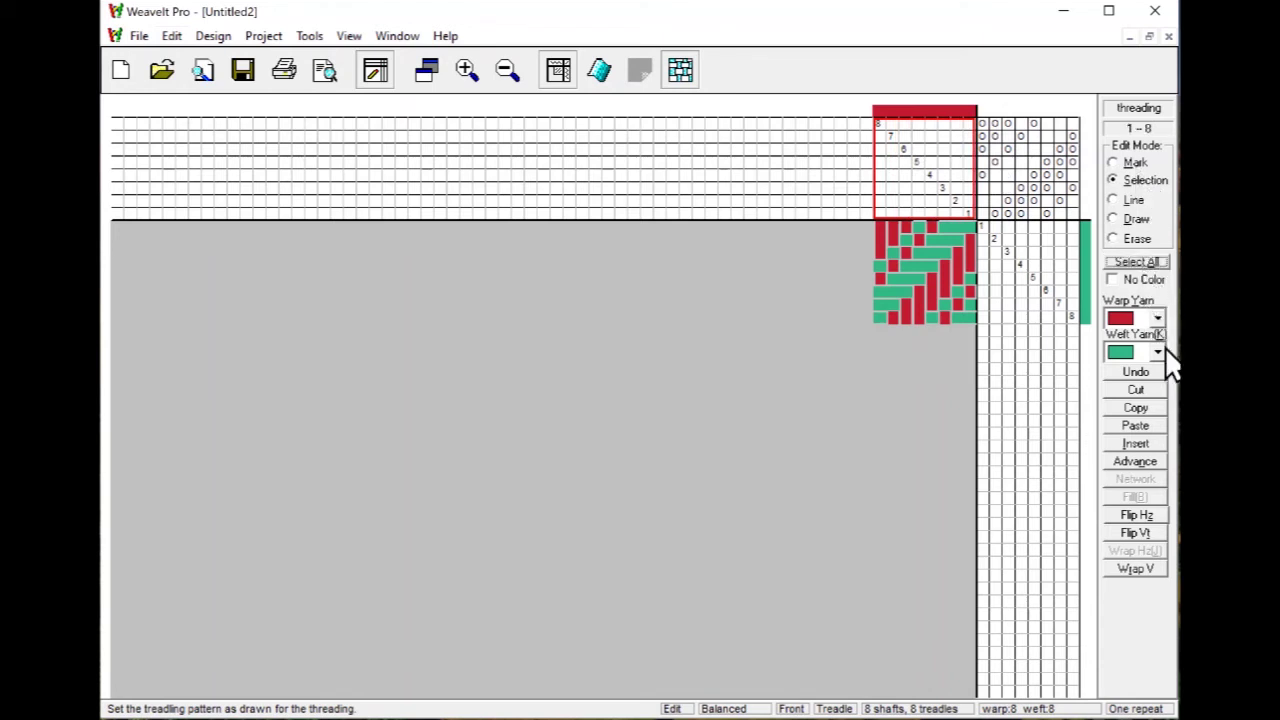
left_click(1149, 409)
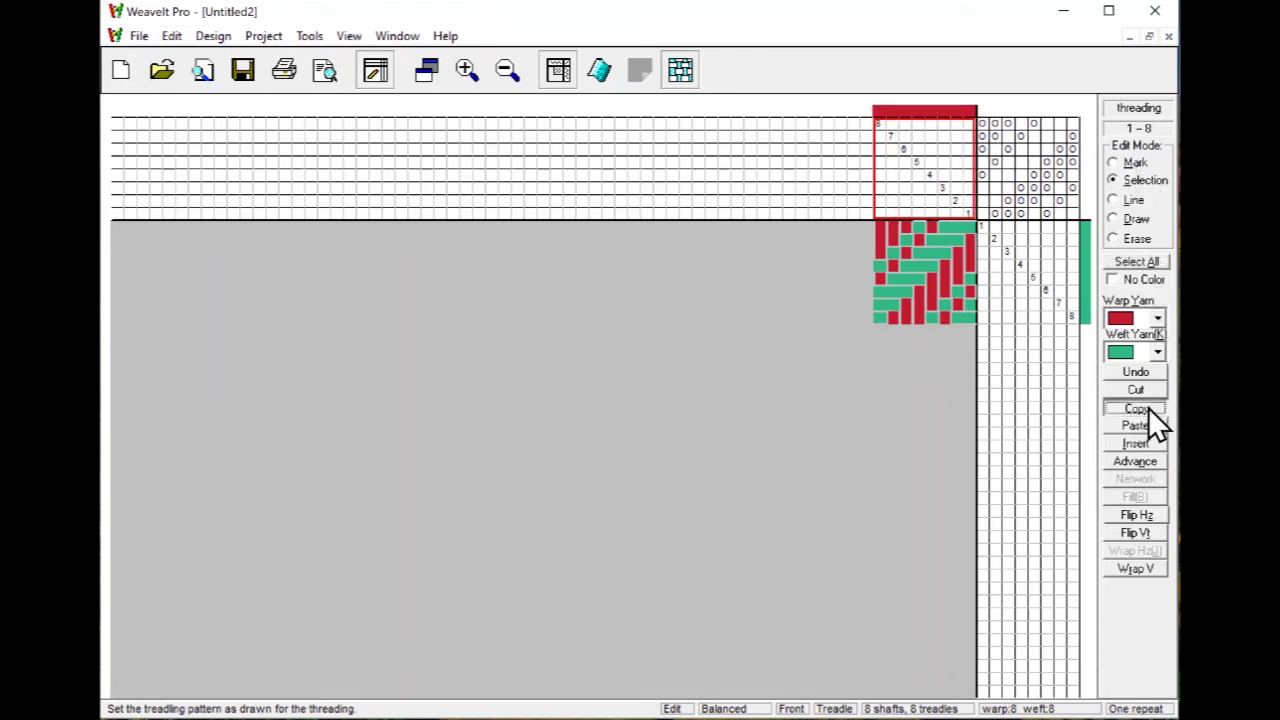
left_click(864, 165)
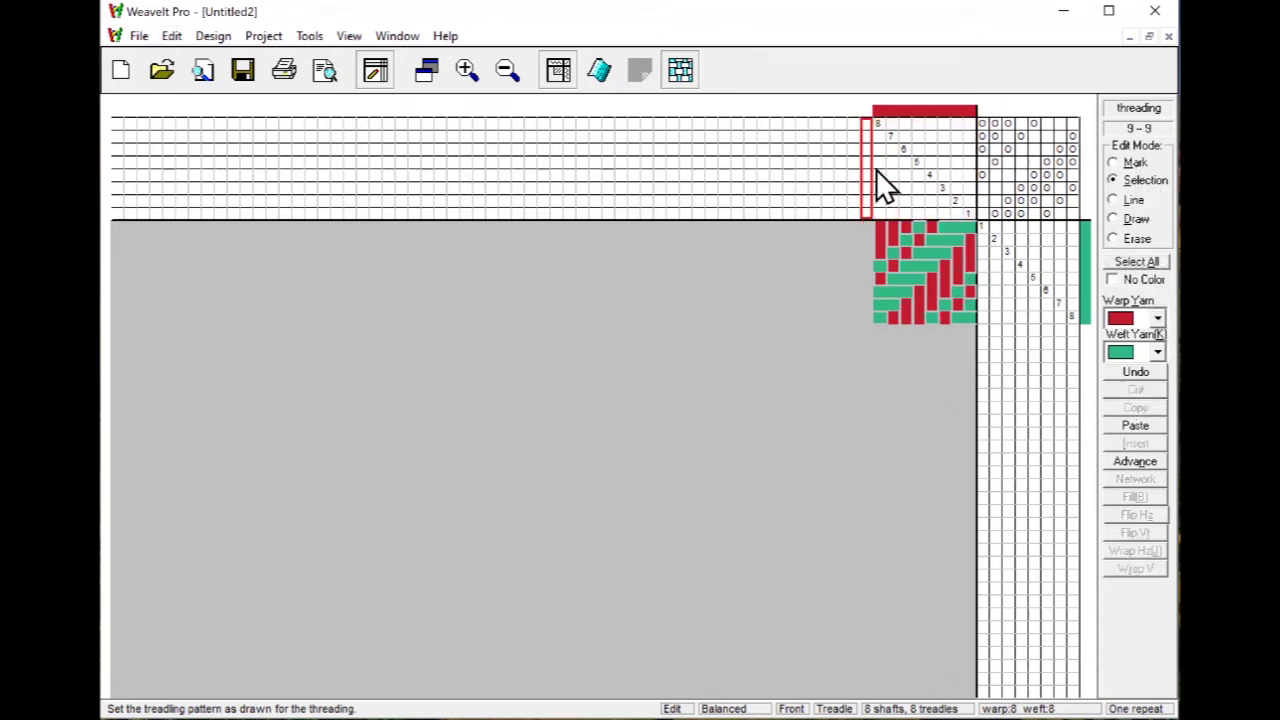
left_click(1136, 425)
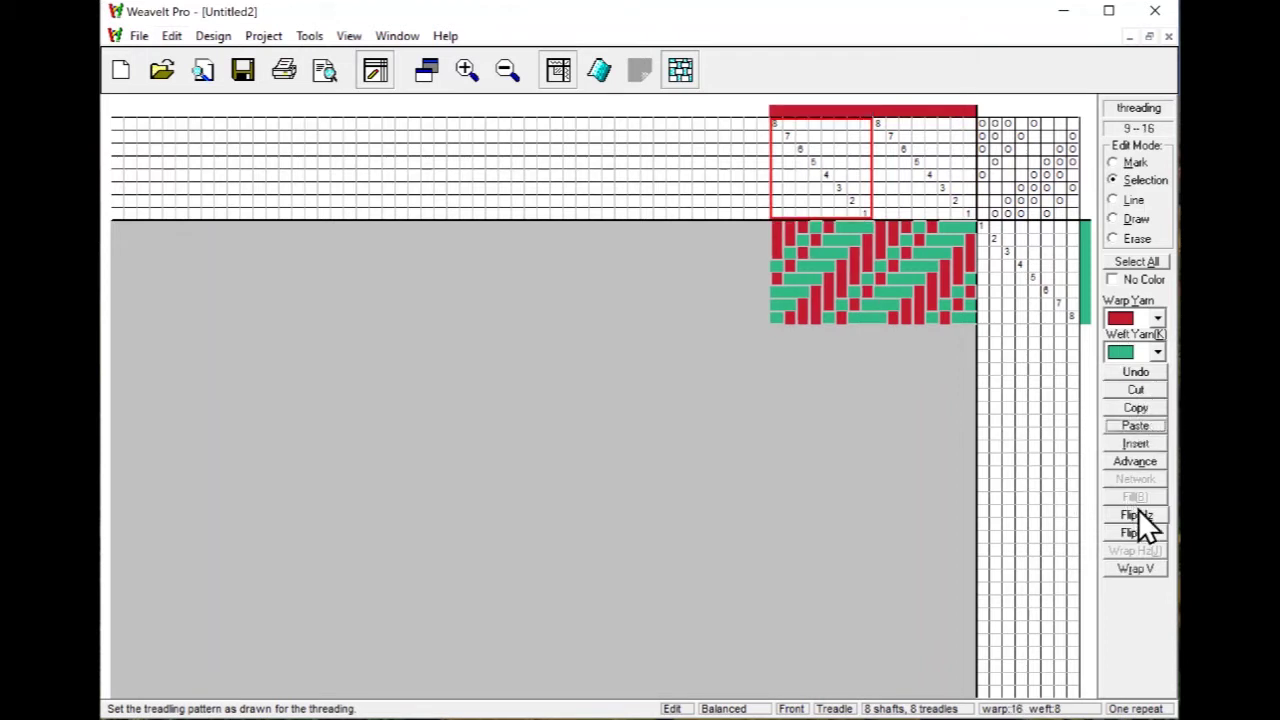
left_click(1140, 513)
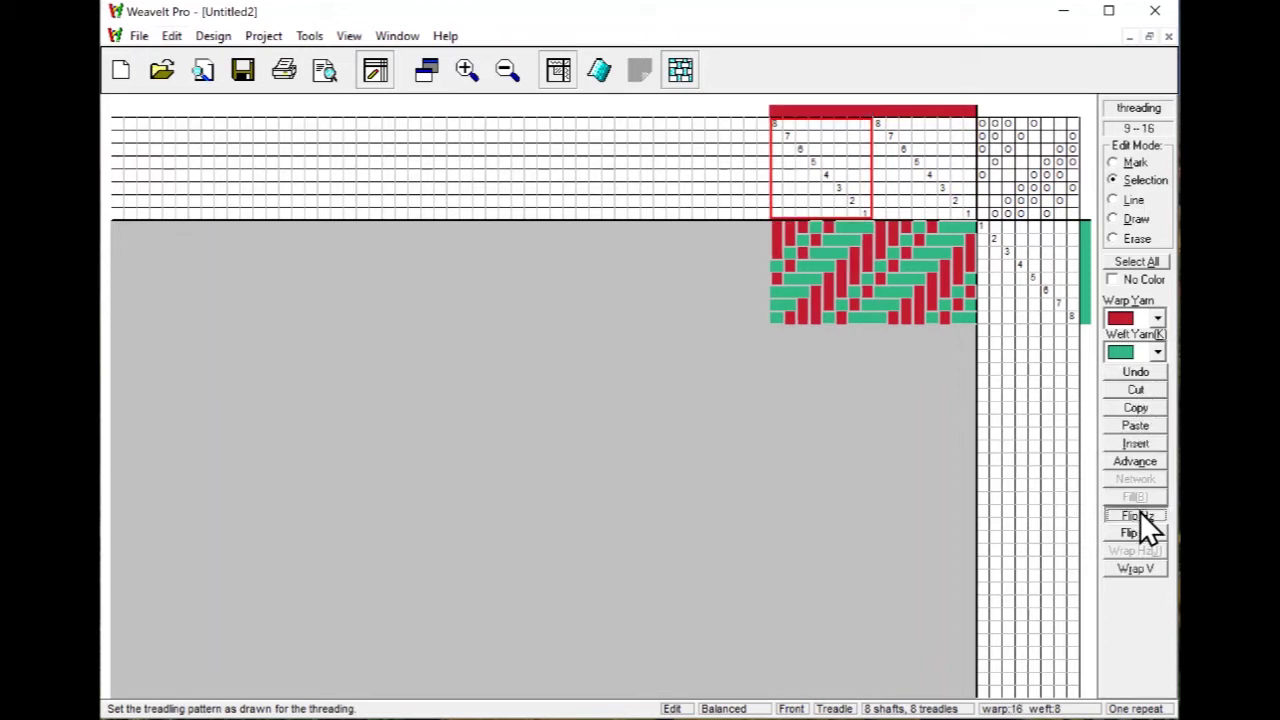
Step: Cut the doubled peak end and the leftmost end, leaving a 14-end point draw
left_click(864, 204)
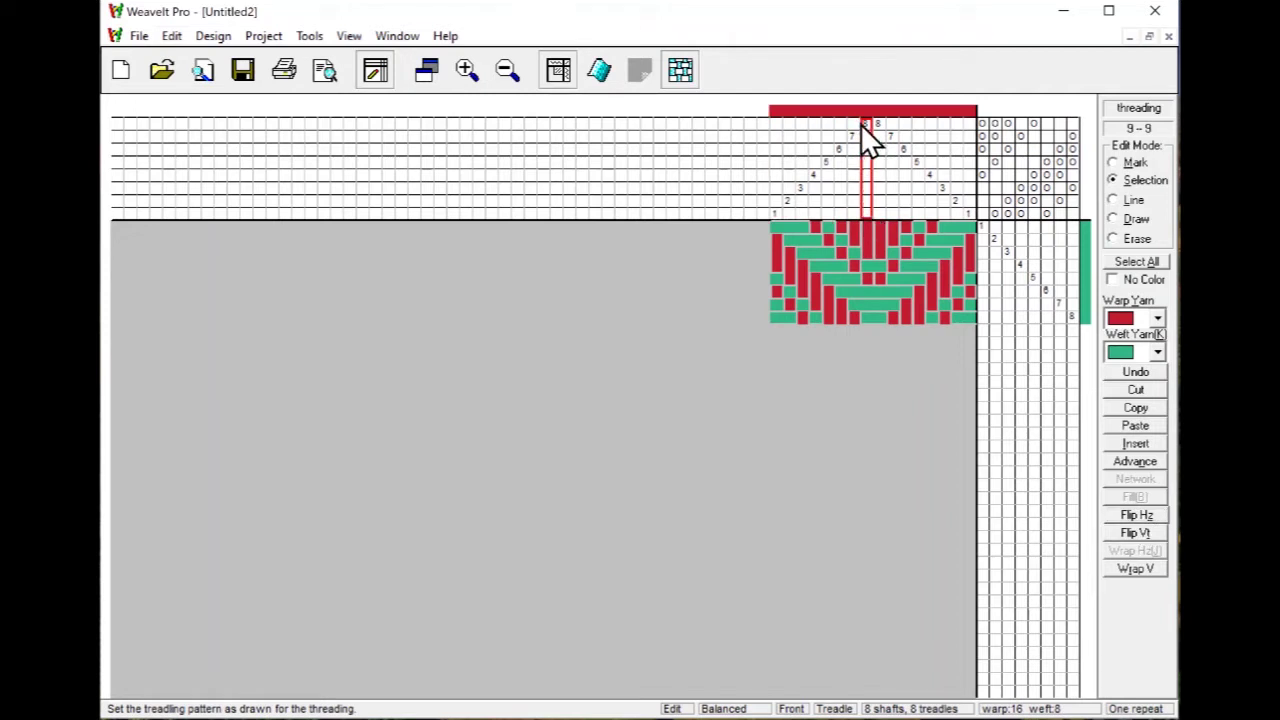
left_click(1160, 392)
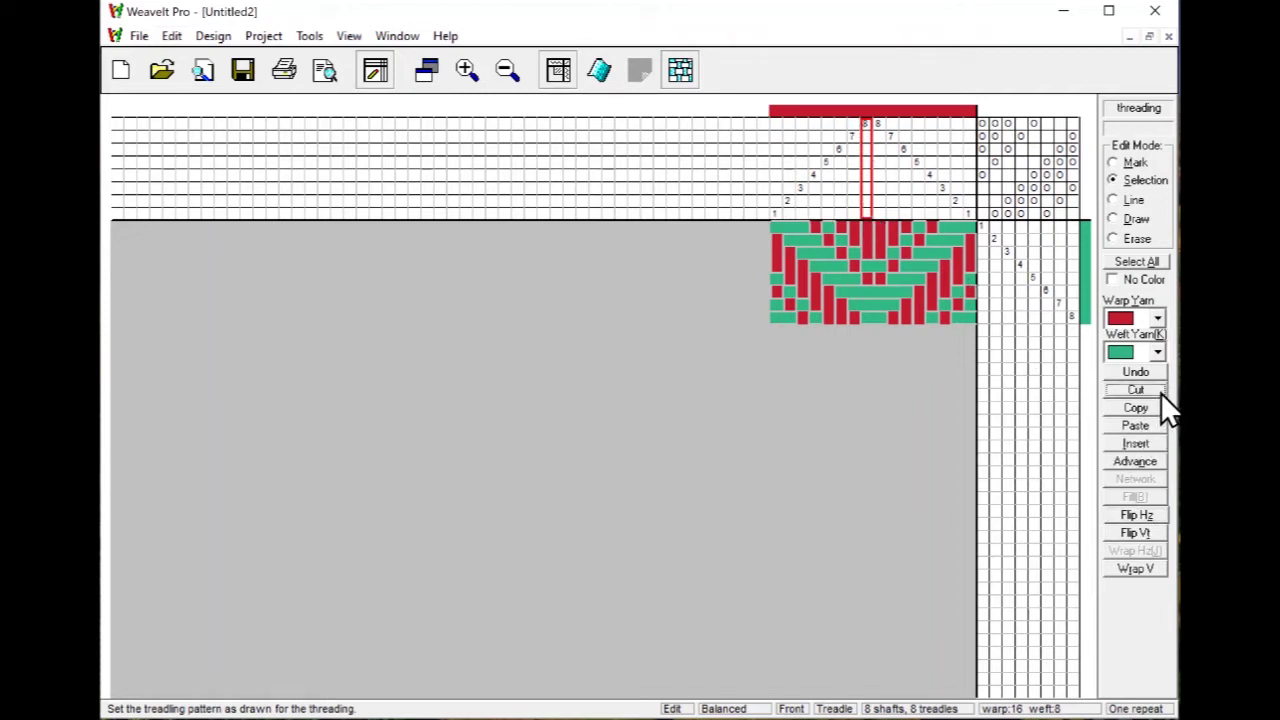
left_click(786, 208)
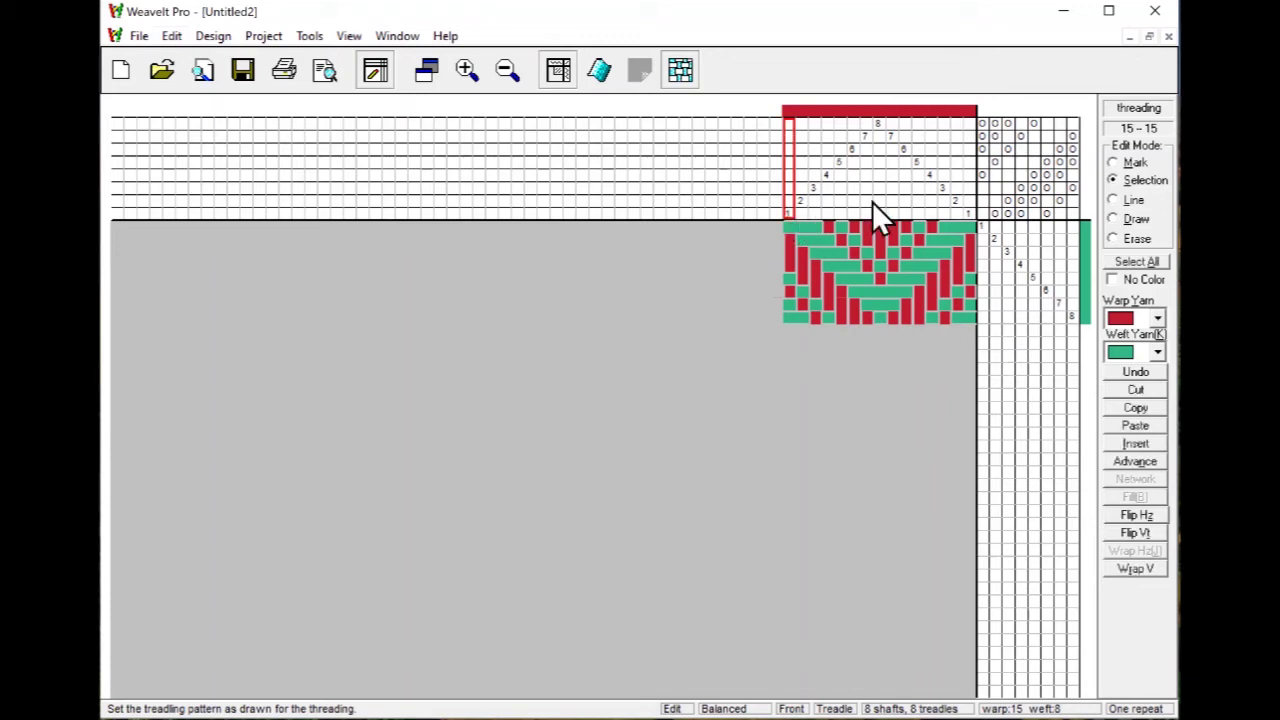
left_click(558, 72)
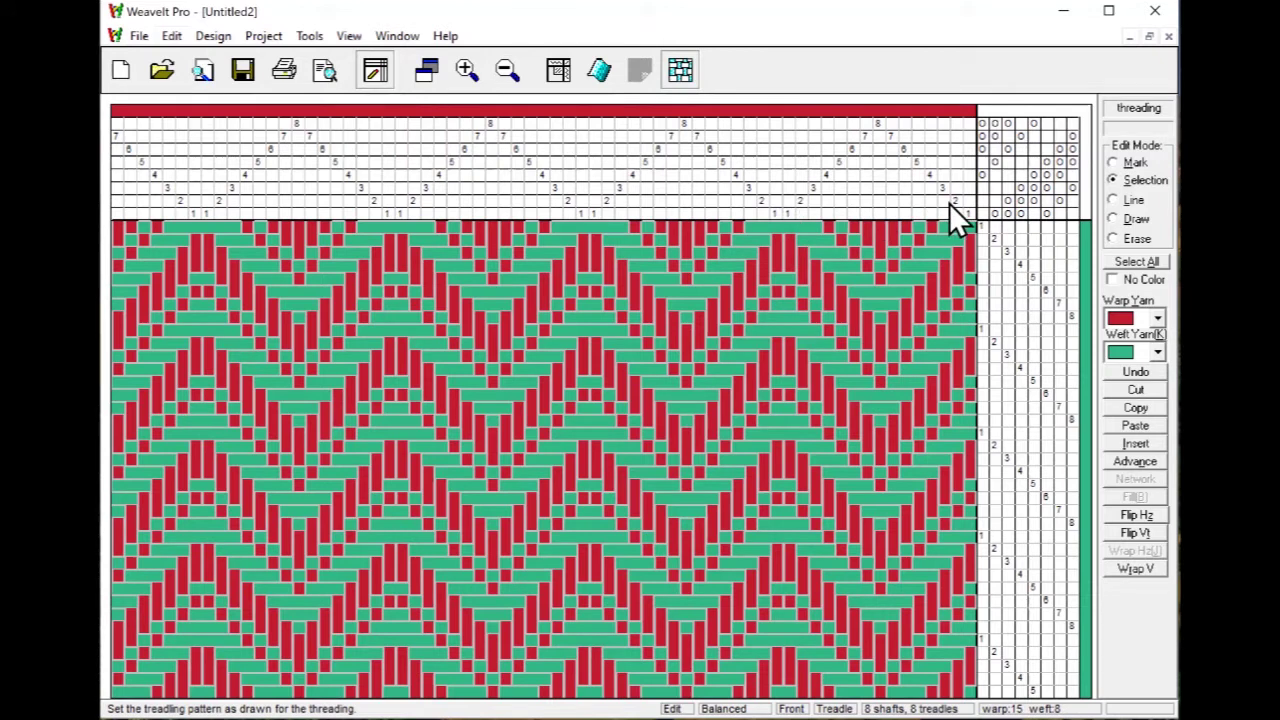
left_click(559, 70)
left_click(788, 168)
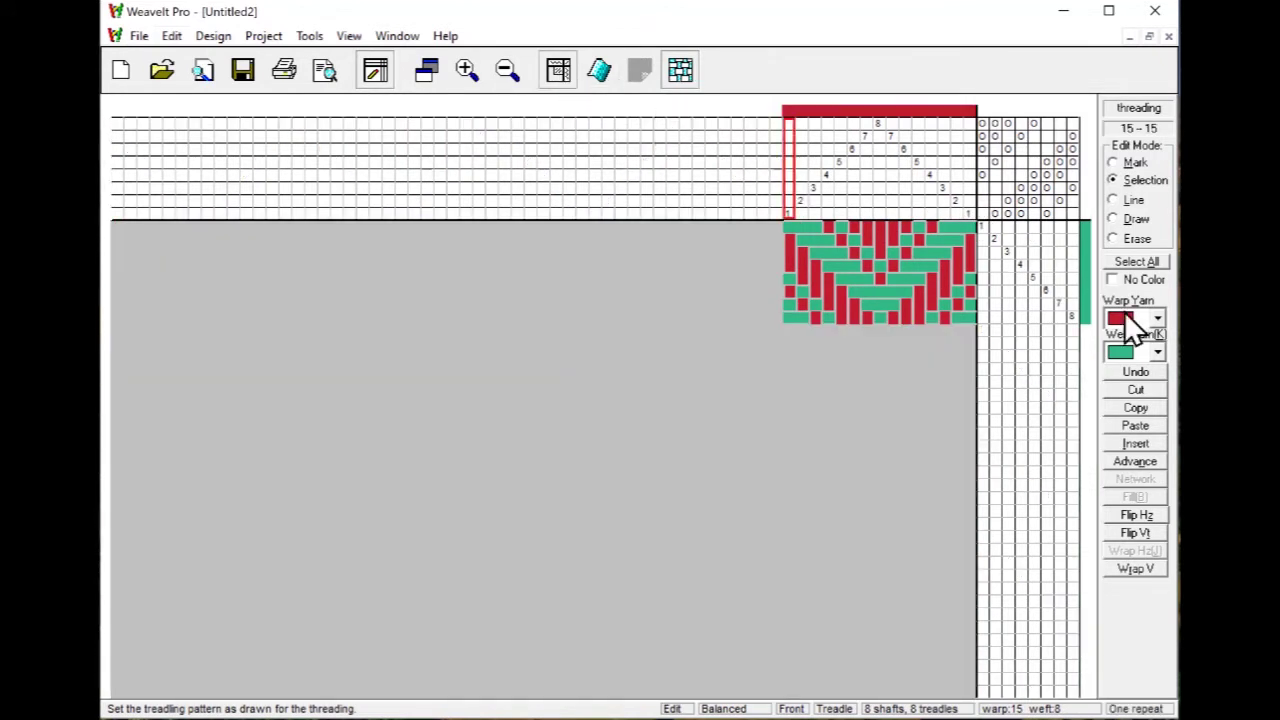
left_click(1137, 391)
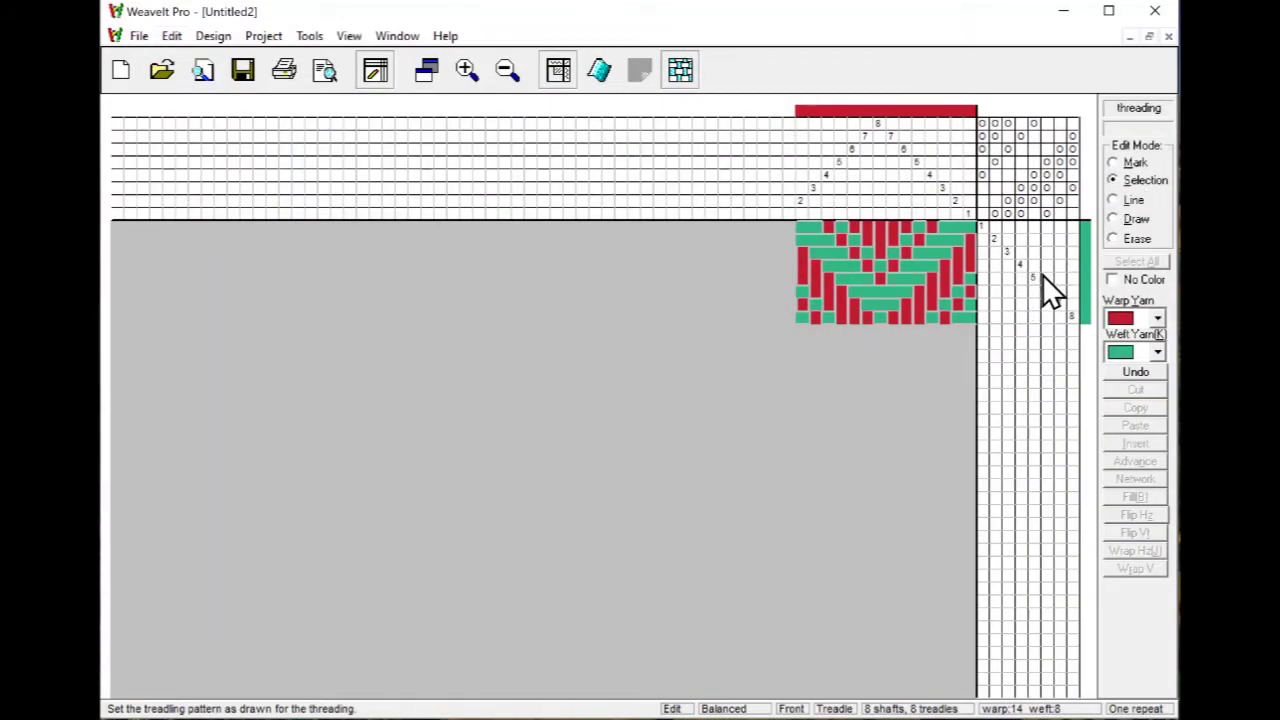
Step: Cut treadling picks 6–8, then advance picks 1–5 out to 40 picks
left_click_drag(1047, 288, 1056, 322)
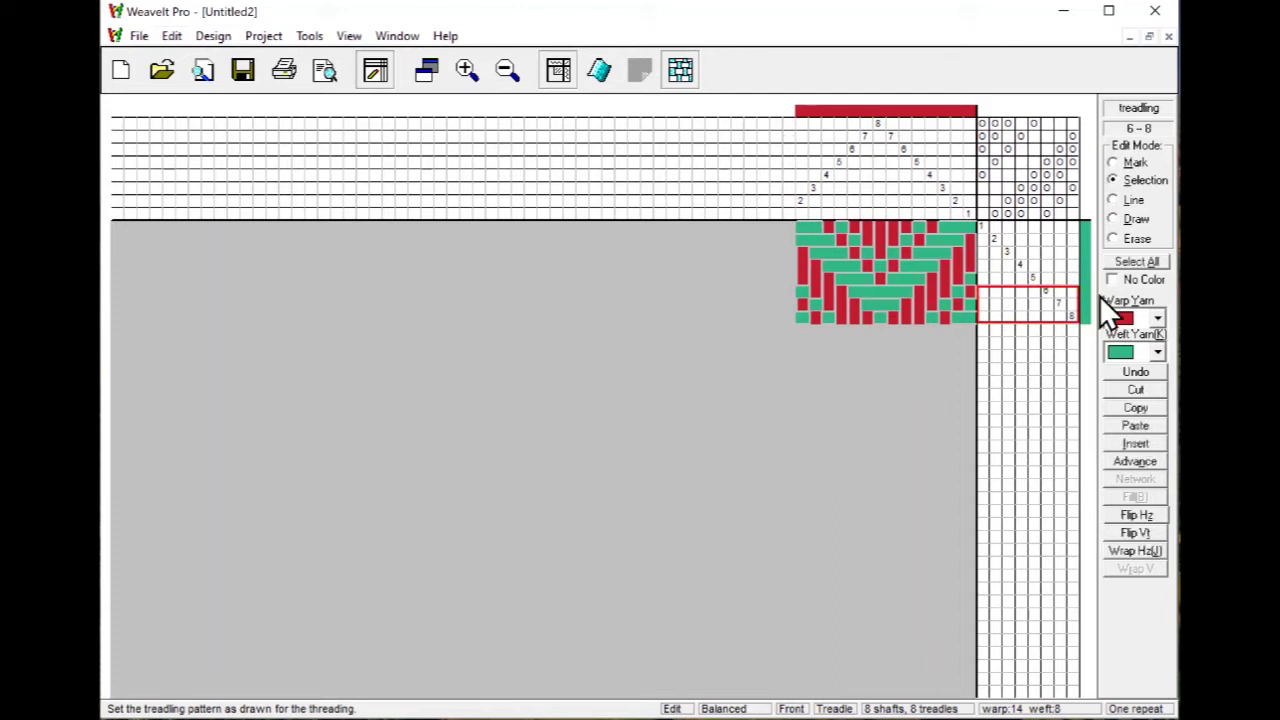
left_click(1140, 389)
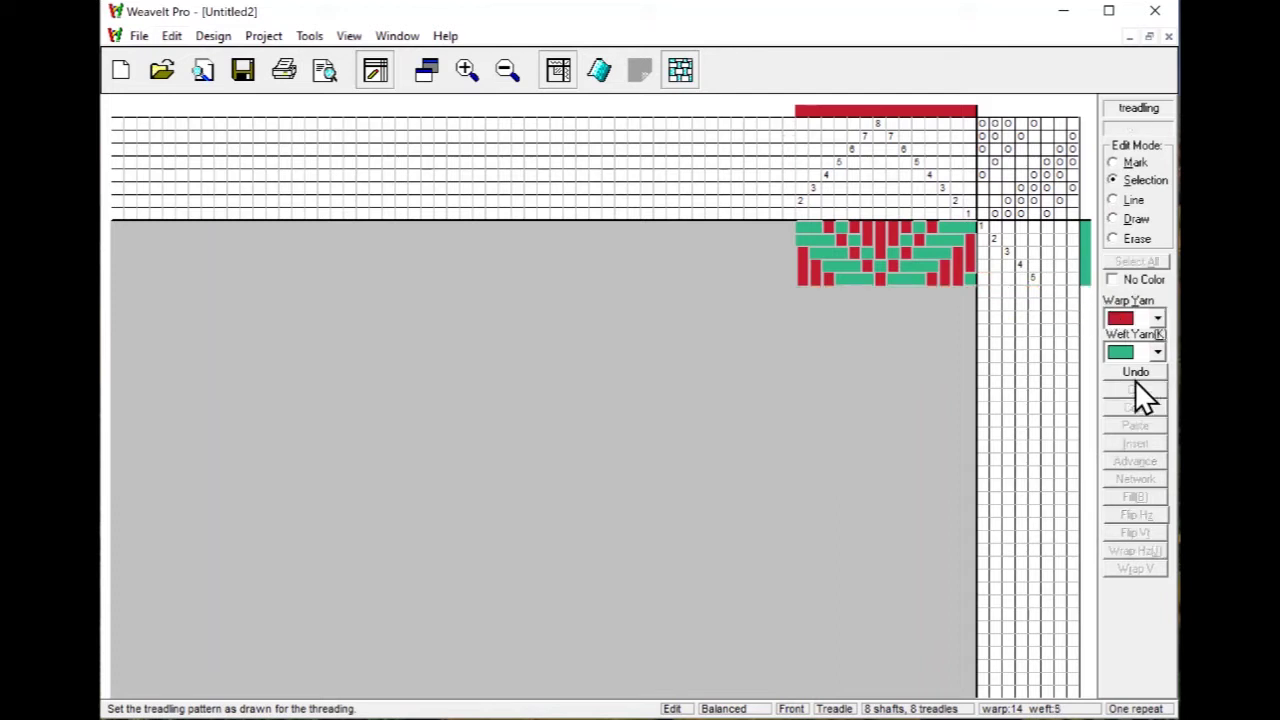
left_click_drag(989, 229, 1004, 278)
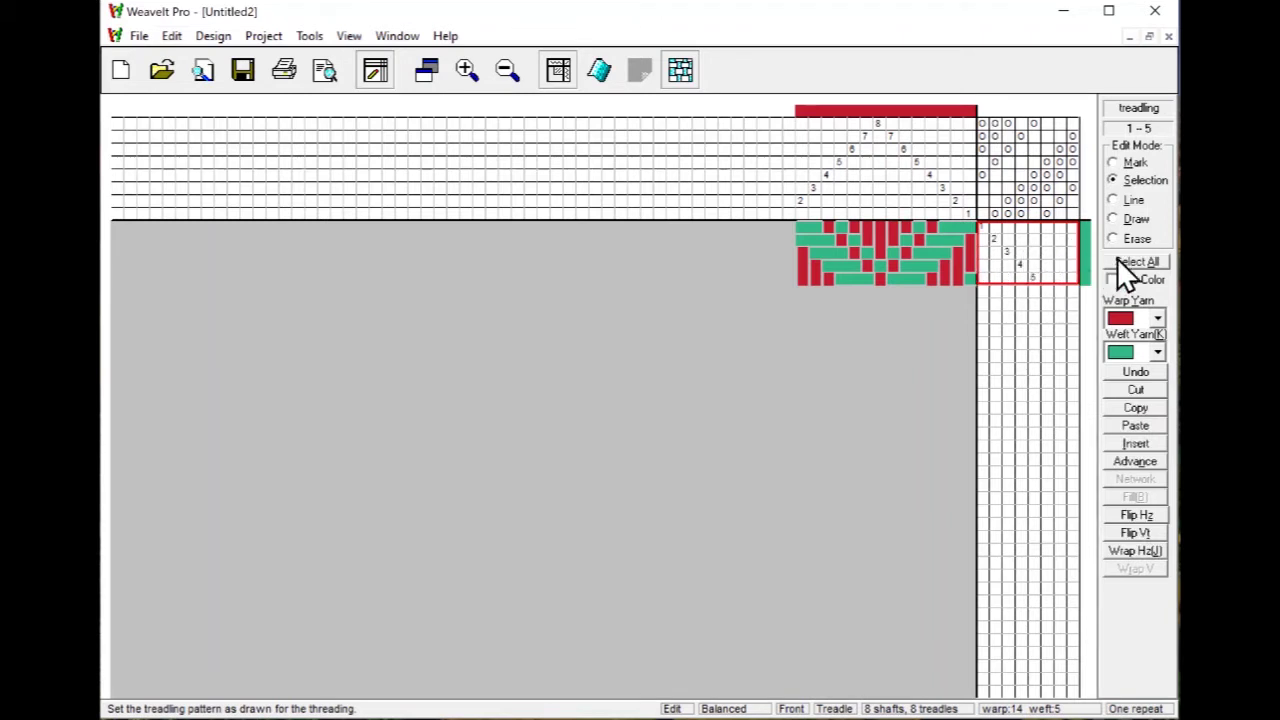
left_click(1136, 462)
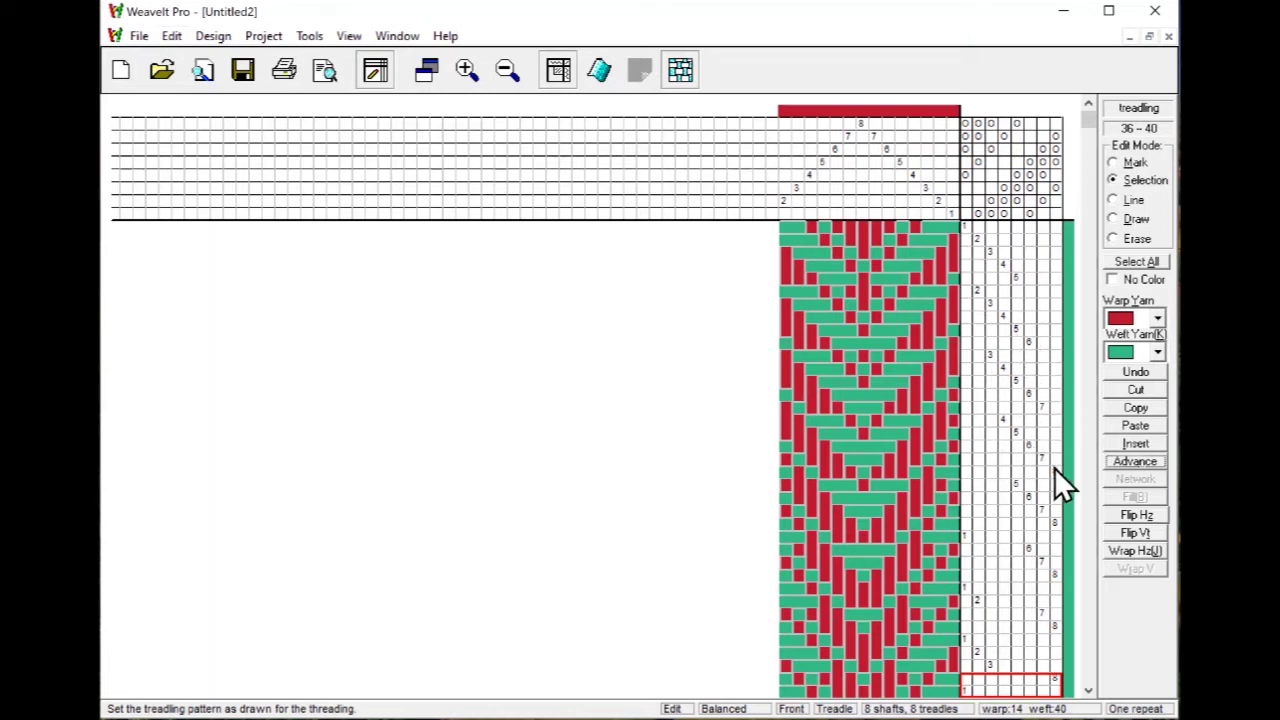
Step: Preview the draft as a full-width repeat and as woven fabric, then return to editing
left_click(1088, 692)
left_click(1088, 692)
left_click(1088, 692)
left_click(1088, 692)
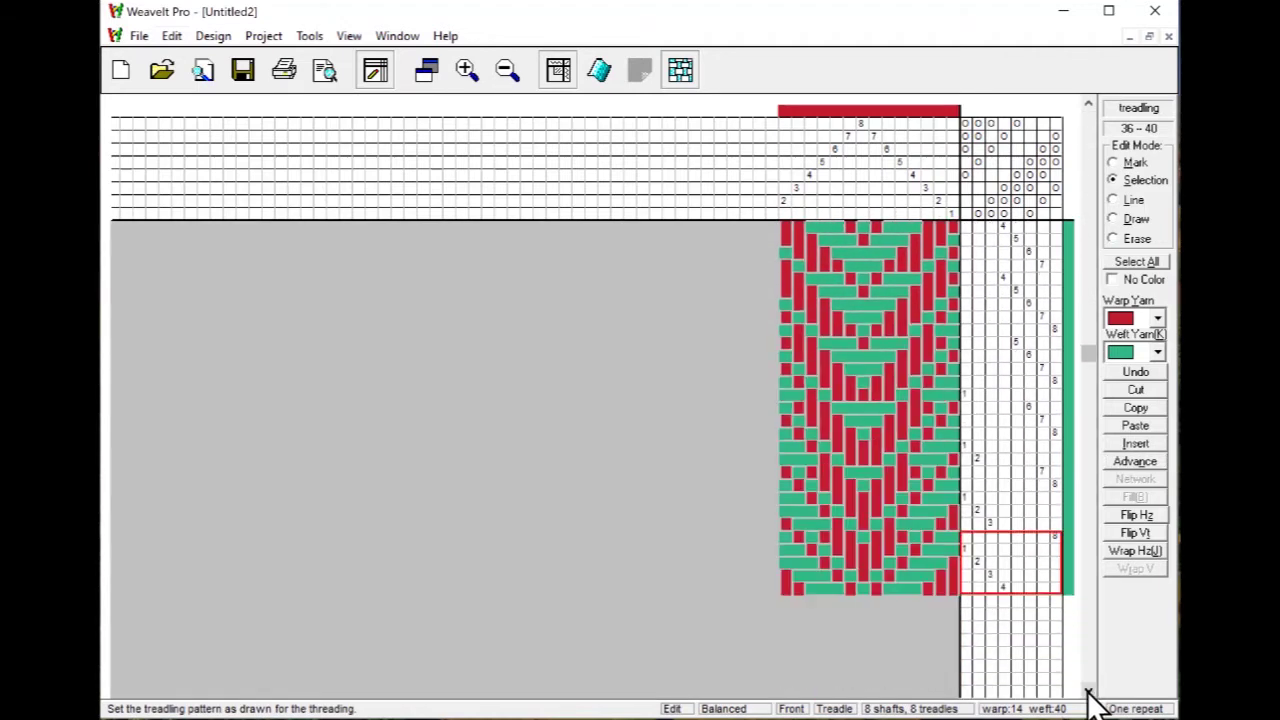
left_click(567, 76)
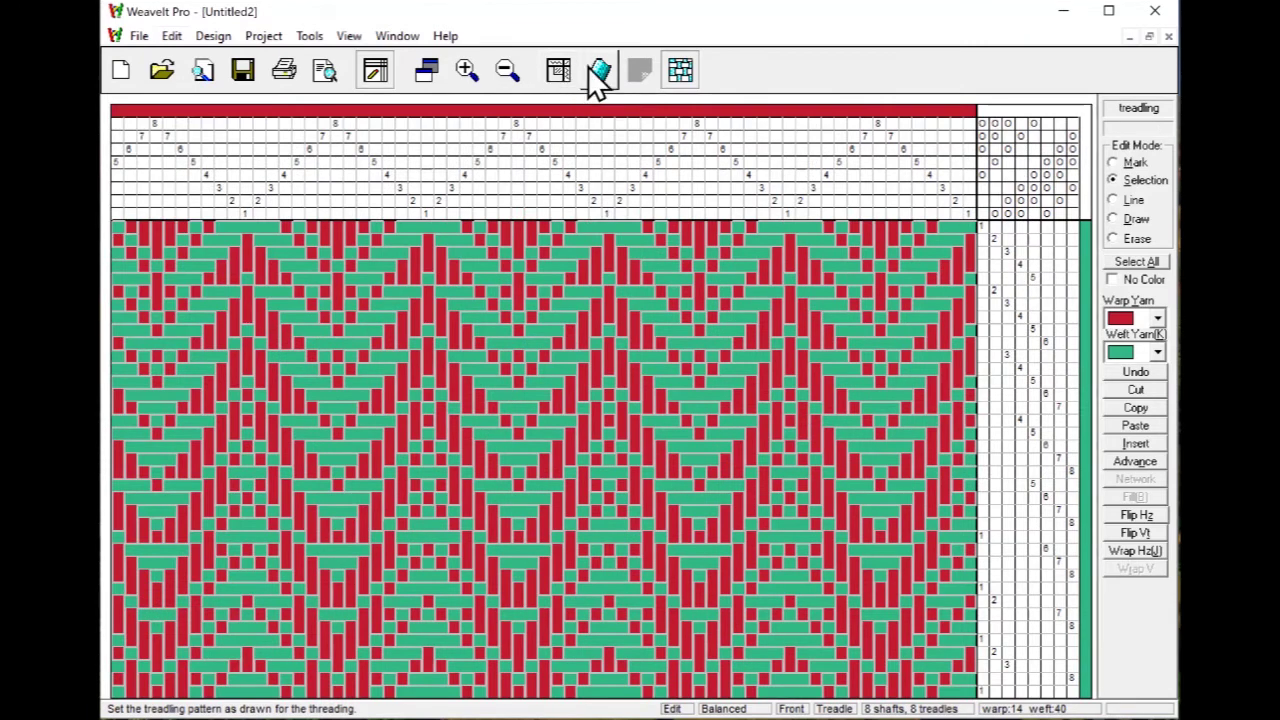
left_click(602, 69)
left_click(601, 69)
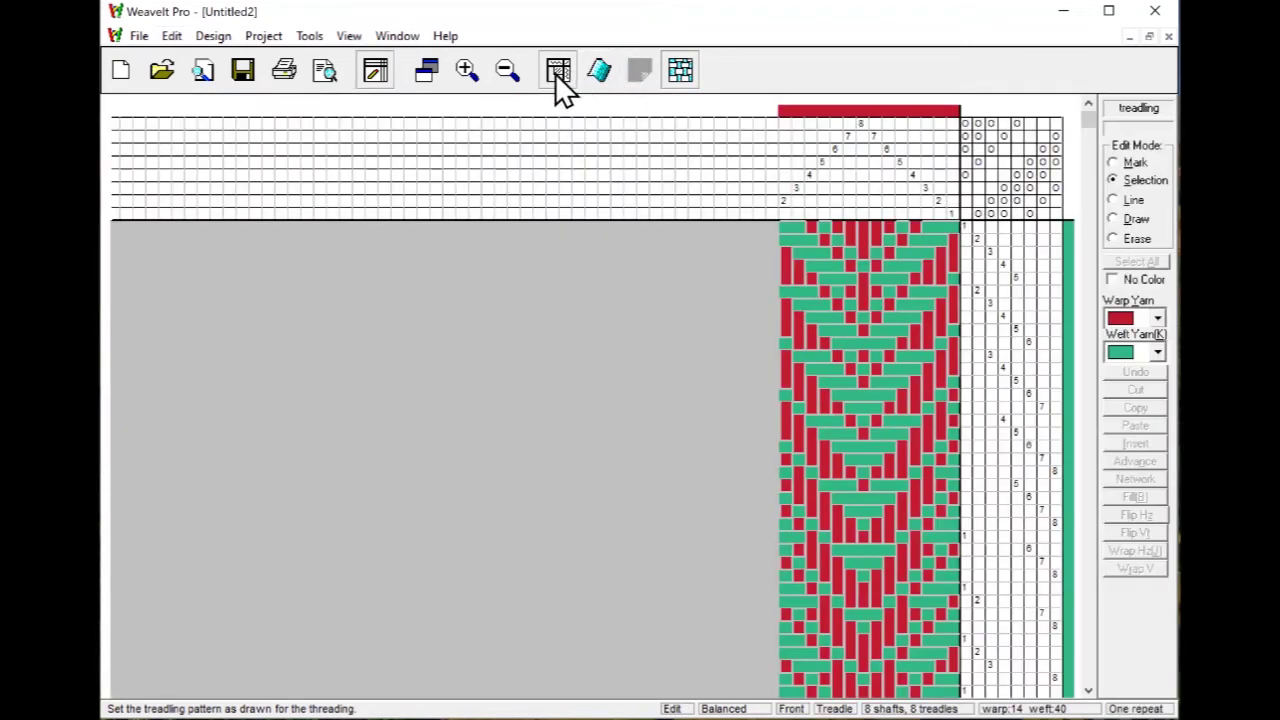
Step: Zoom out two levels and return to a single-repeat view with dot marks
left_click(508, 70)
left_click(508, 70)
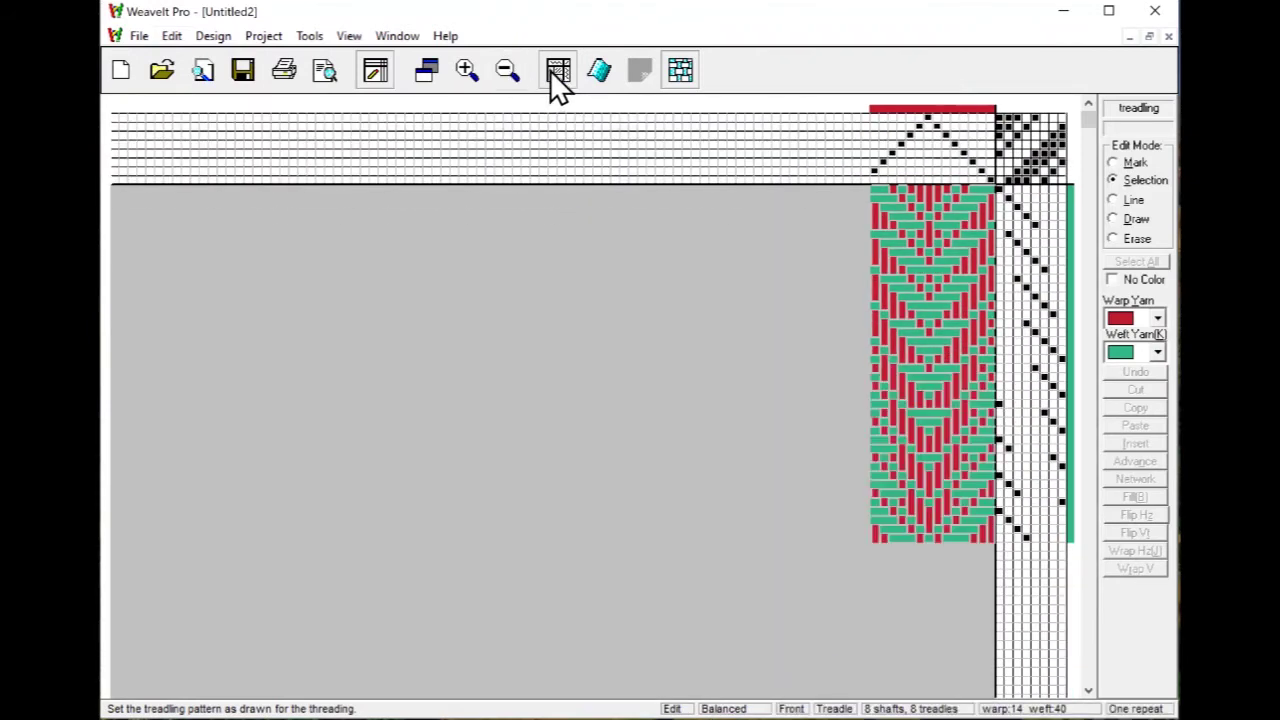
left_click(550, 72)
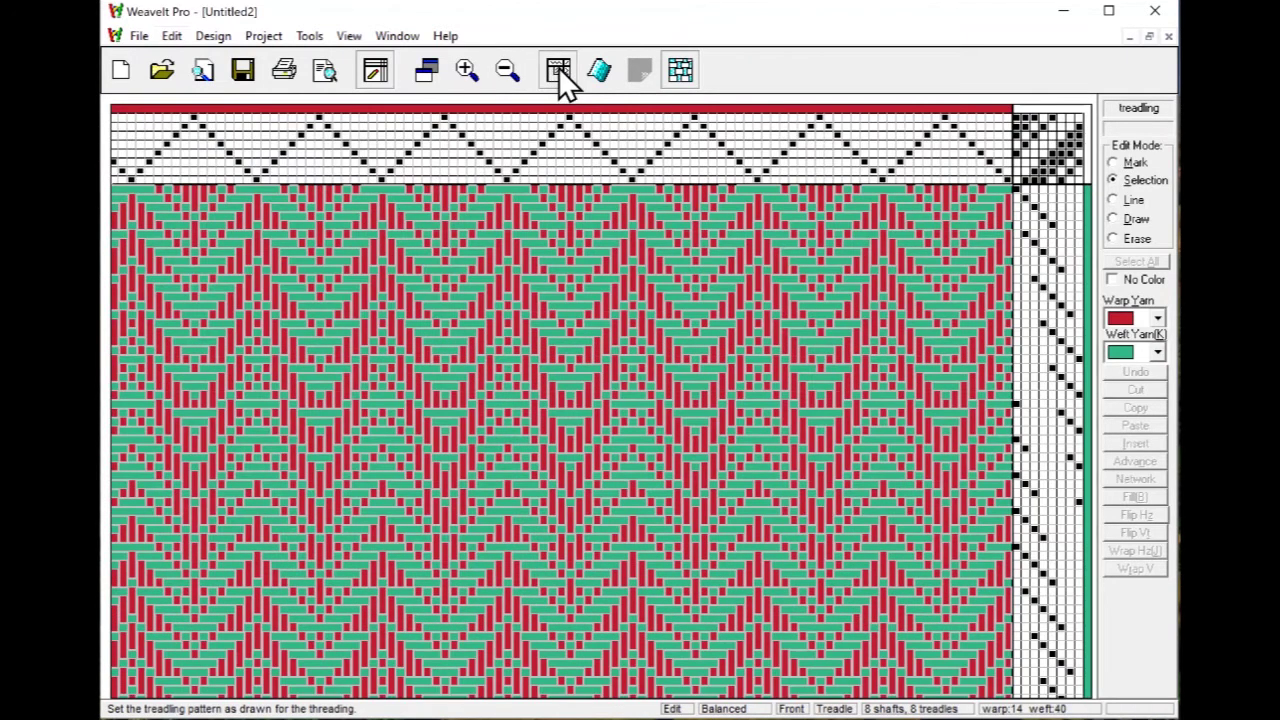
left_click(560, 80)
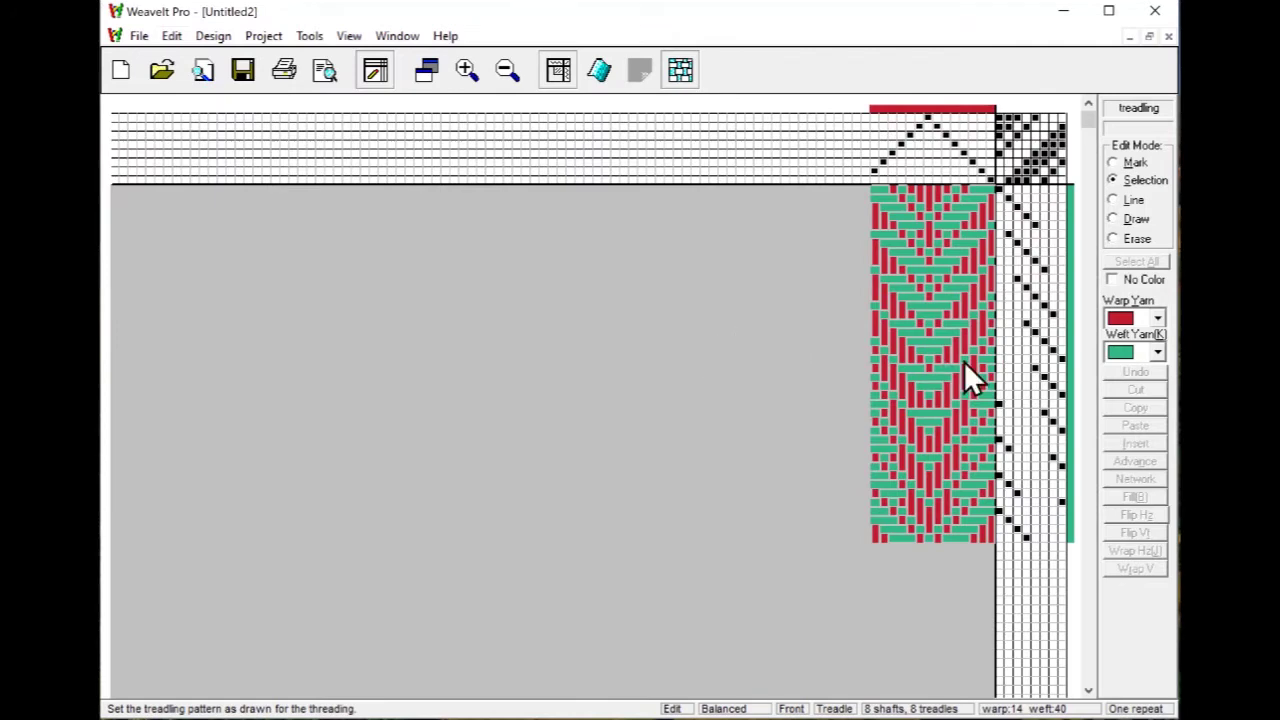
left_click(214, 36)
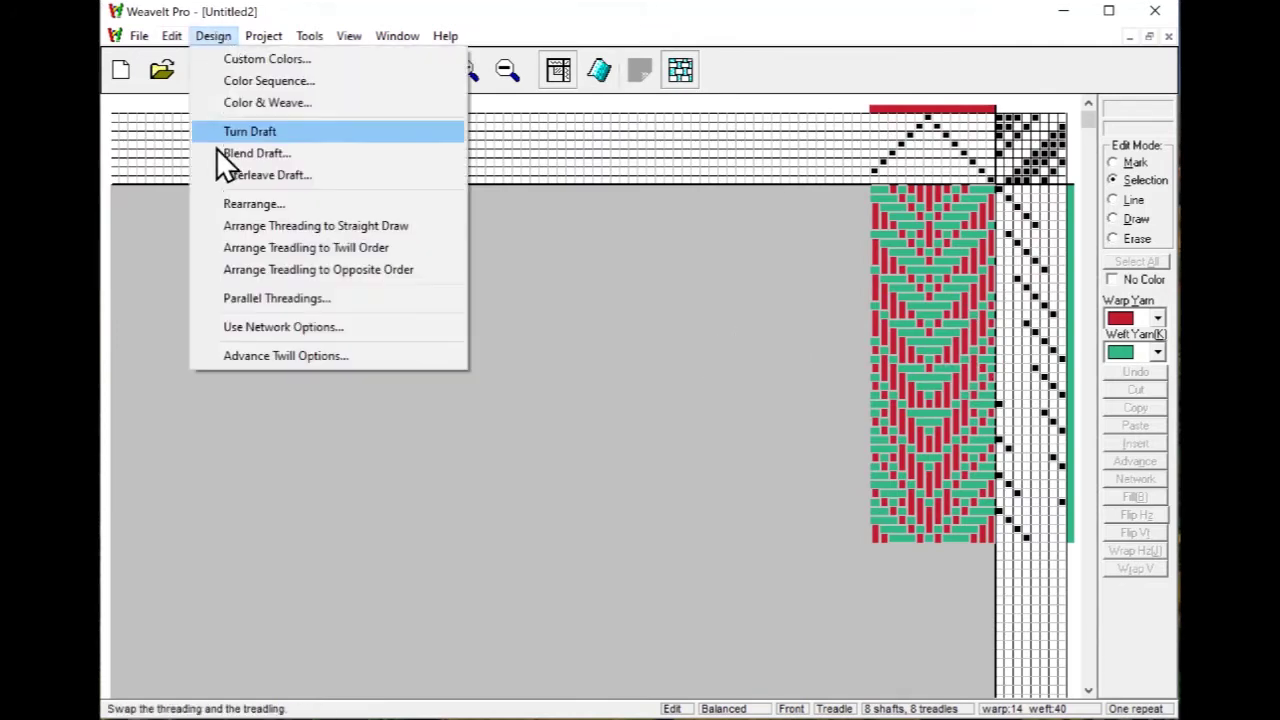
left_click(249, 354)
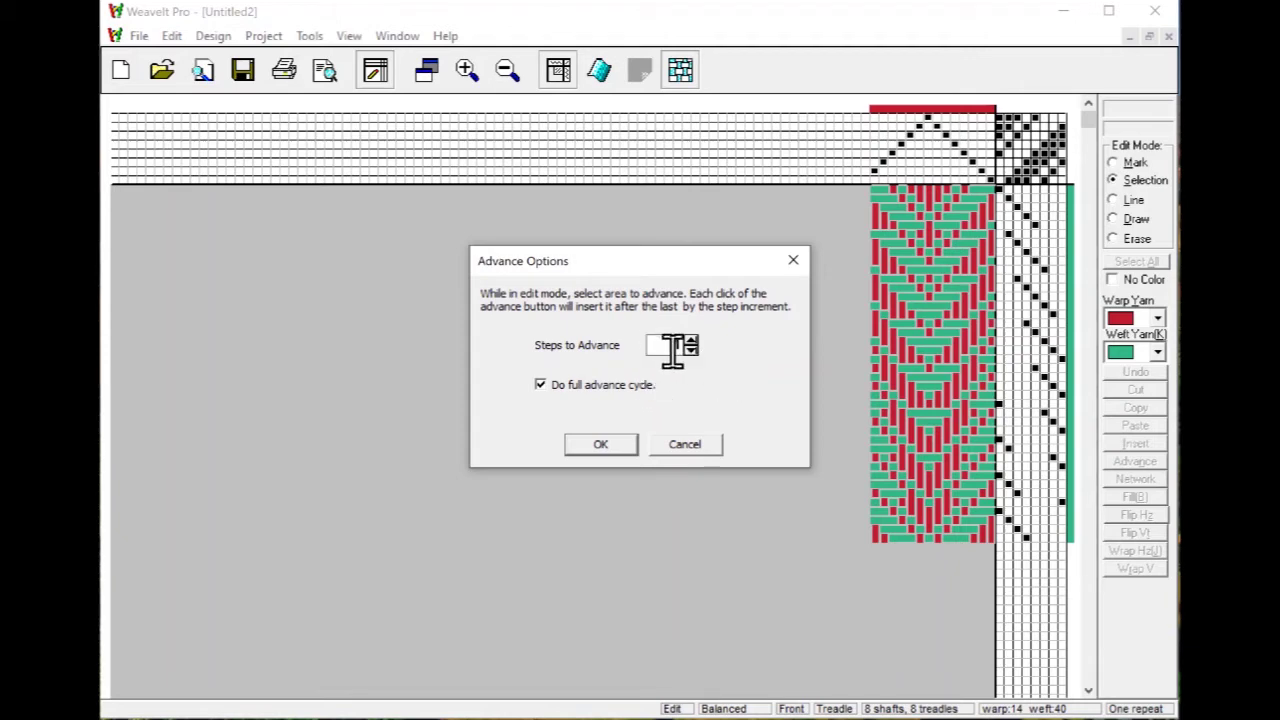
left_click(541, 386)
left_click(608, 442)
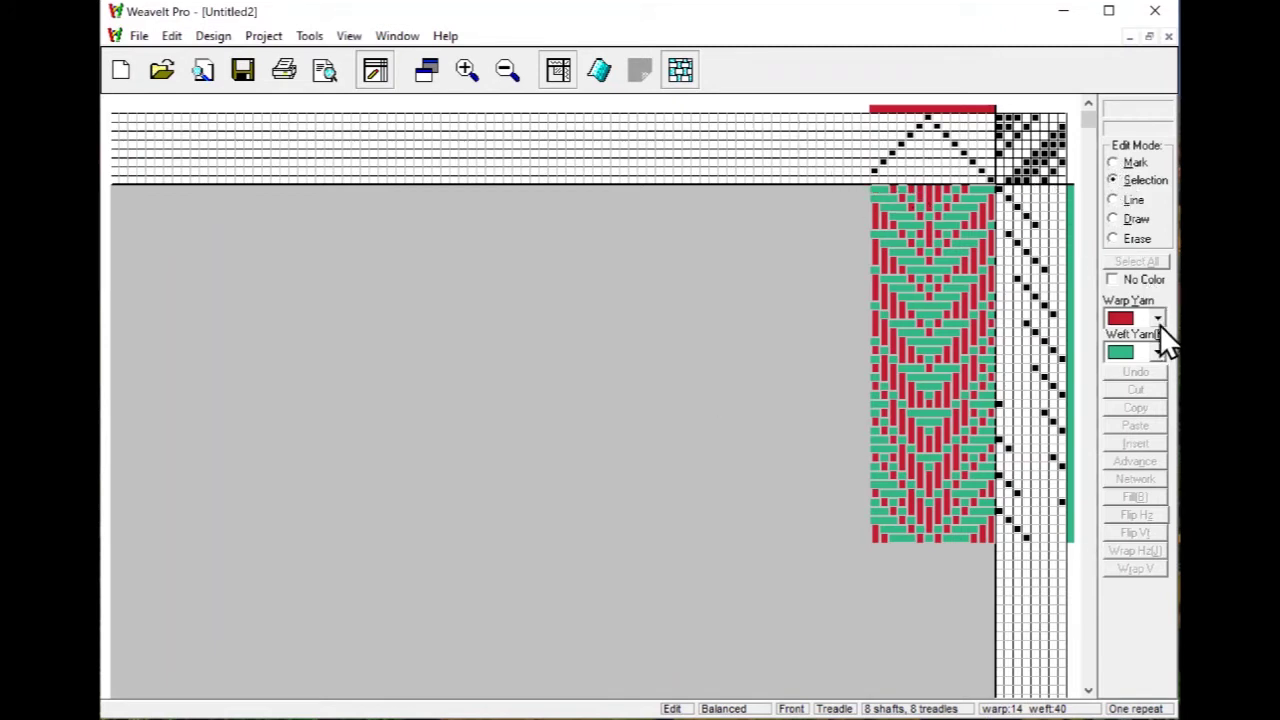
Step: Add threading ends on shafts 1–5 and advance that run leftward to reach 54 ends
left_click(1130, 164)
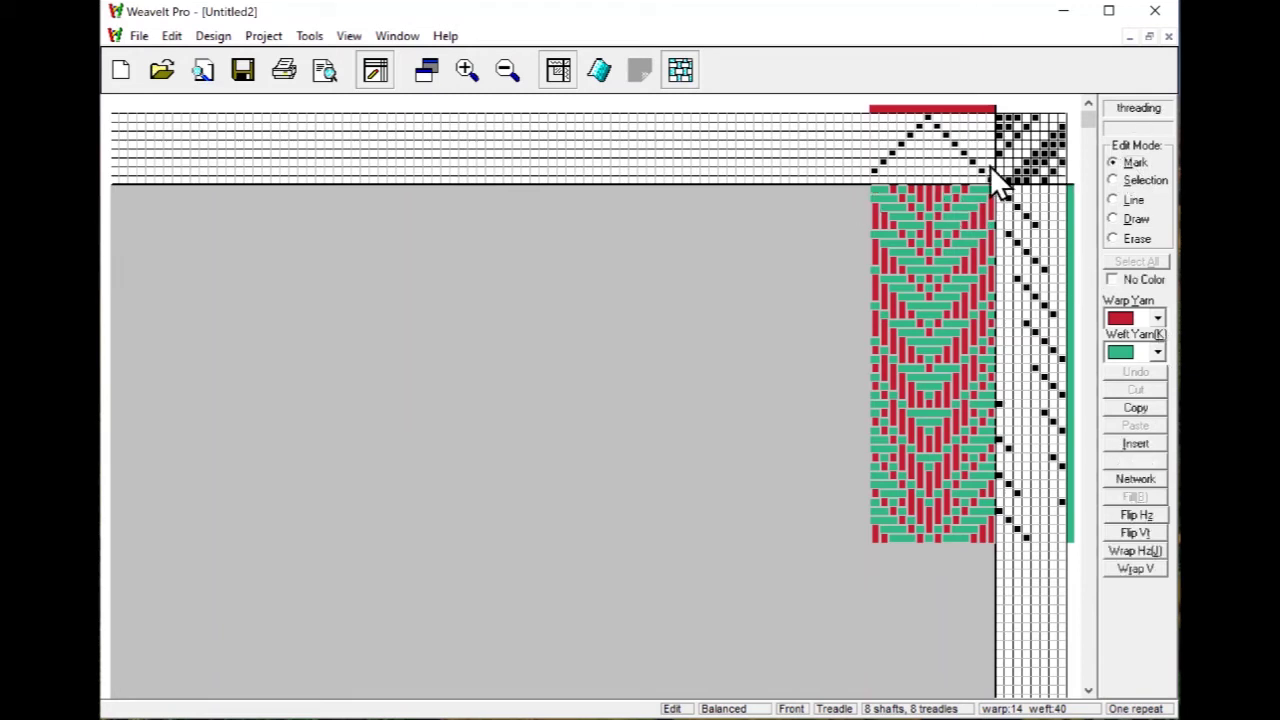
left_click(866, 178)
left_click(859, 170)
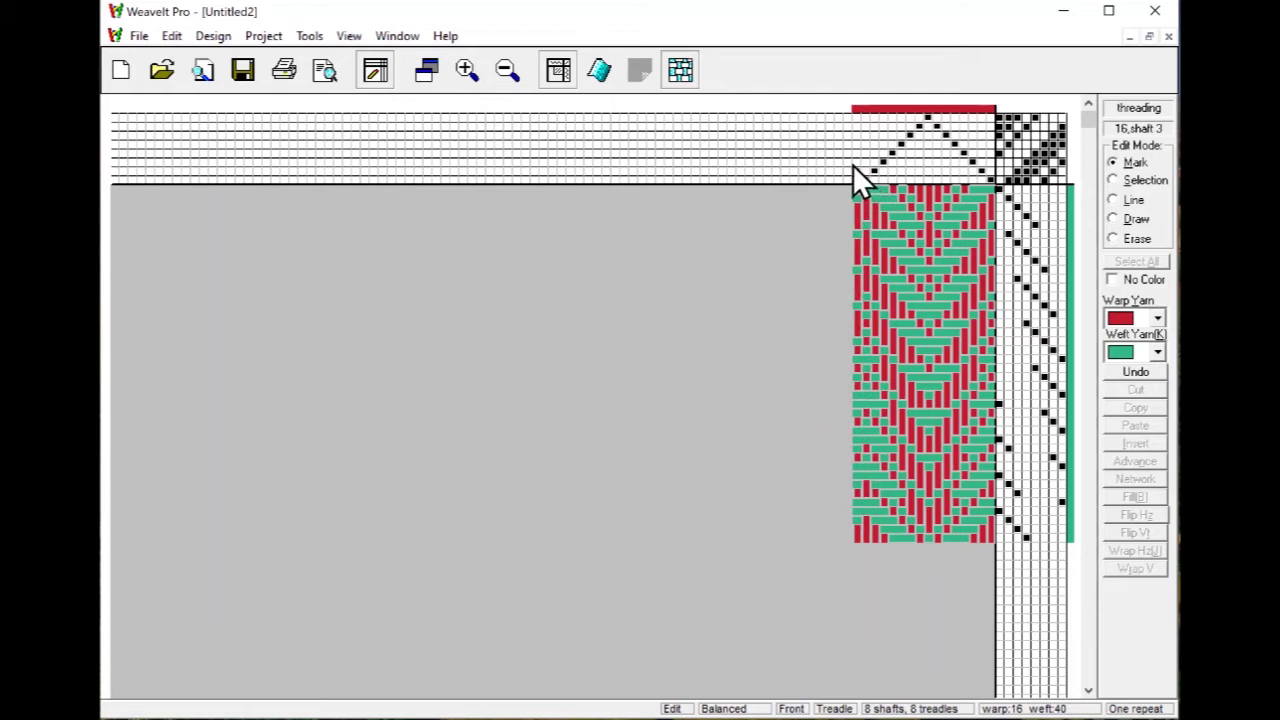
left_click(848, 162)
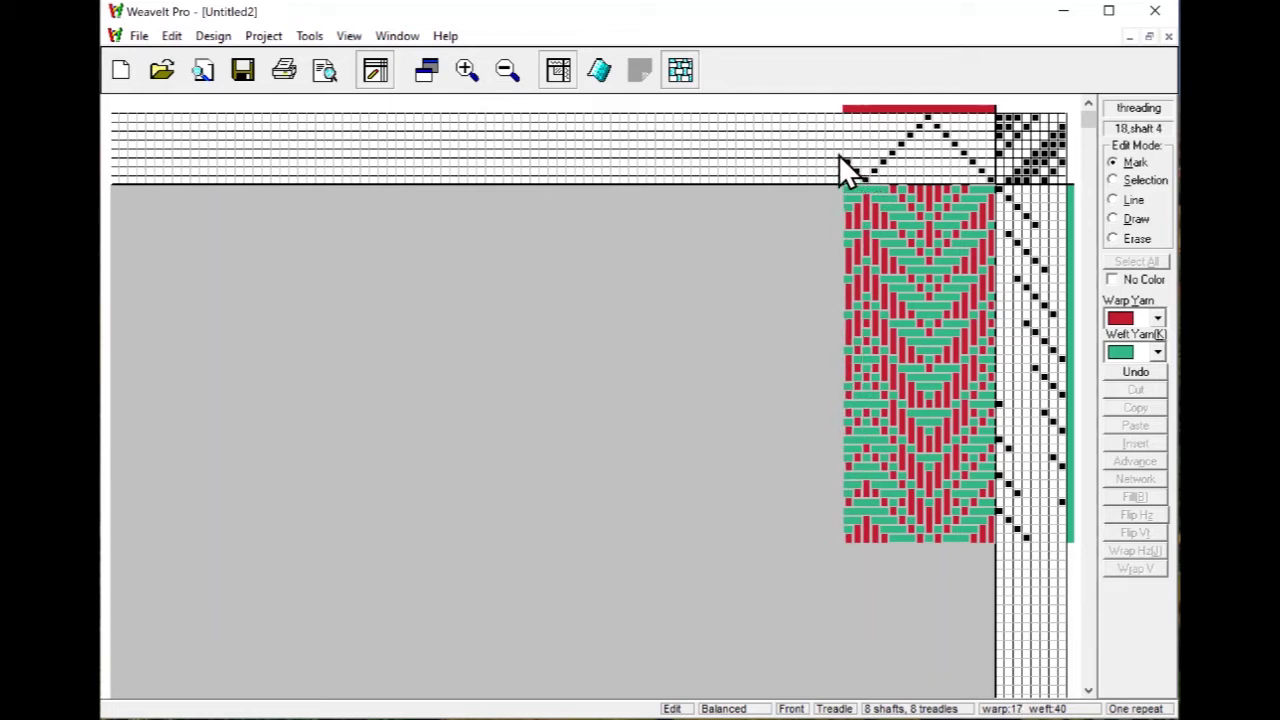
left_click(840, 154)
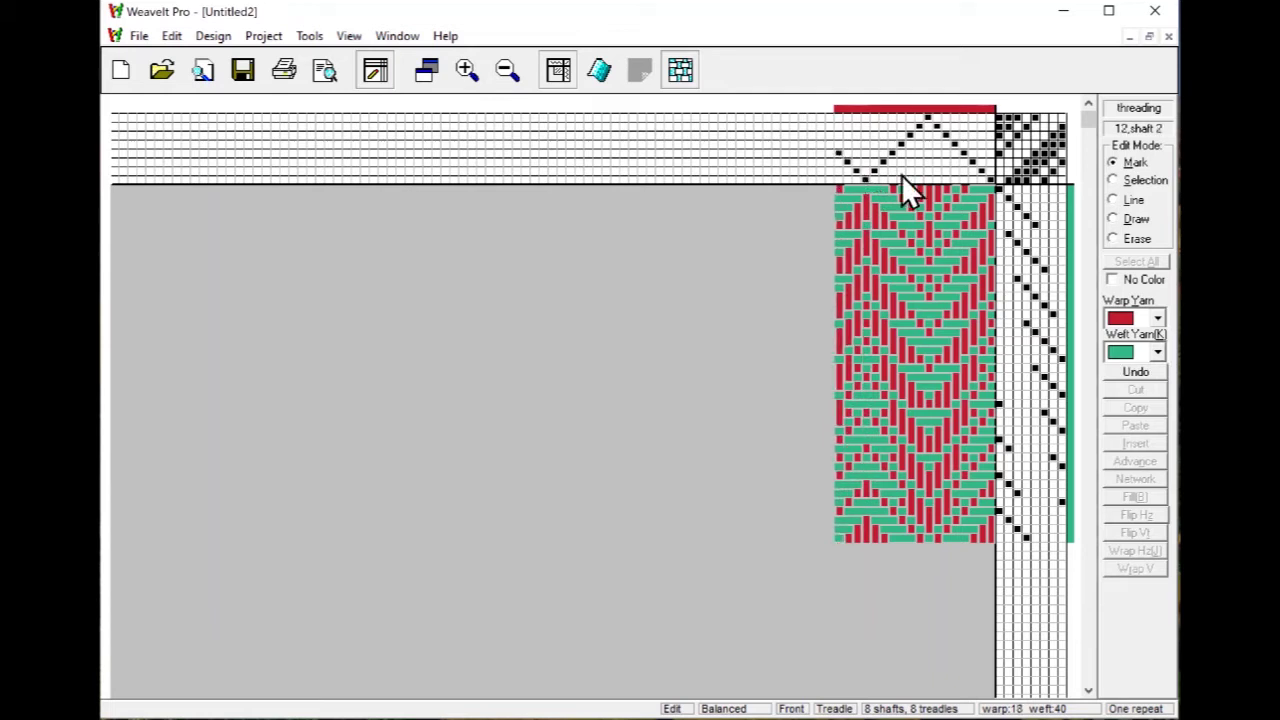
left_click(833, 147)
left_click(1124, 178)
left_click_drag(829, 154, 869, 163)
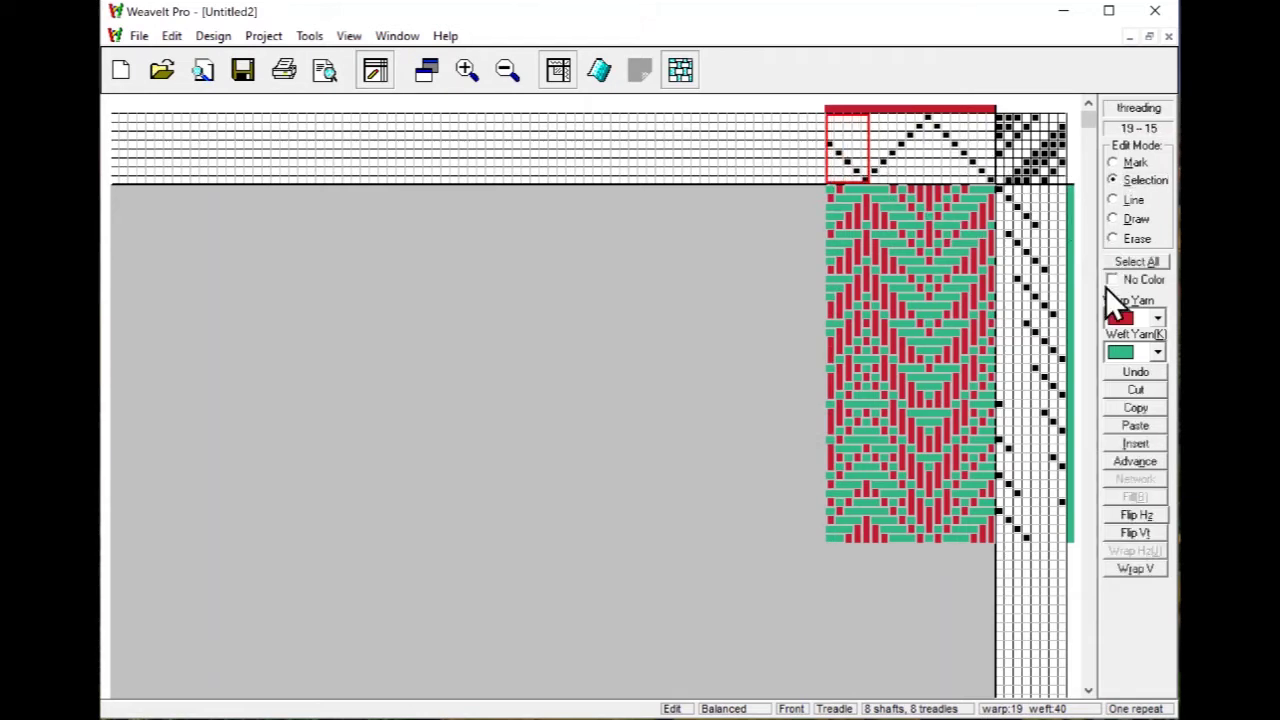
left_click(1144, 461)
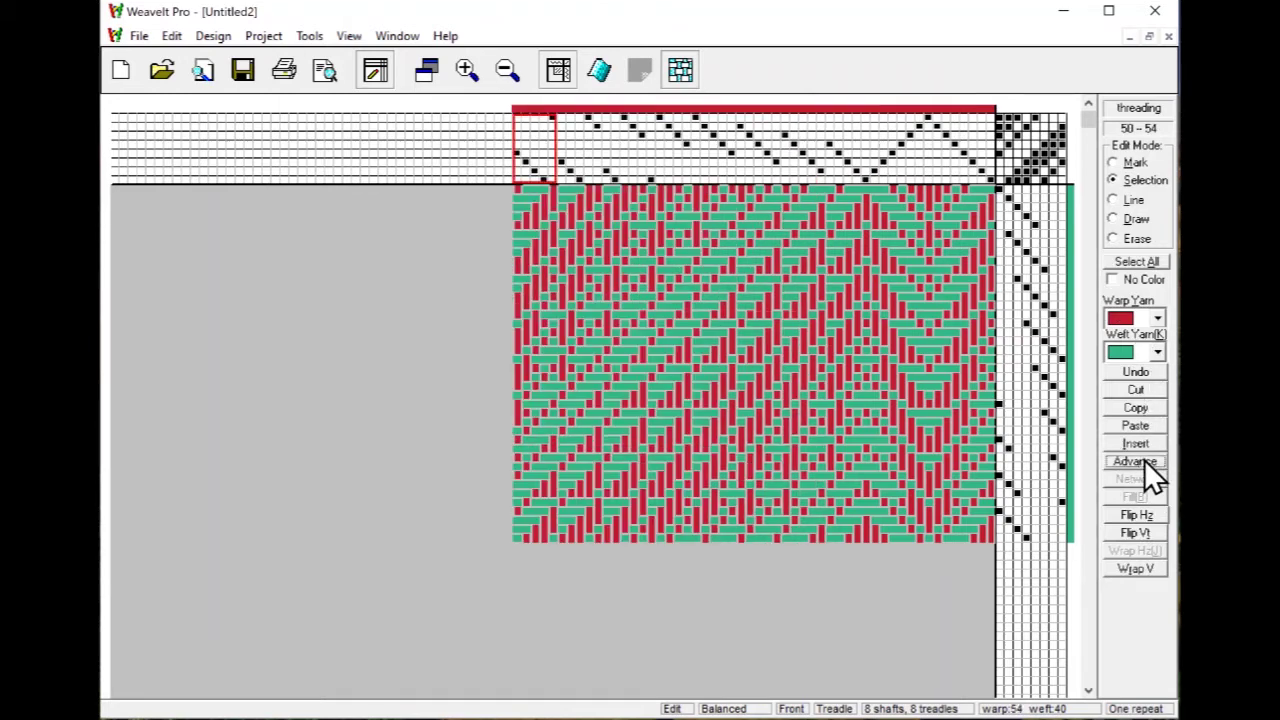
Step: Tile the drawdown across the whole window and zoom out three levels to show the chevrons
left_click(598, 72)
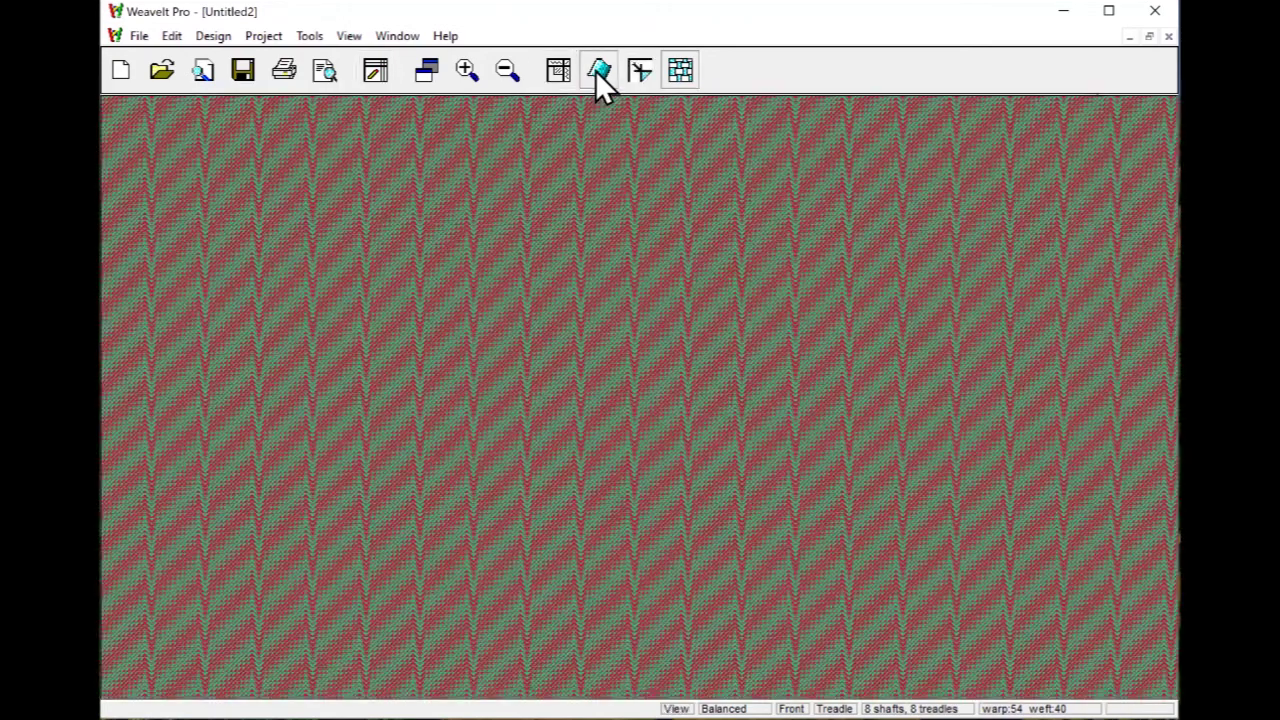
left_click(598, 72)
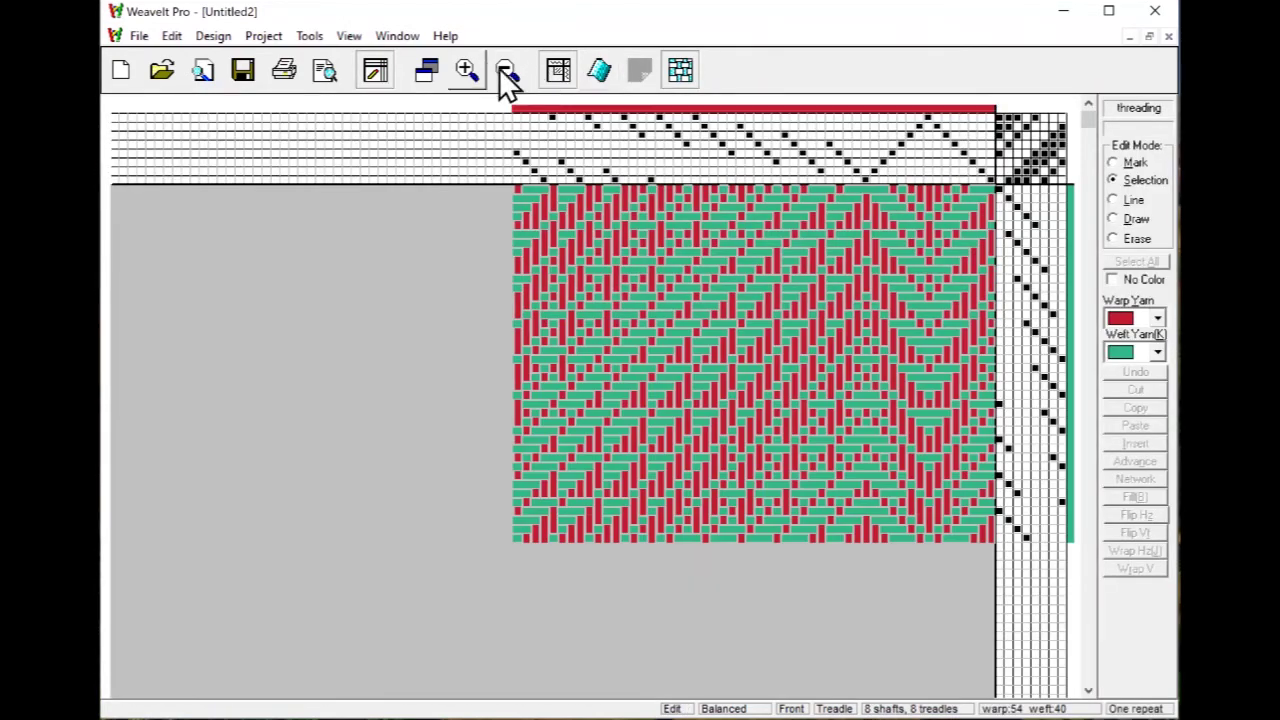
left_click(559, 70)
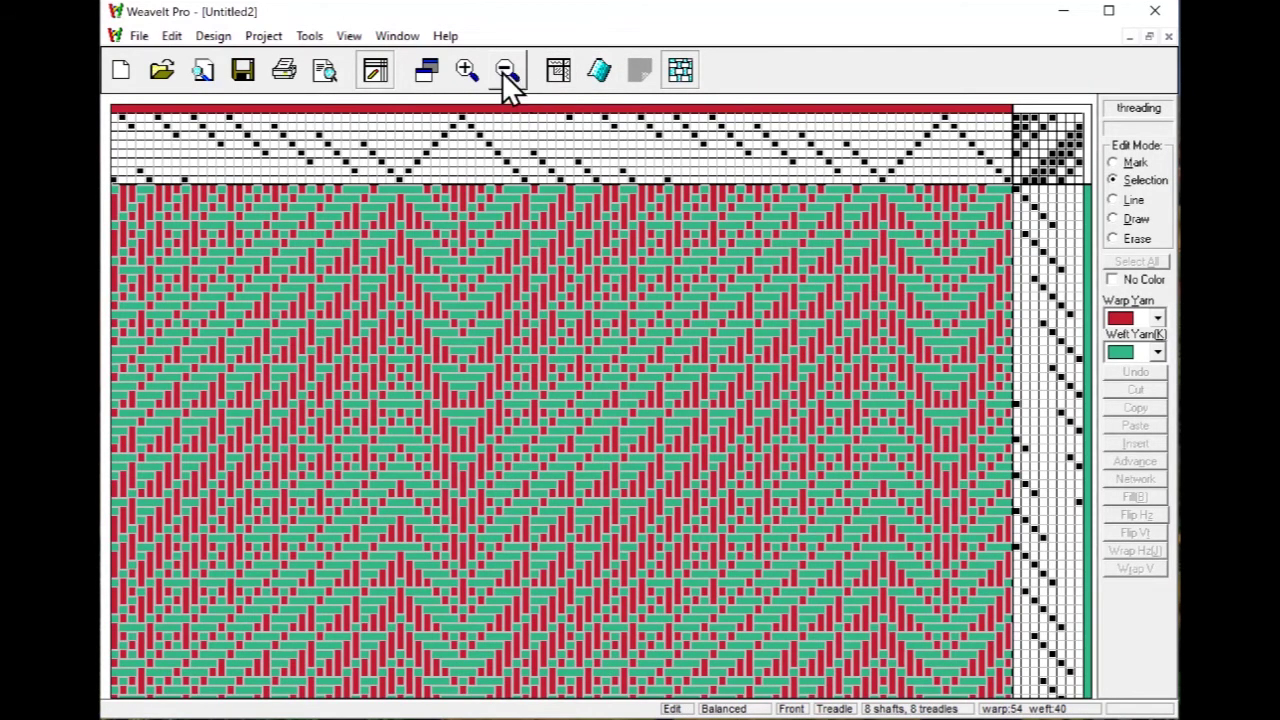
left_click(502, 72)
left_click(501, 71)
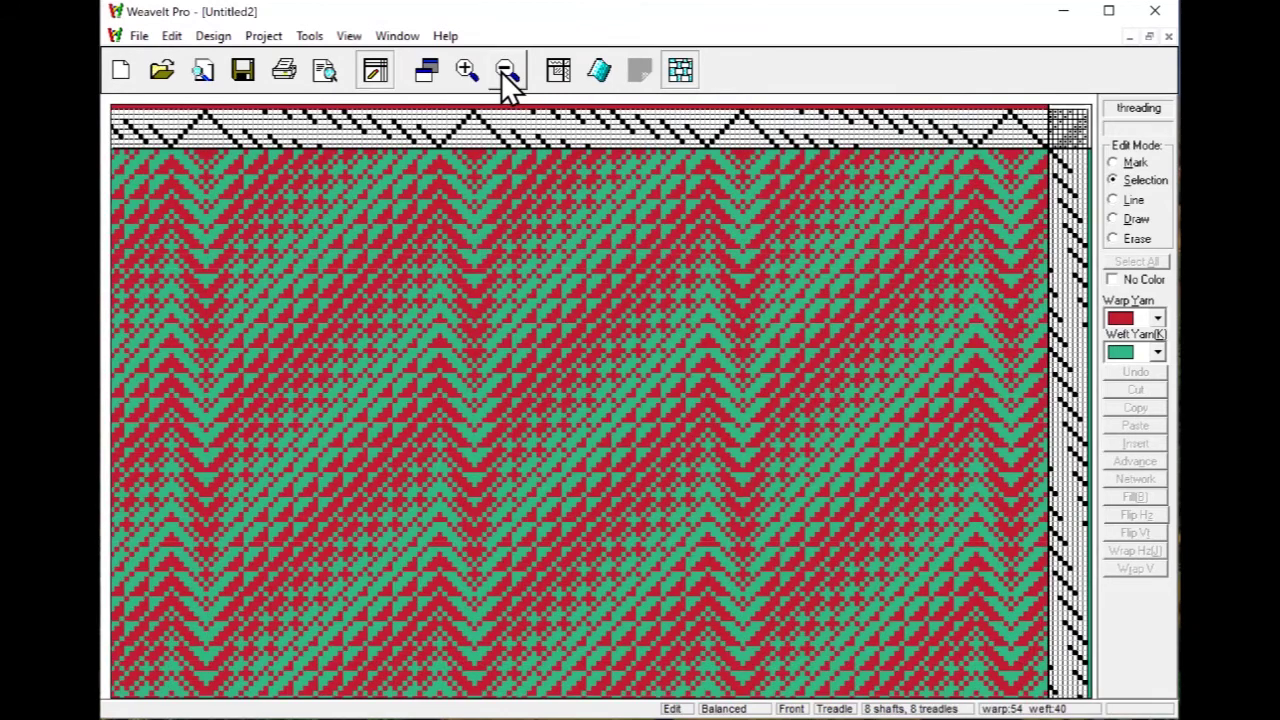
left_click(501, 71)
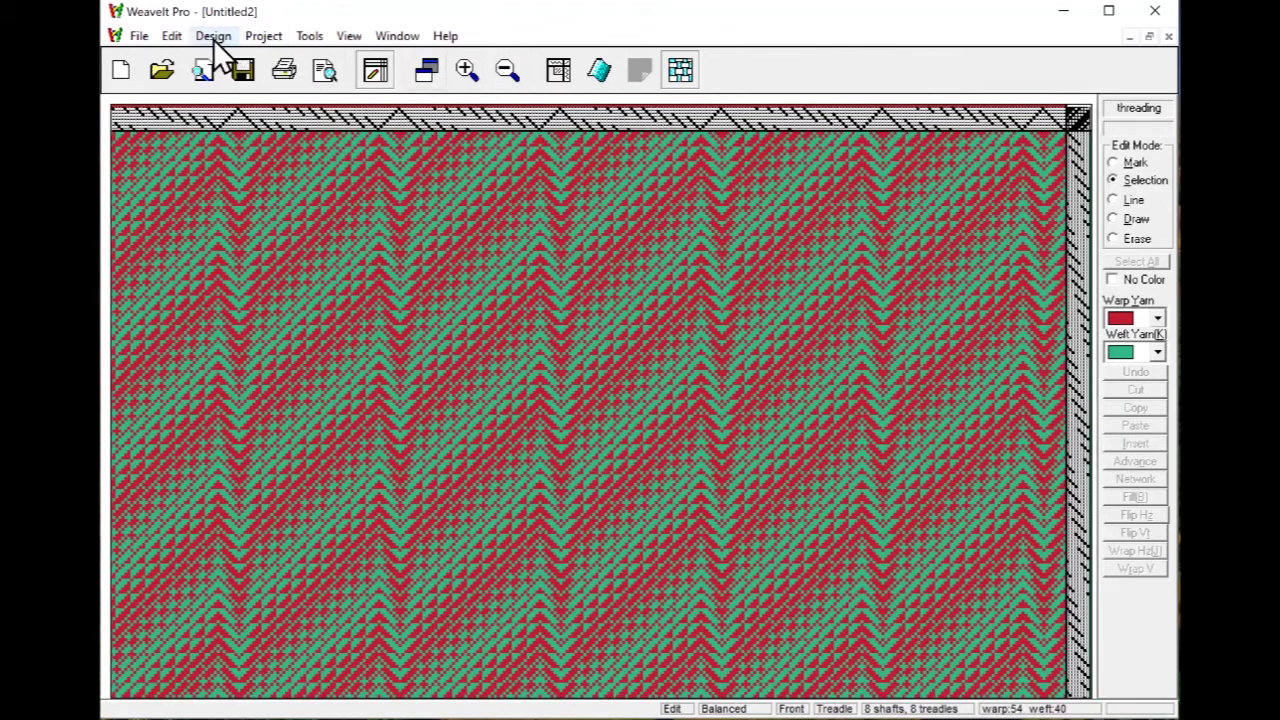
Step: Treadle the draft 'As Drawn in' with colour change, giving 54 picks, and show one repeat
left_click(172, 36)
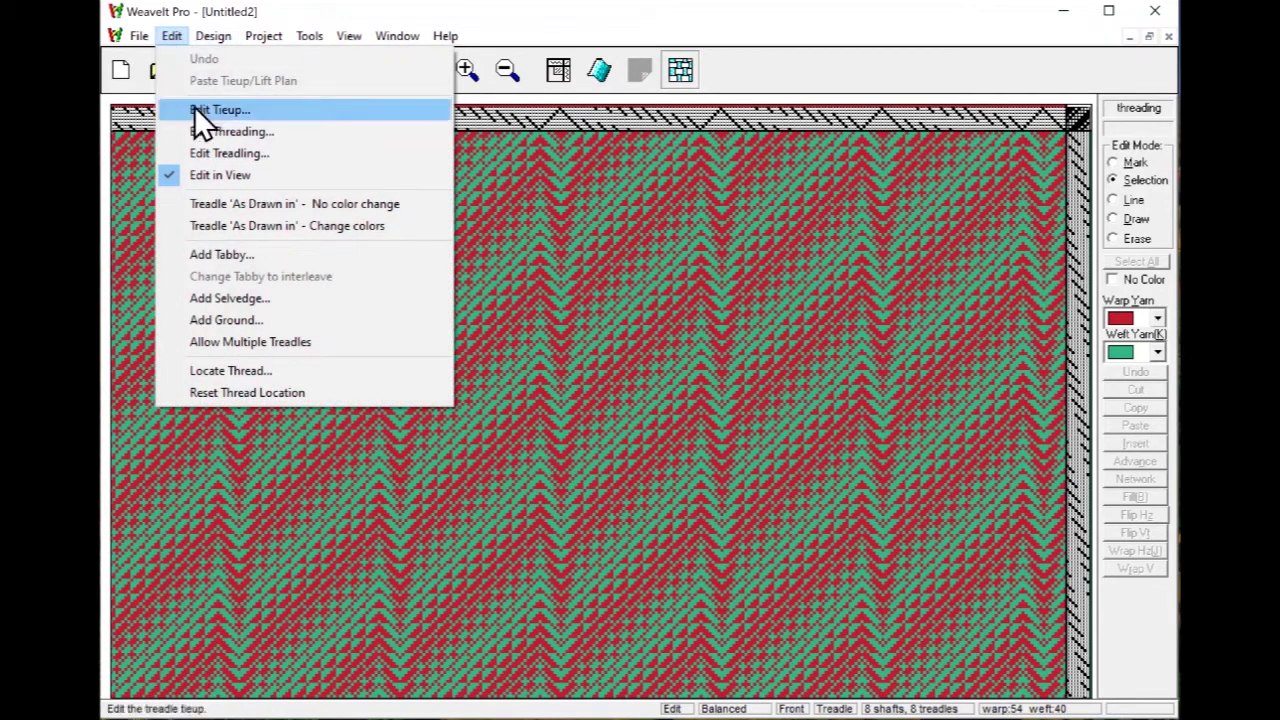
left_click(253, 225)
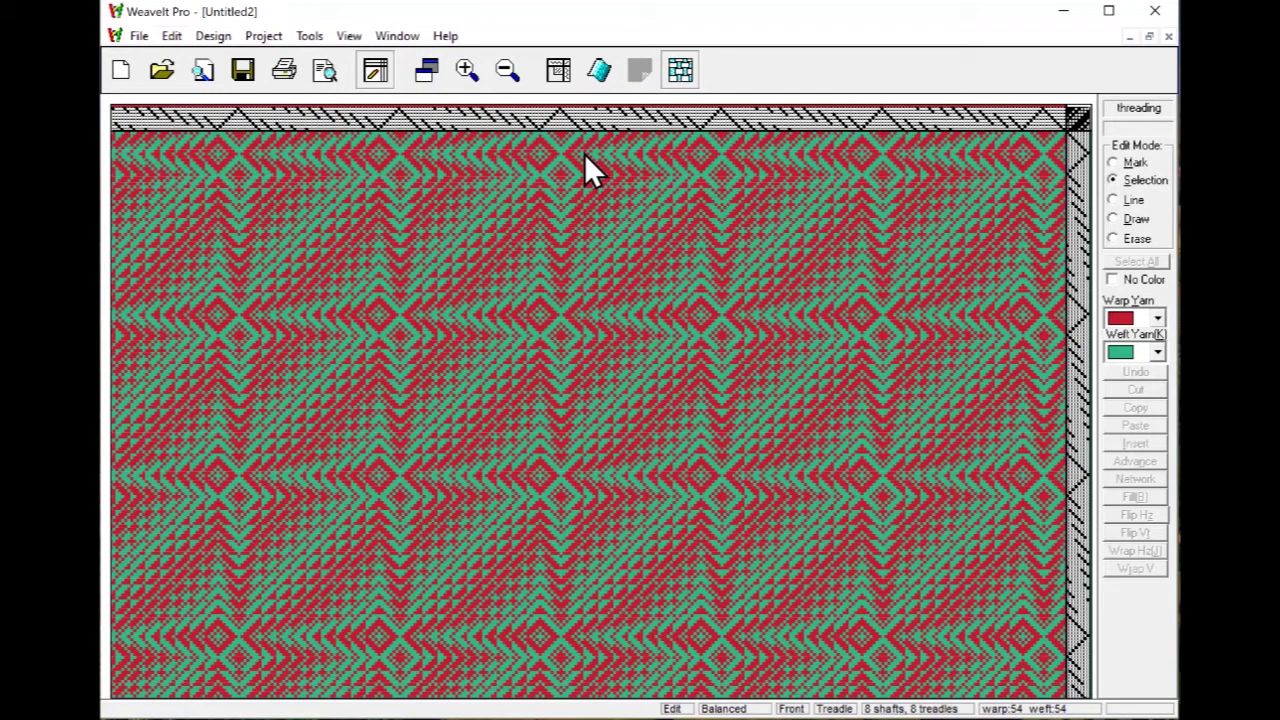
left_click(551, 72)
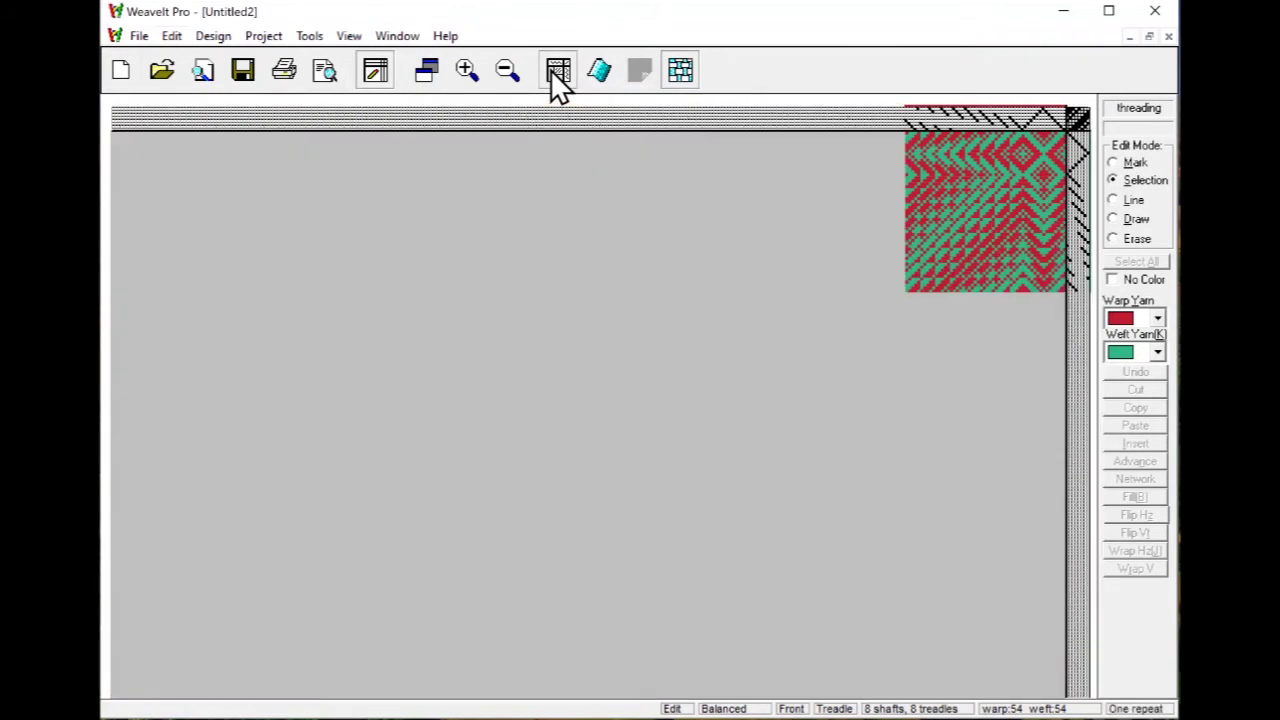
left_click(975, 118)
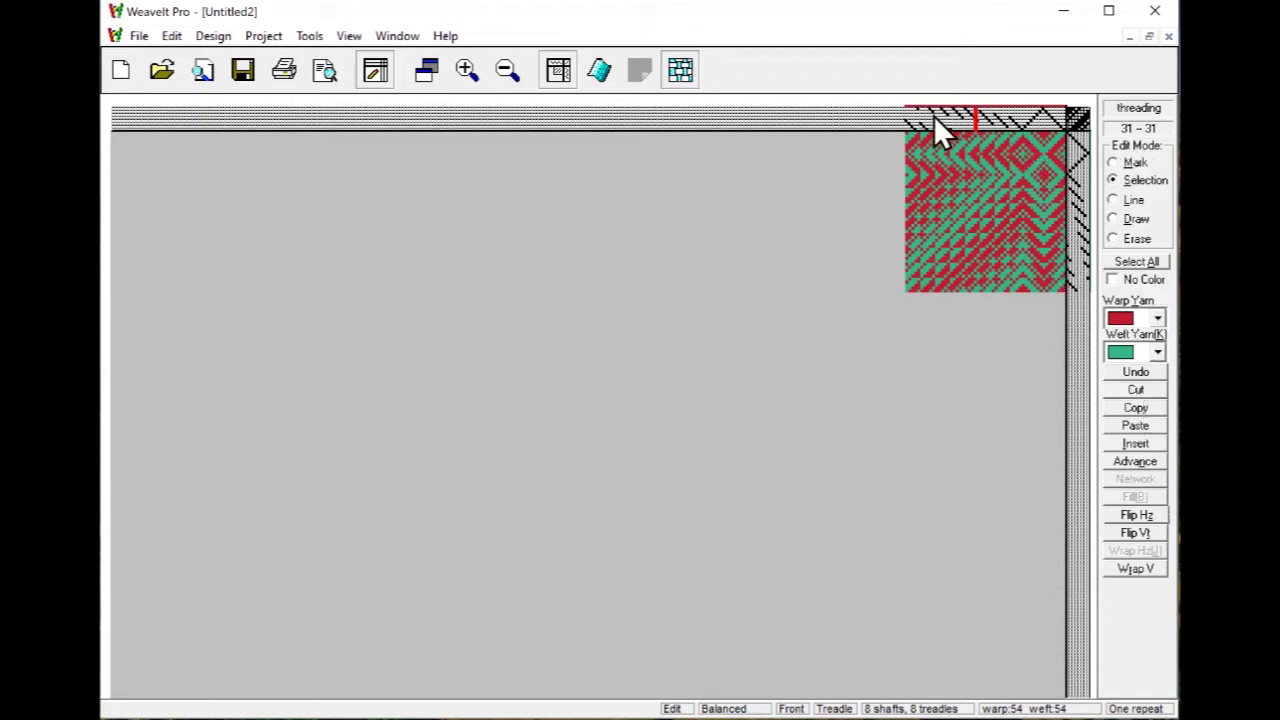
Step: Zoom in three levels on the 54×54 diamond draft and select part of the tie-up
left_click_drag(933, 117, 1071, 120)
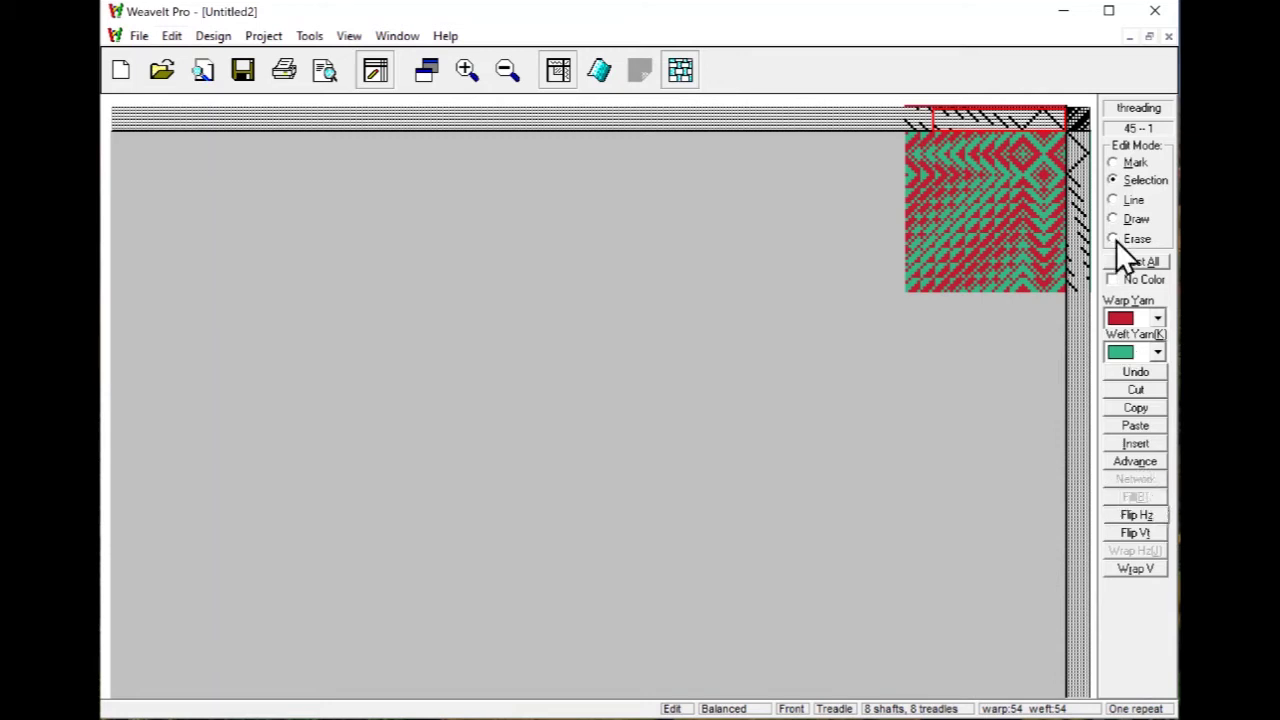
left_click(1085, 118)
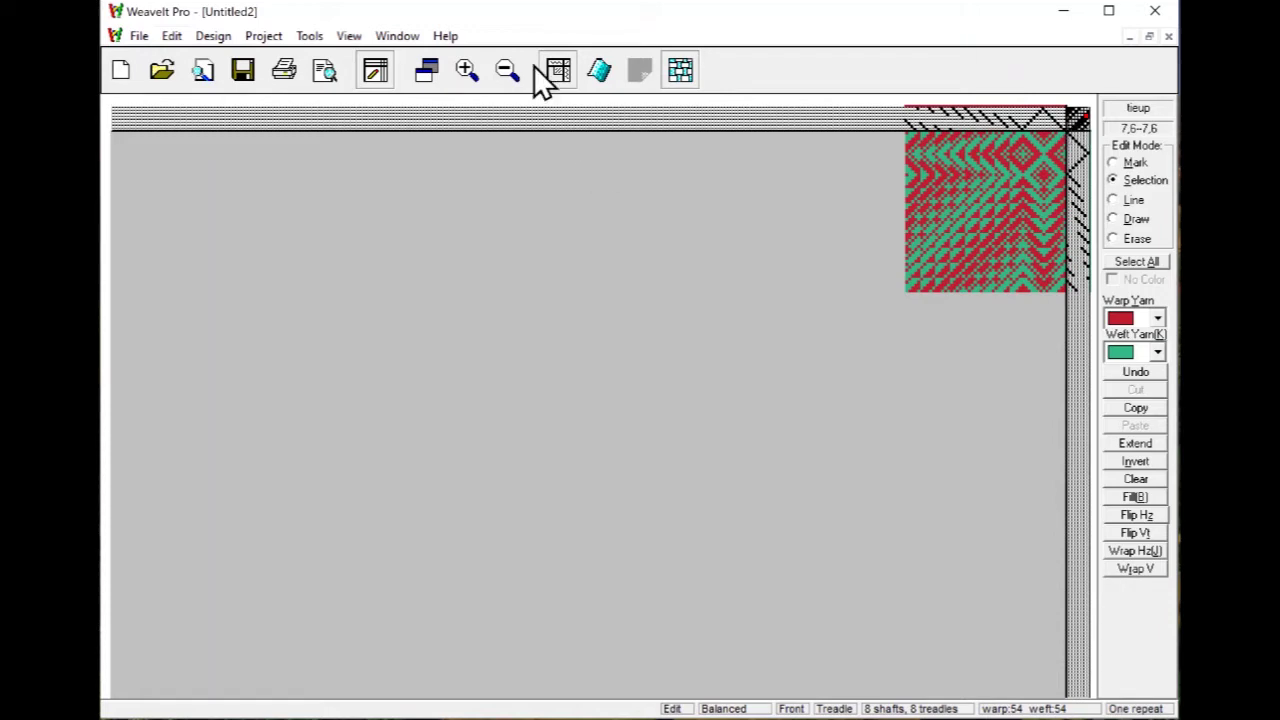
left_click(469, 68)
left_click(465, 70)
left_click(465, 70)
left_click_drag(992, 132, 1049, 179)
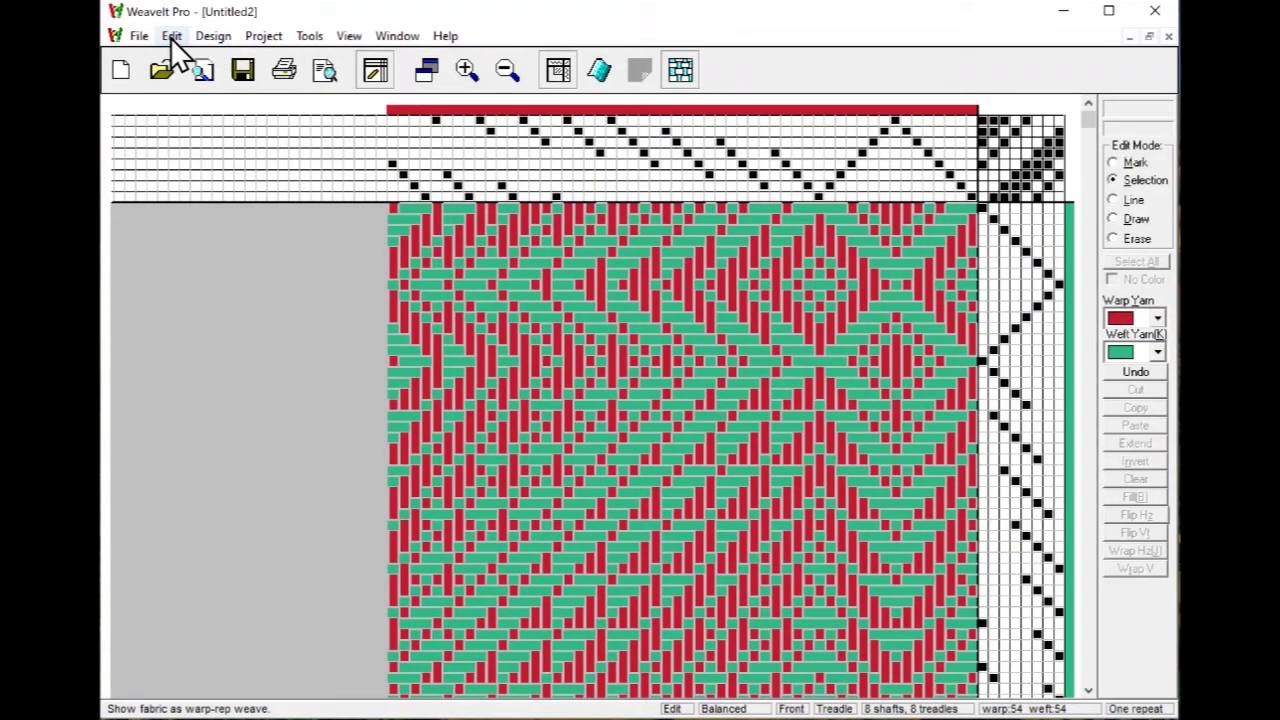
Step: Open Edit Threading, move it aside, uncheck Ignore Color, and select from the threading's right end
left_click(172, 37)
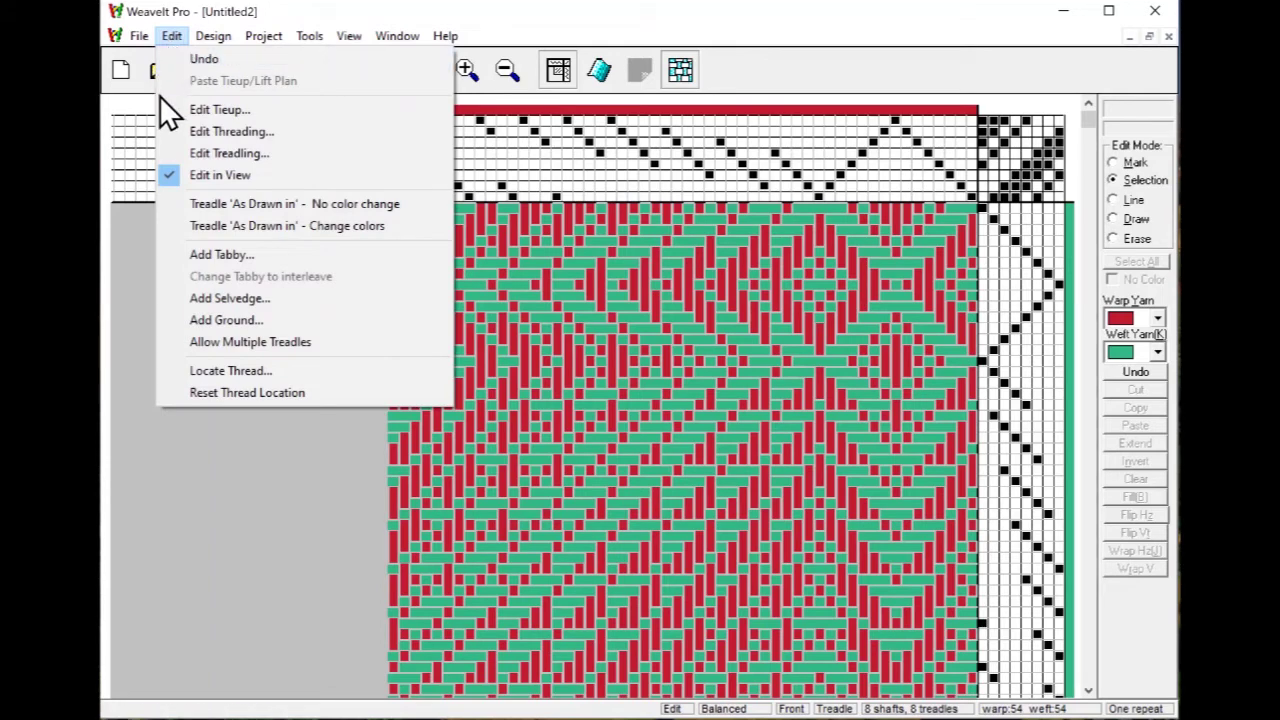
left_click(206, 131)
left_click_drag(256, 126, 343, 122)
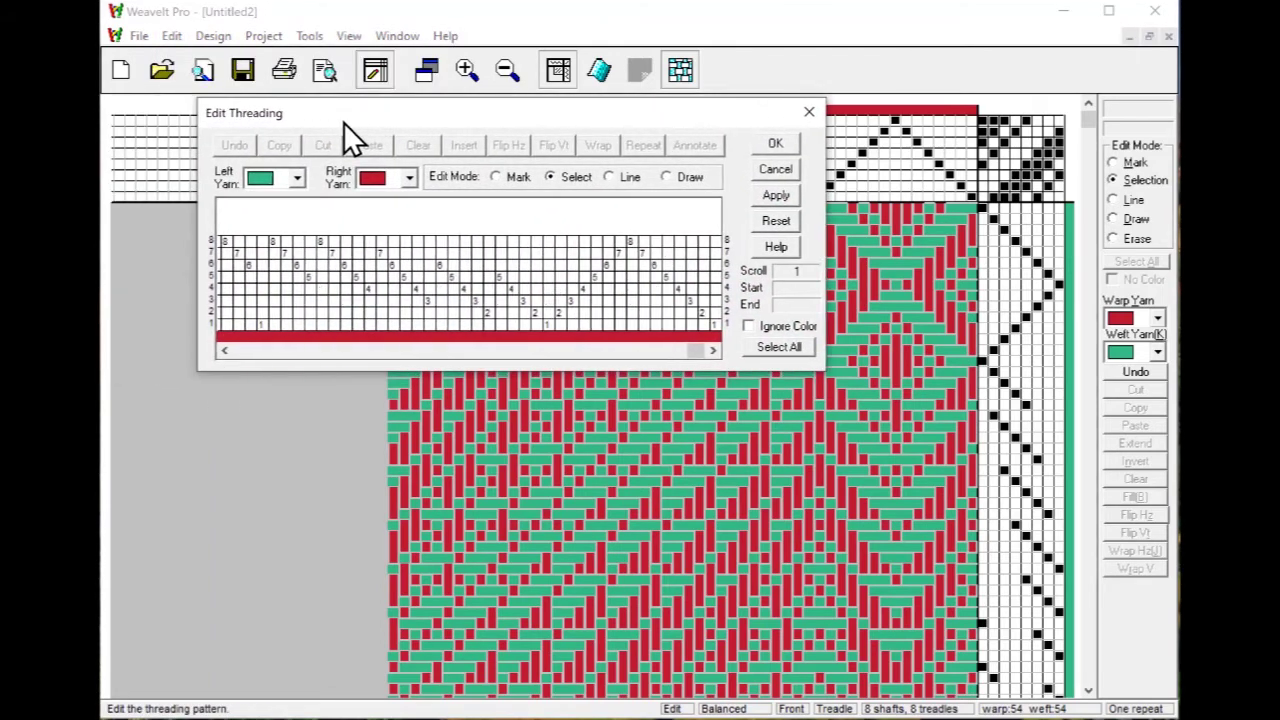
left_click(497, 178)
left_click(551, 177)
left_click(766, 327)
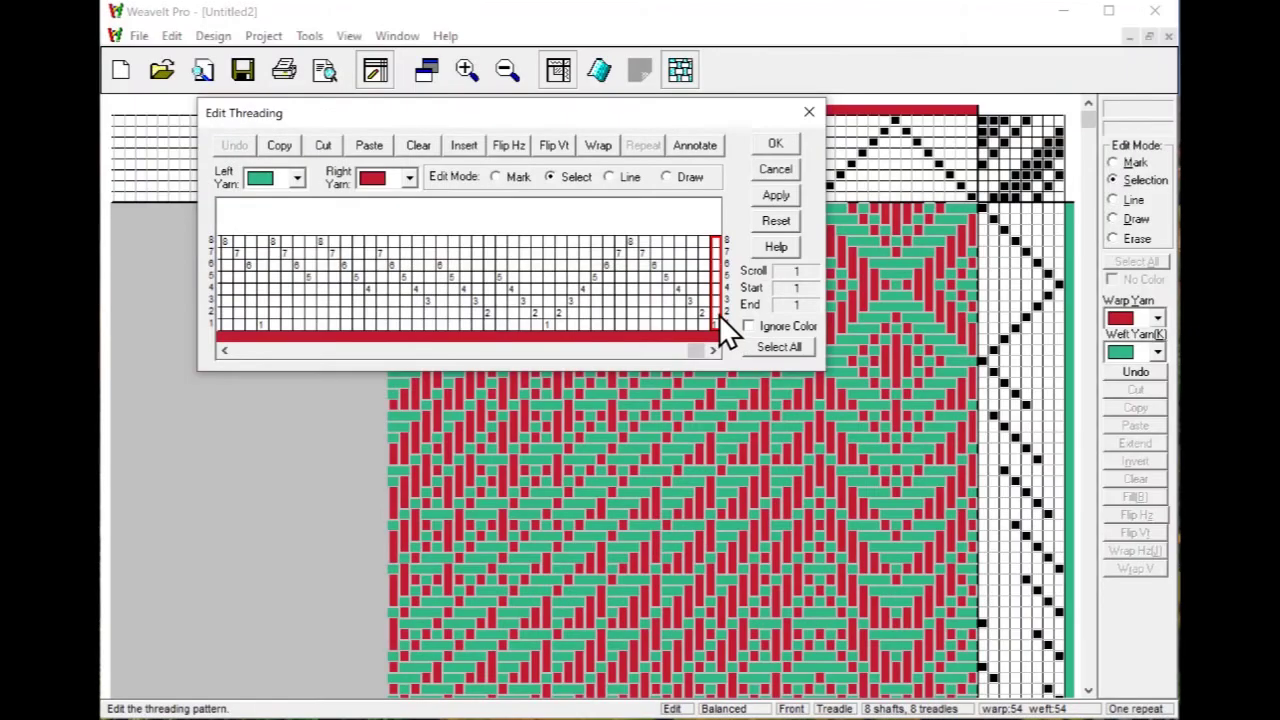
left_click_drag(719, 314, 566, 314)
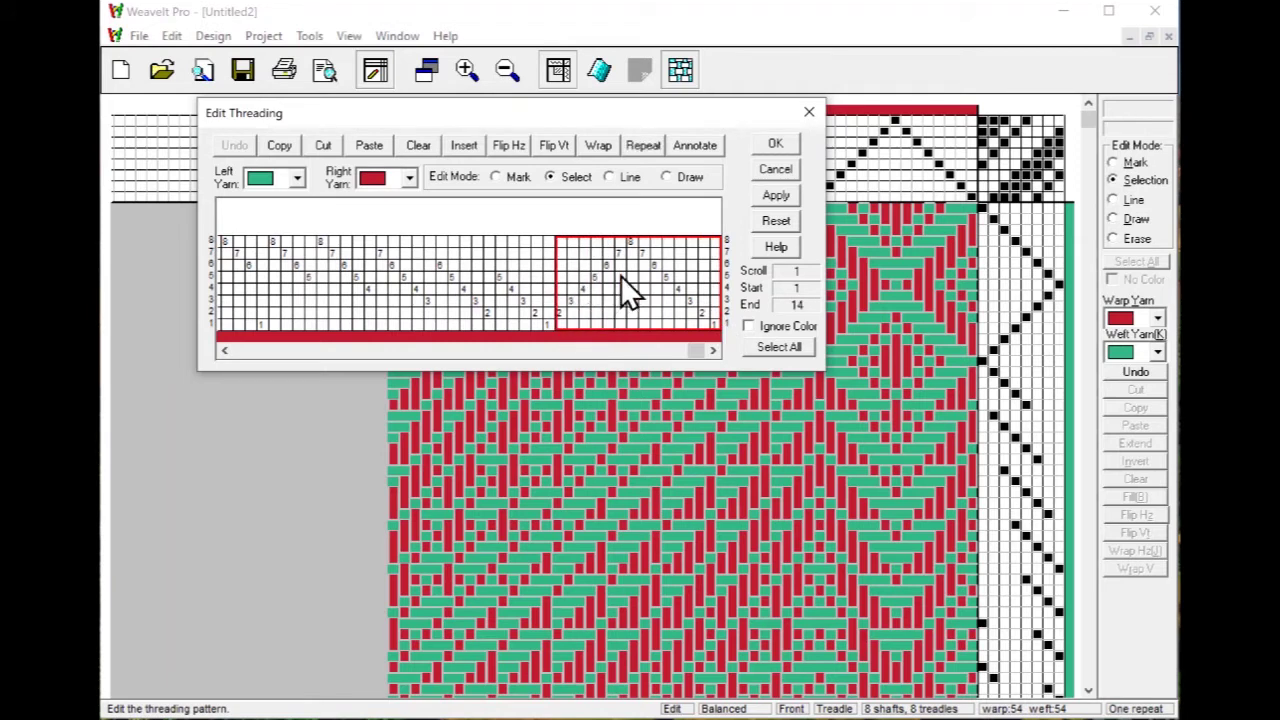
Step: Repeat threading ends 1–14 three times (3X) and reposition the threading editor
left_click(641, 148)
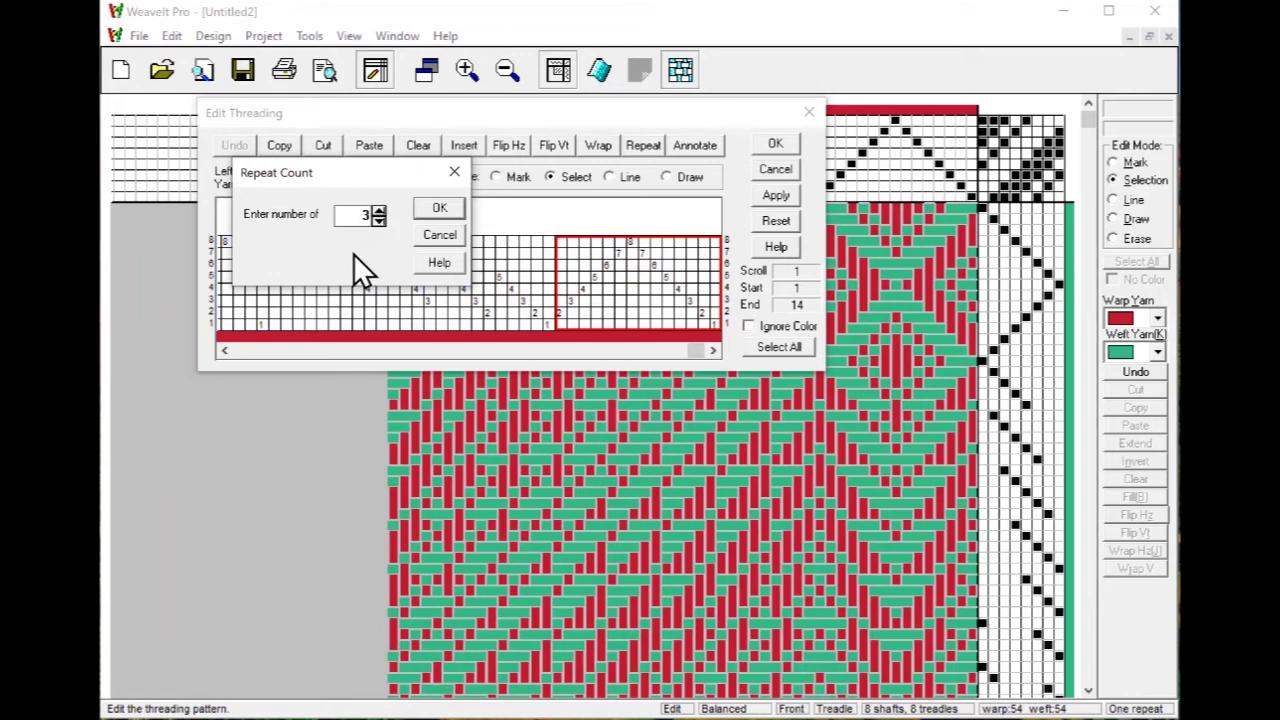
left_click(436, 210)
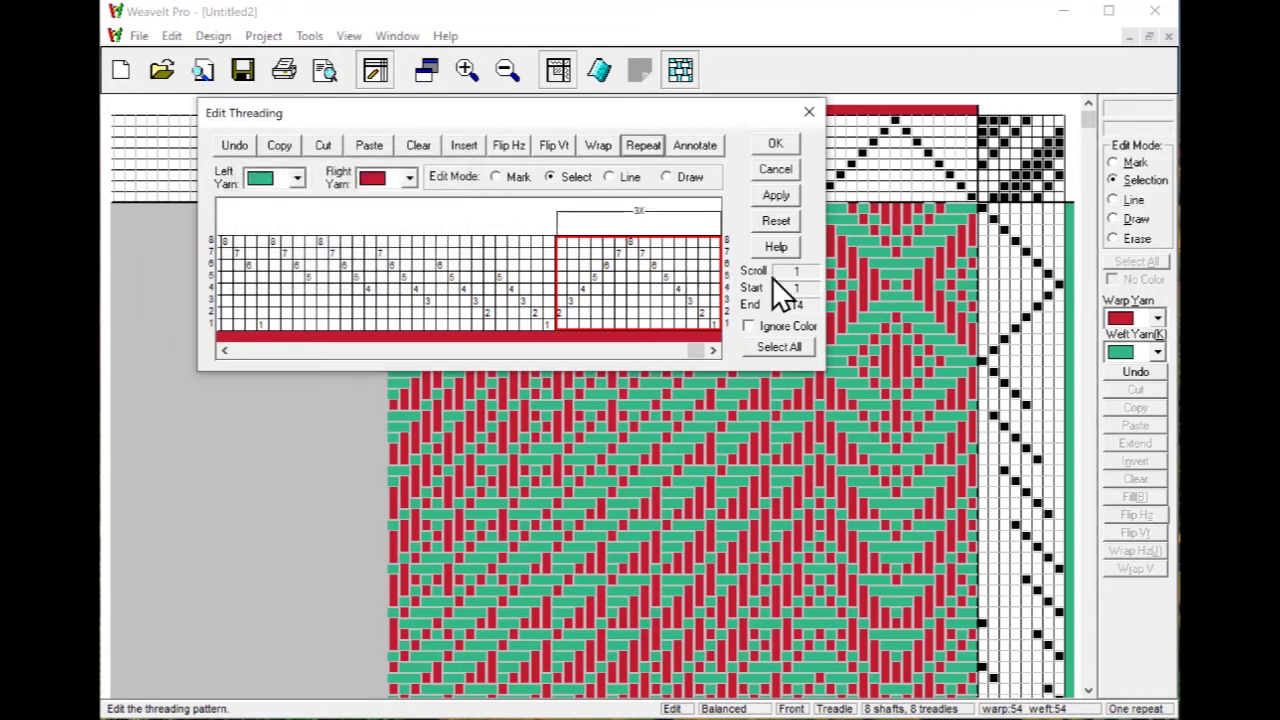
left_click_drag(567, 127, 487, 466)
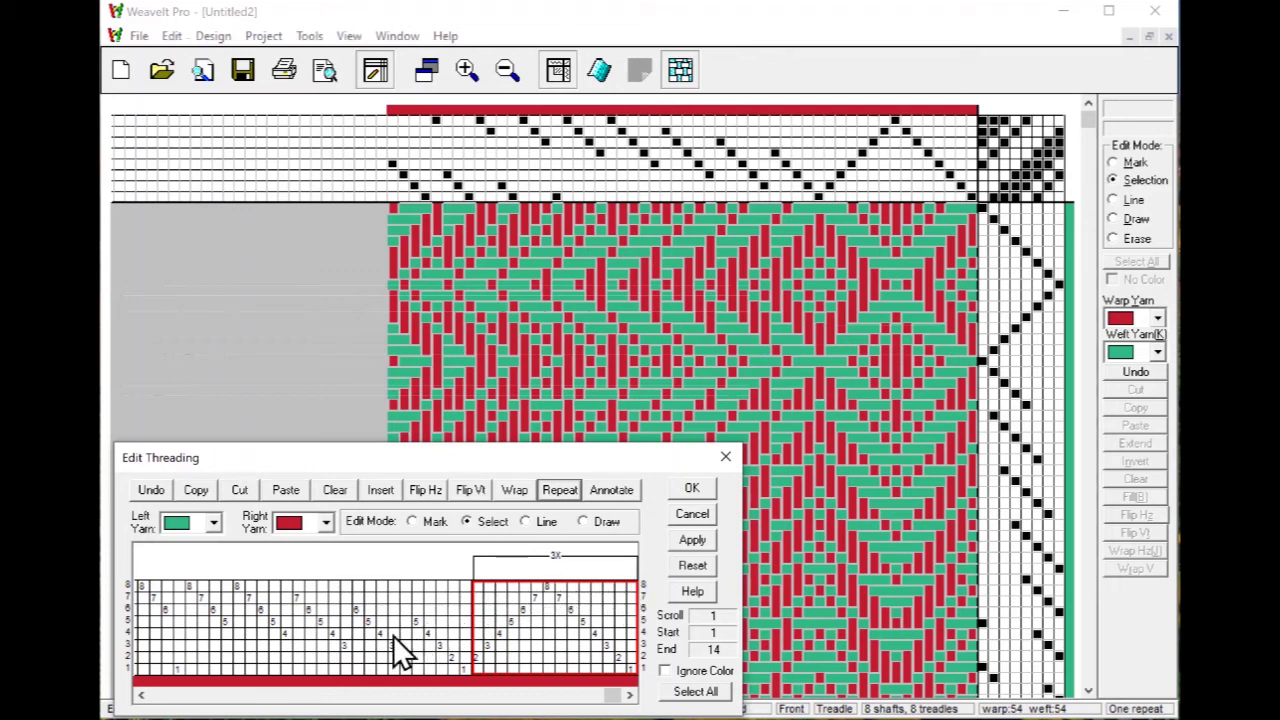
Step: Apply the 3X threading repeat to the draft and set the left yarn to yellow
left_click(693, 540)
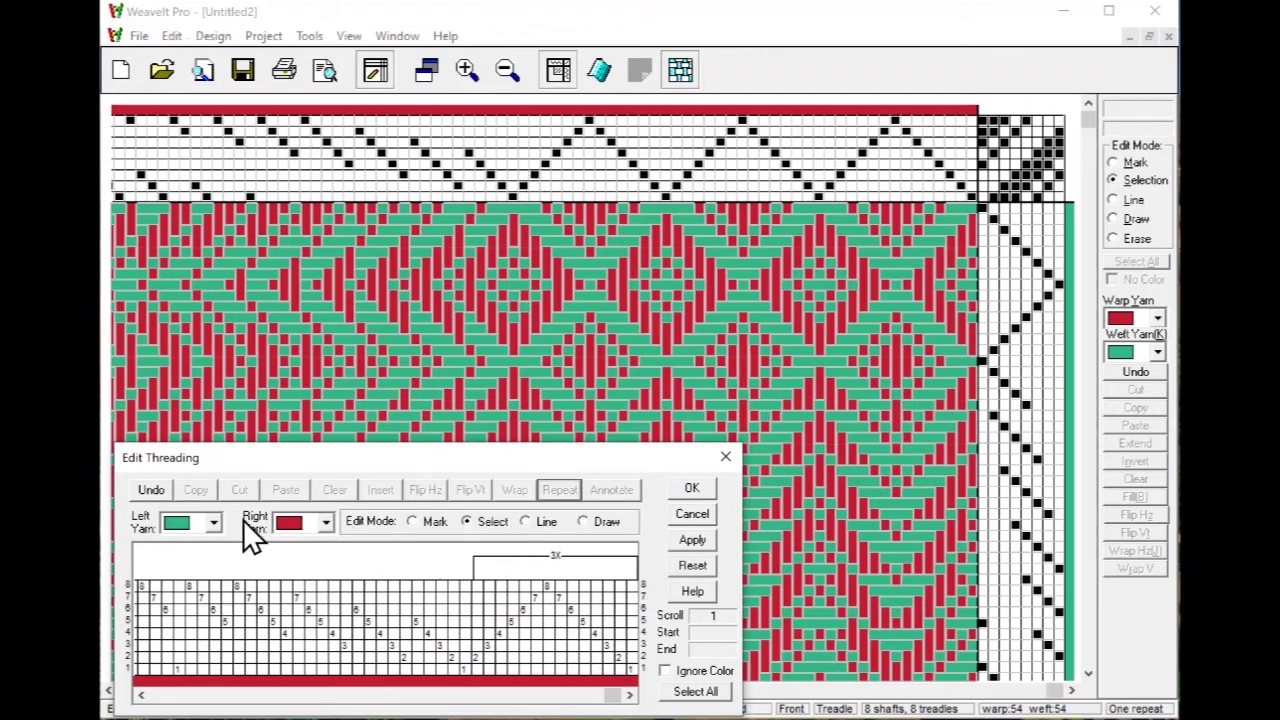
left_click(214, 524)
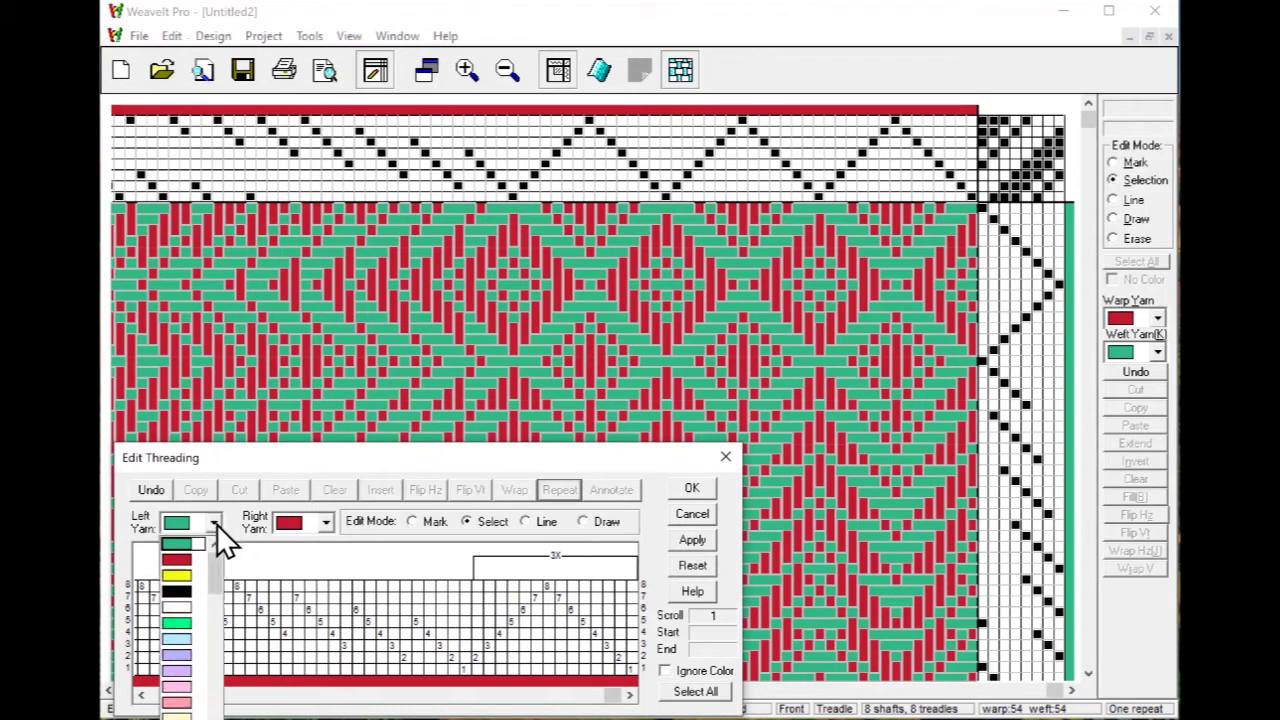
left_click(177, 578)
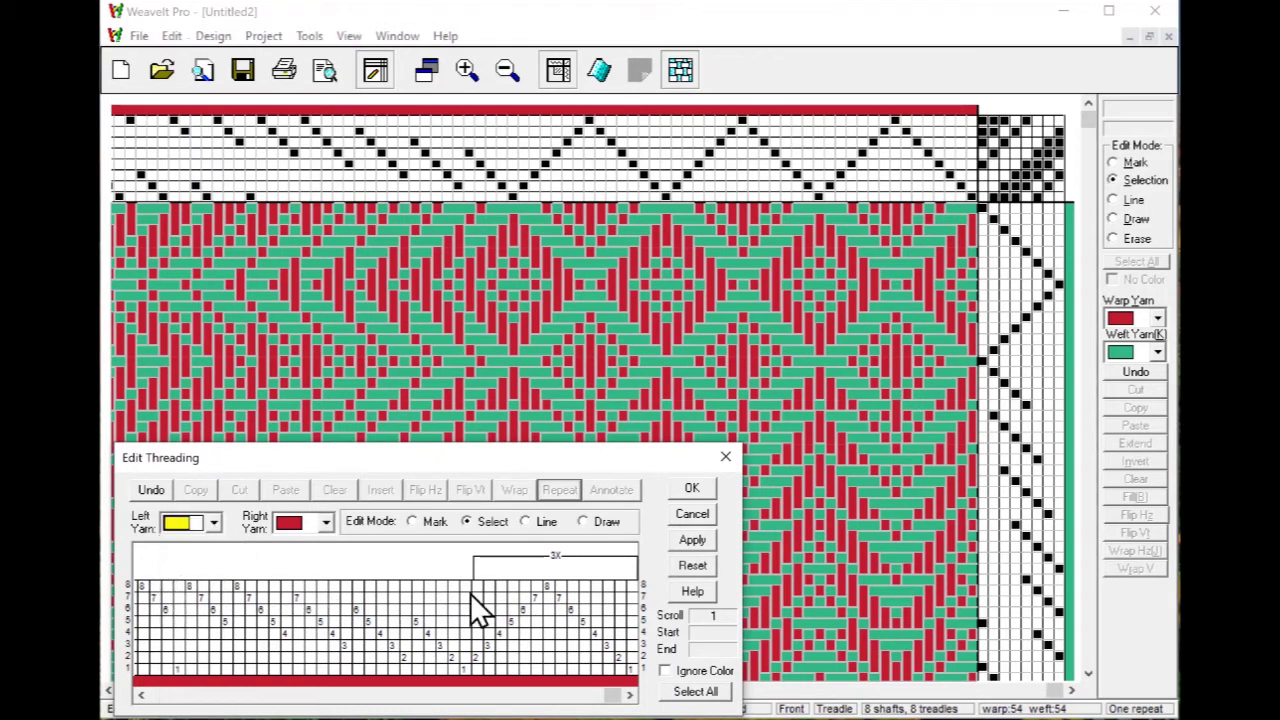
left_click(547, 585)
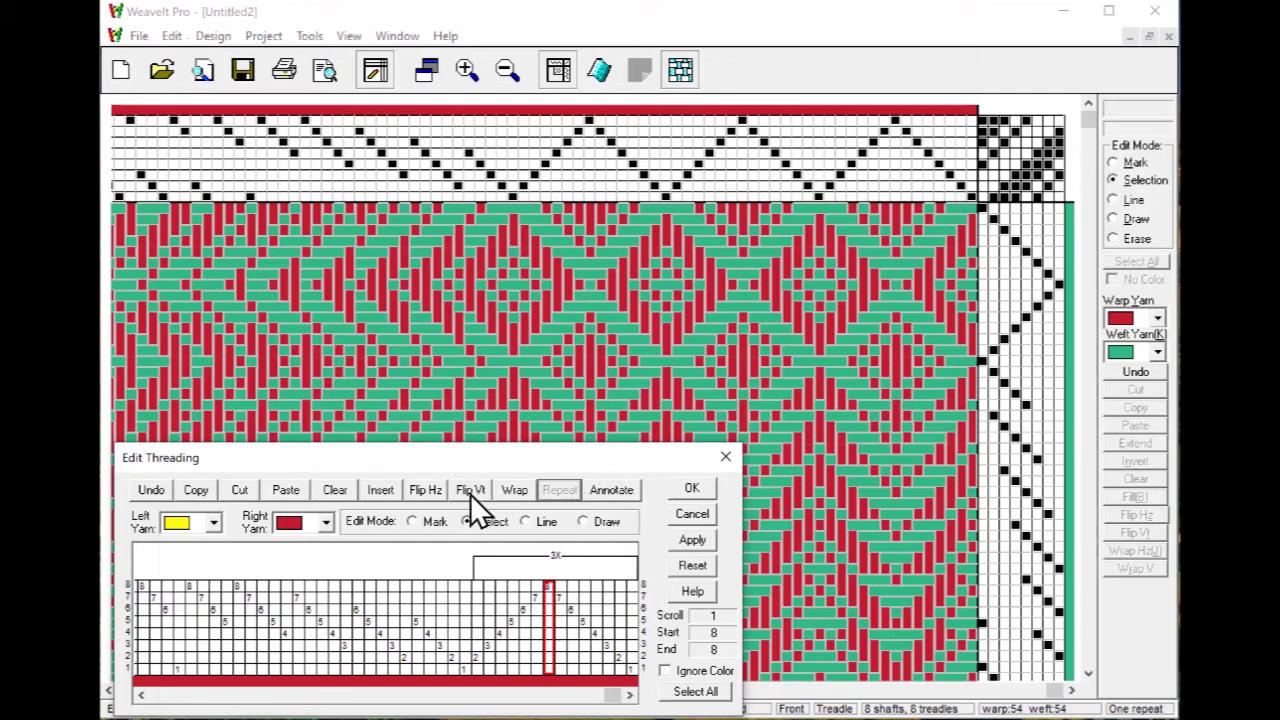
Step: In Mark mode, colour a short run of warp threads yellow along the colour bar
left_click(411, 521)
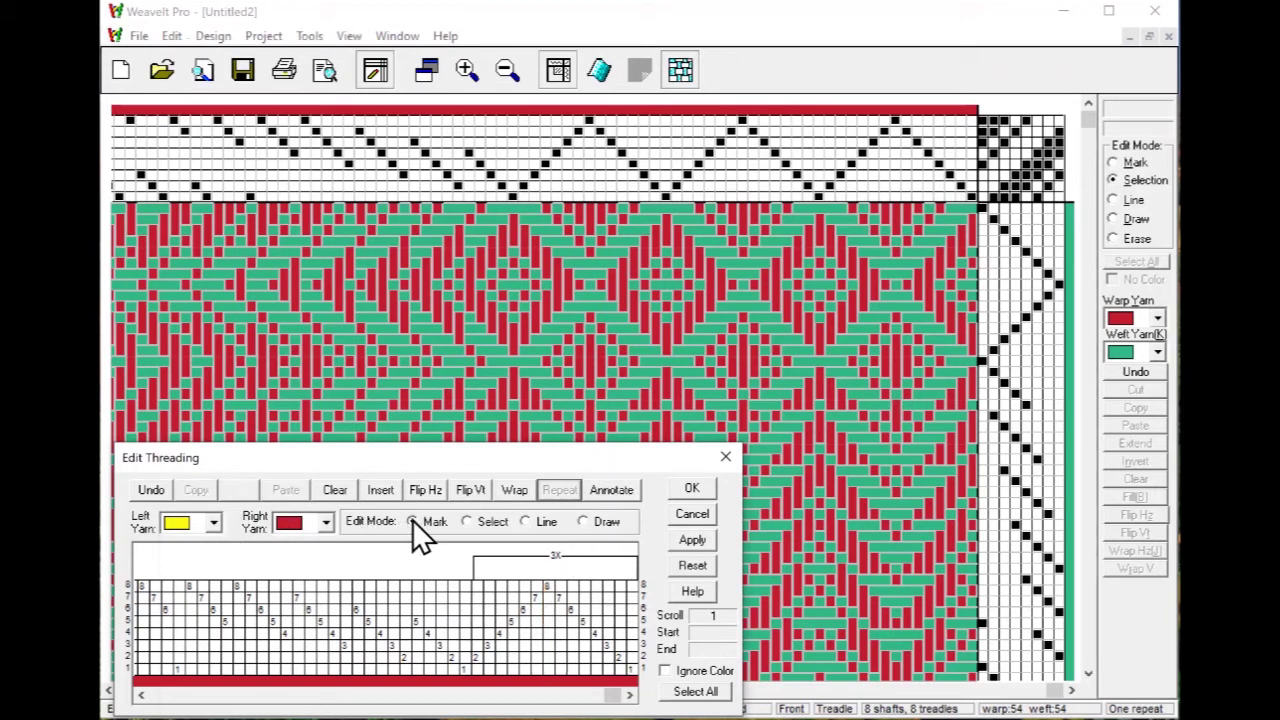
left_click(548, 681)
mouse_move(538, 681)
left_mouse_down()
mouse_move(574, 681)
mouse_move(540, 683)
mouse_move(563, 682)
left_mouse_up()
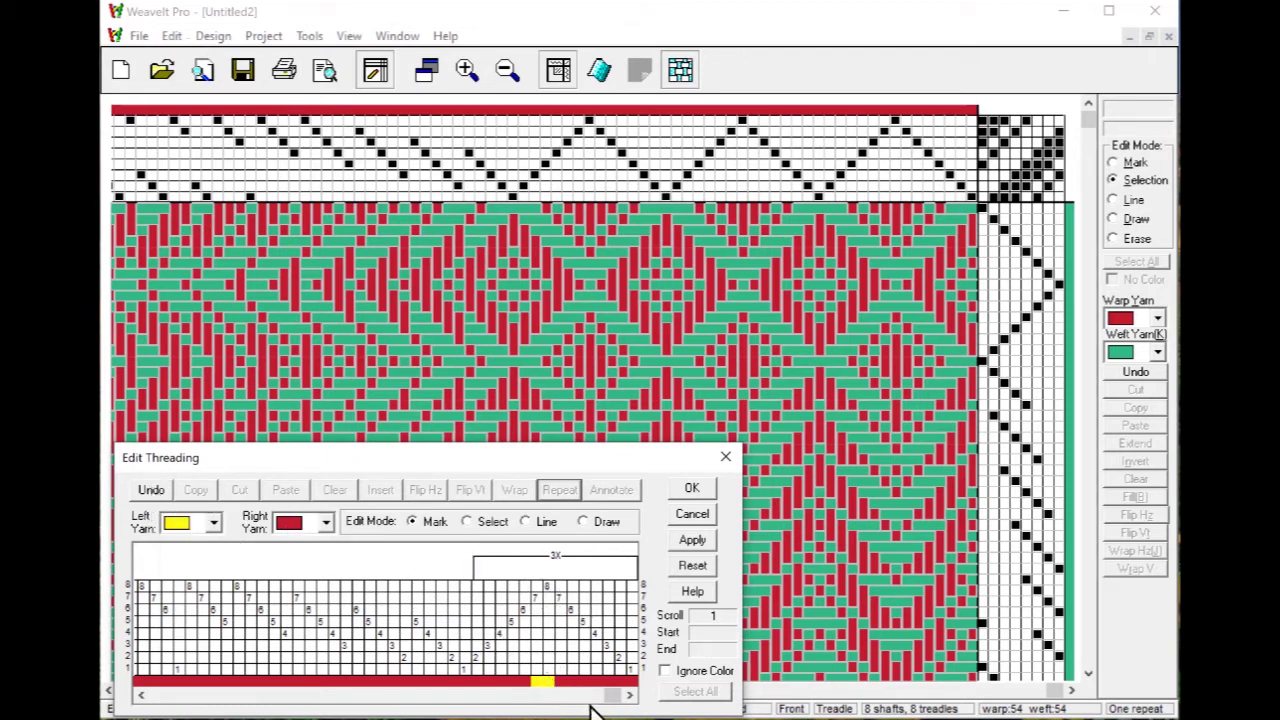
left_click(563, 684)
left_click(561, 683)
Step: Apply the yellow accent threads to the draft and move the editor to inspect the stripes
left_click(682, 540)
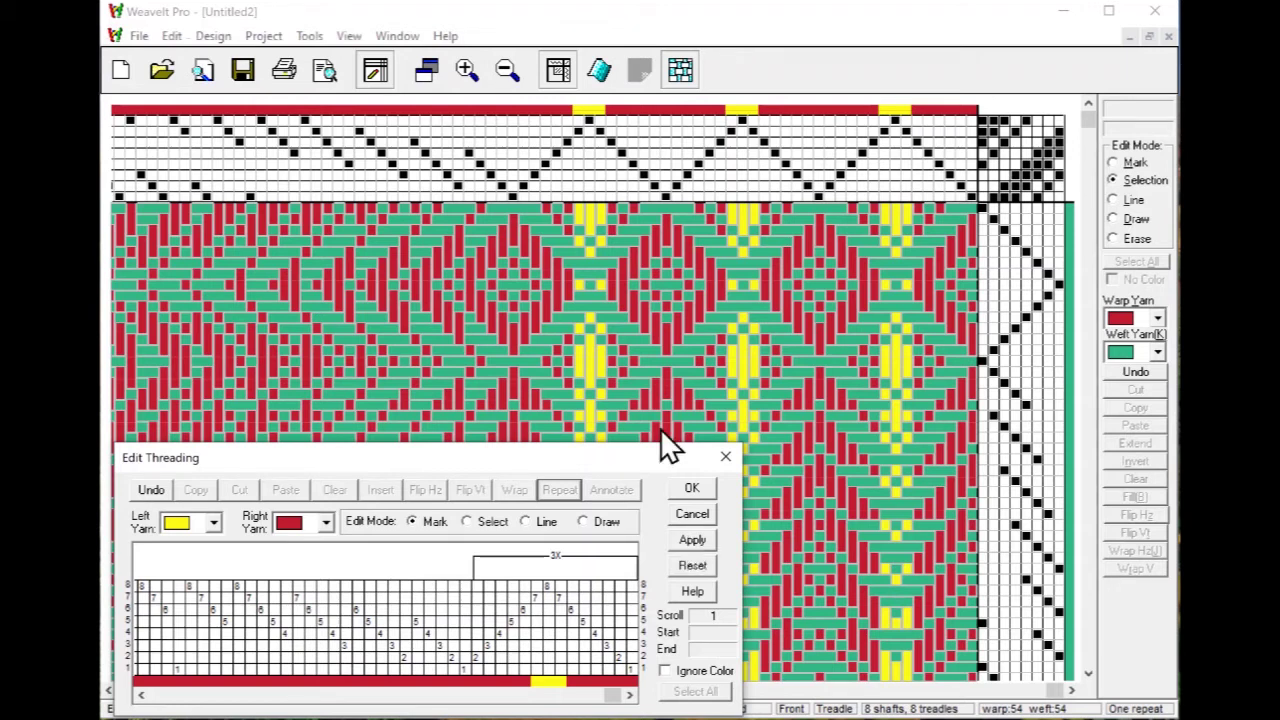
left_click_drag(435, 447, 162, 270)
left_click_drag(318, 288, 529, 448)
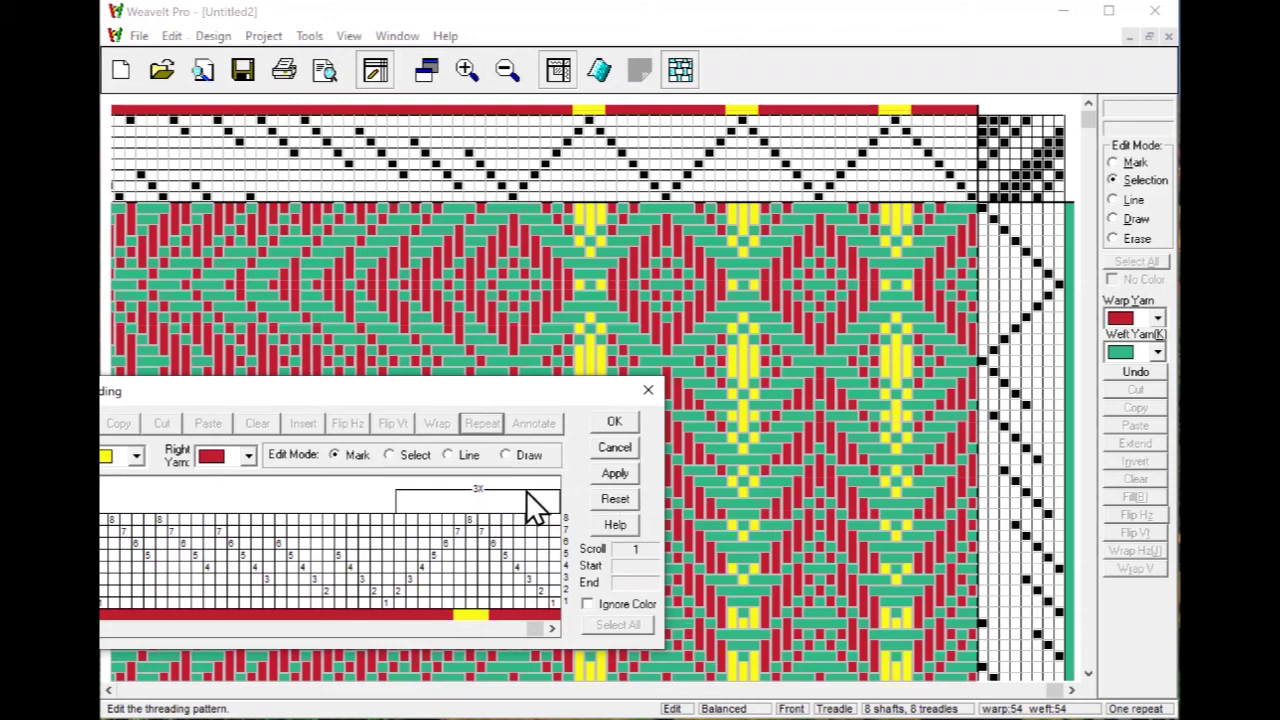
Step: Undo the mistaken threading mark and the last warp colour change
left_click(399, 518)
key("ctrl+z")
left_click_drag(168, 388, 240, 388)
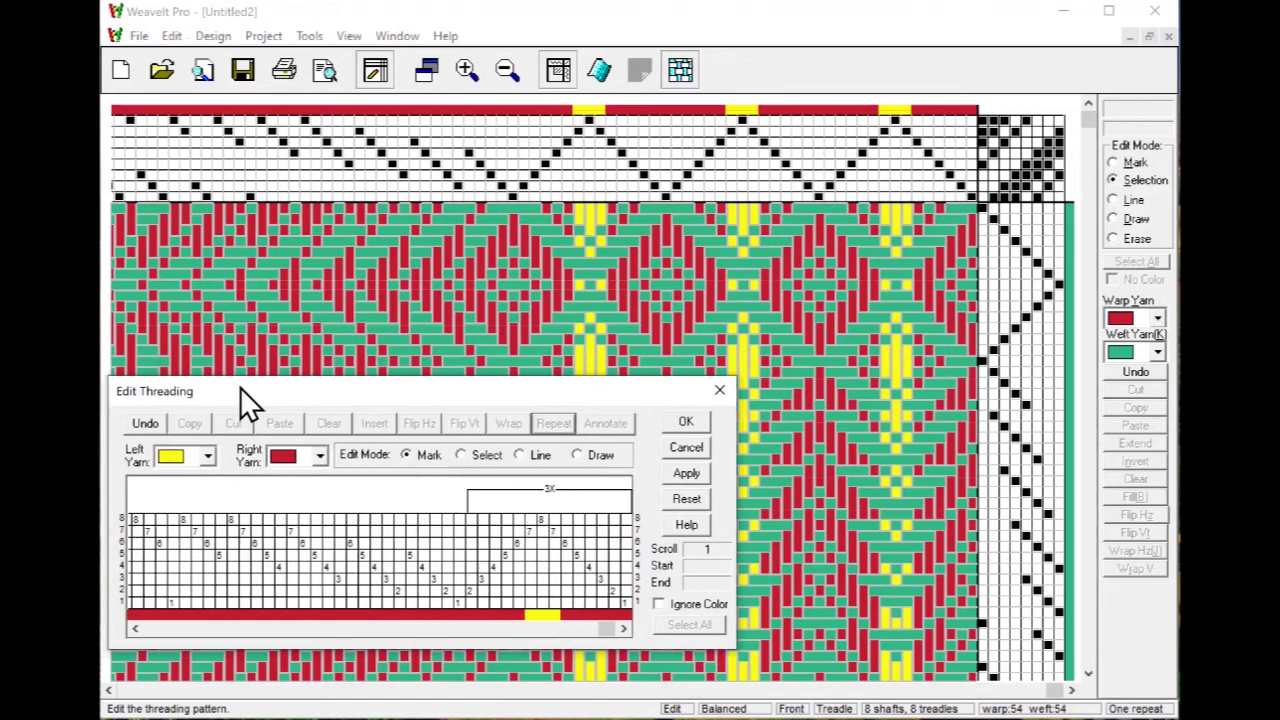
left_click(140, 424)
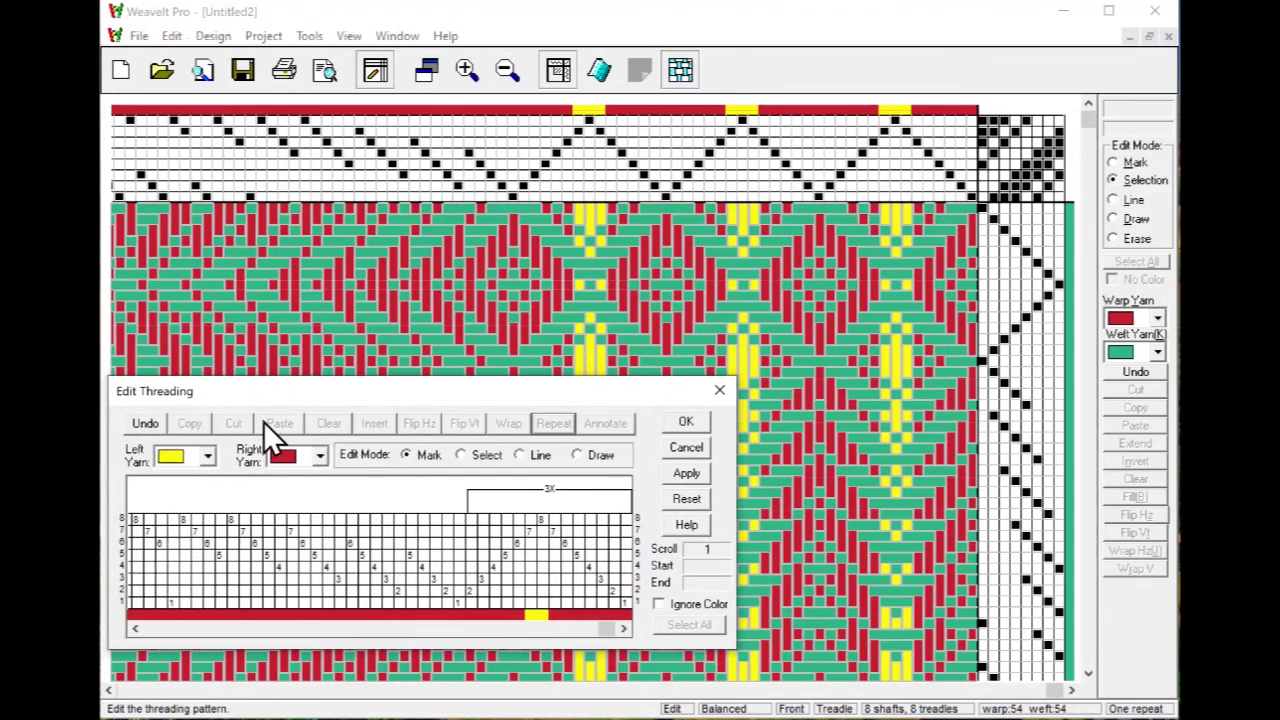
Step: Repeat the right-hand threading section 2X and apply it to the draft
left_click(466, 454)
left_click_drag(475, 550, 632, 547)
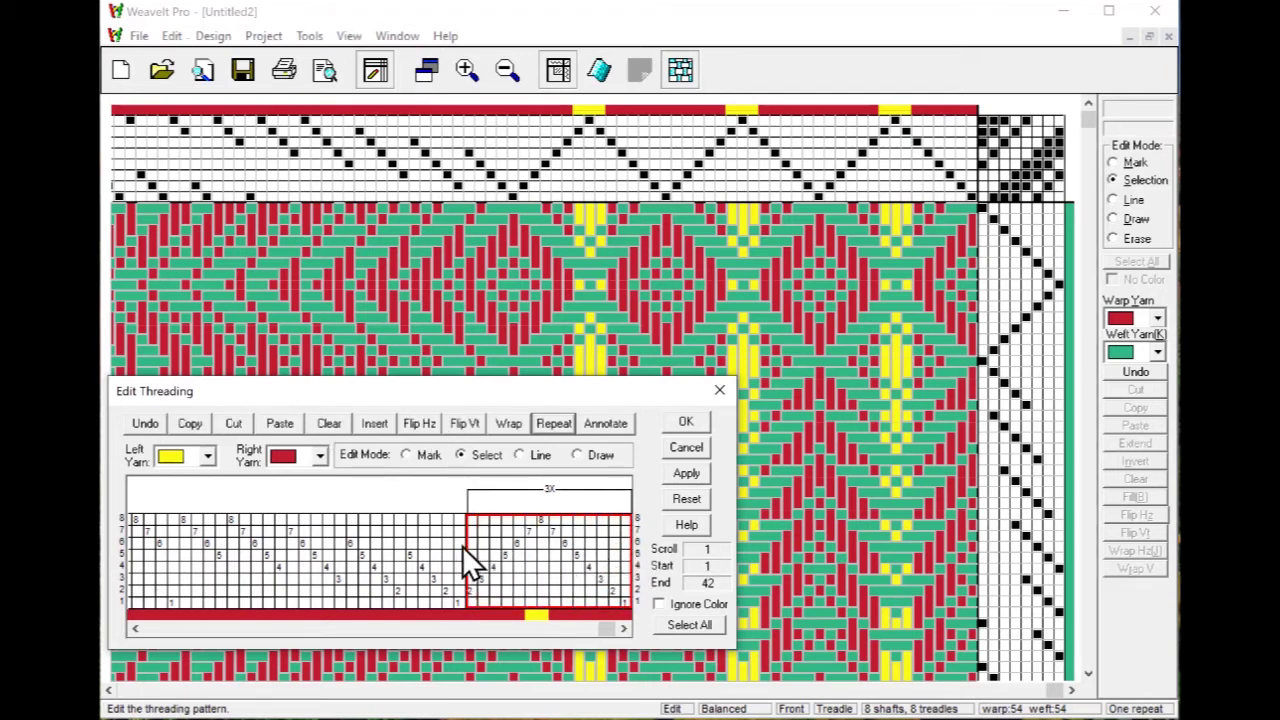
left_click(551, 424)
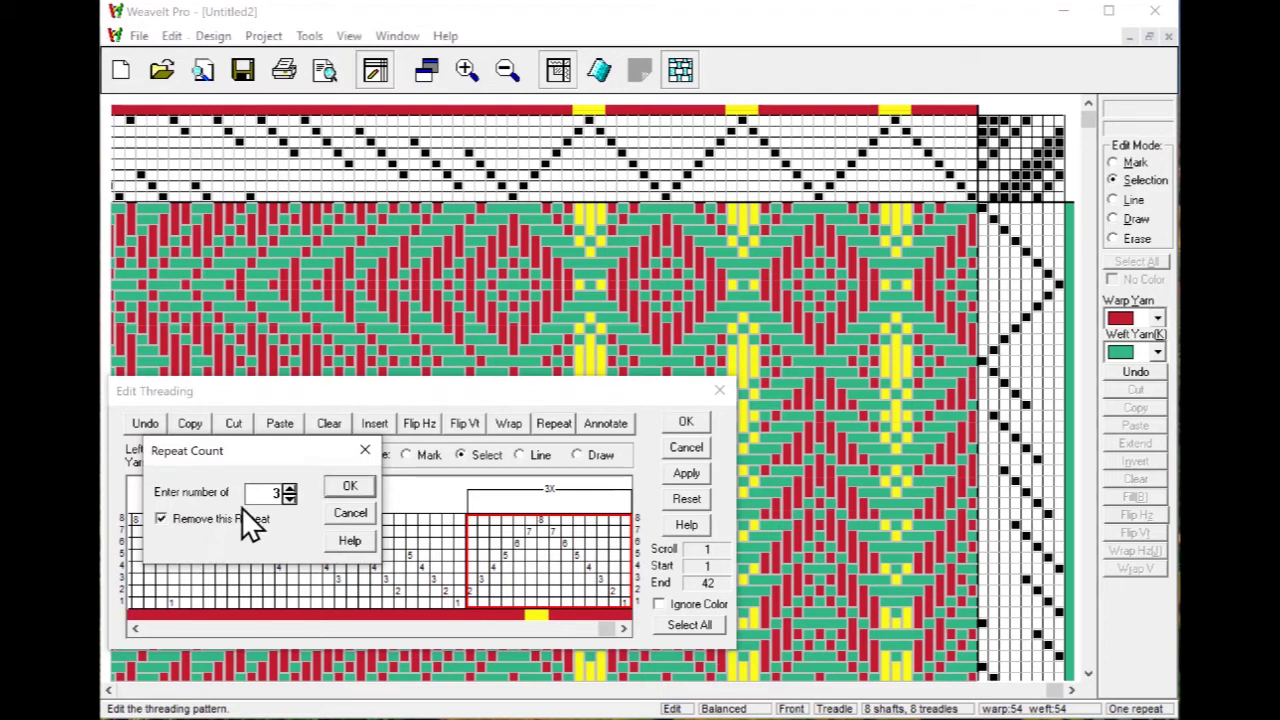
left_click(340, 486)
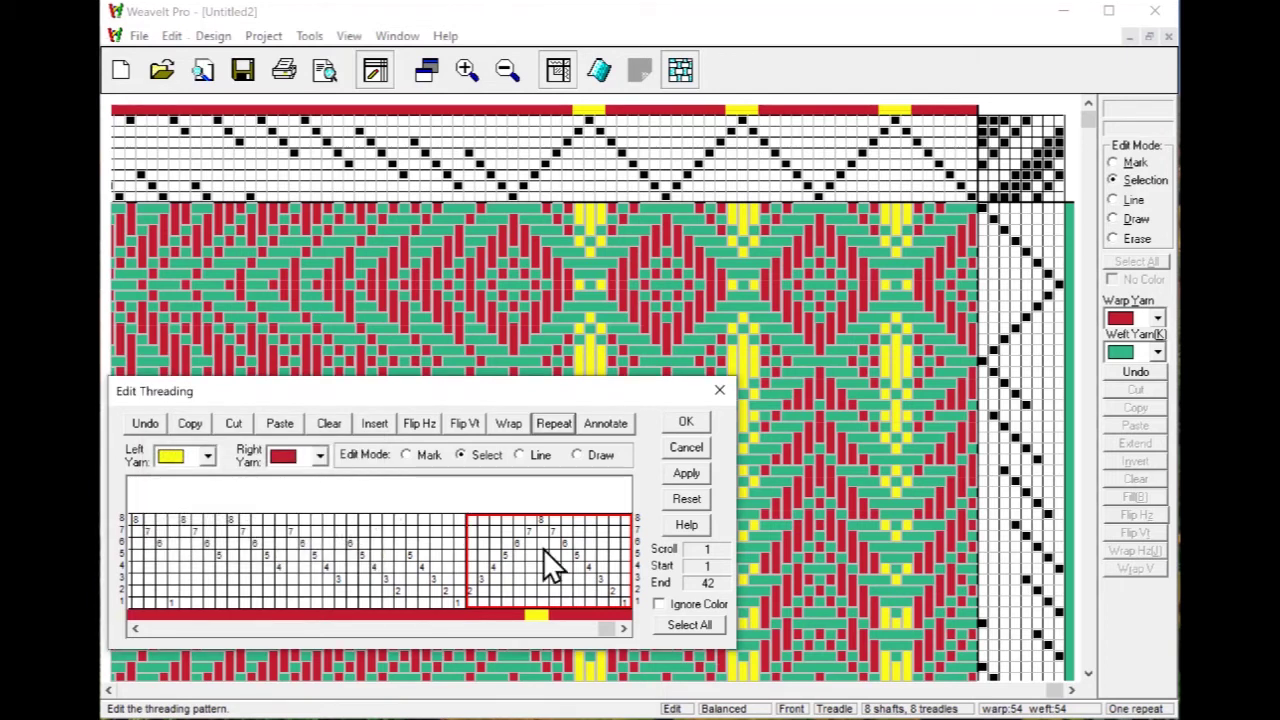
left_click(555, 423)
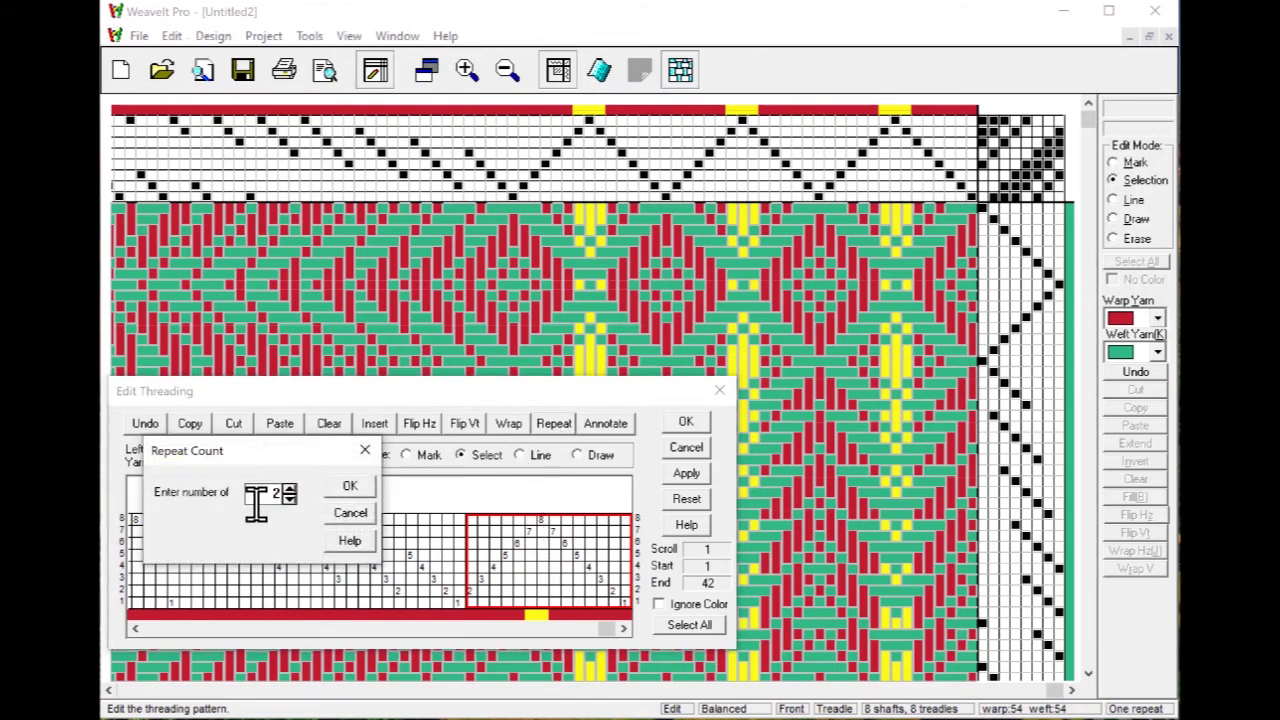
left_click(351, 487)
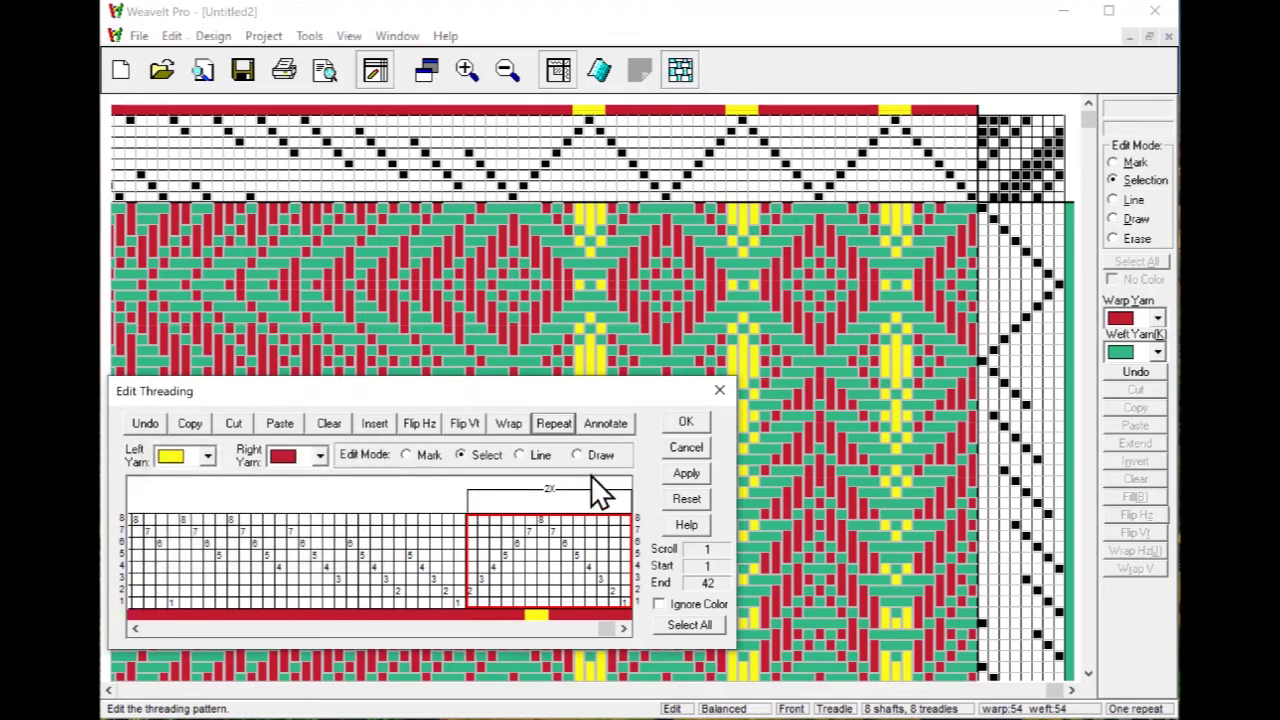
left_click(687, 468)
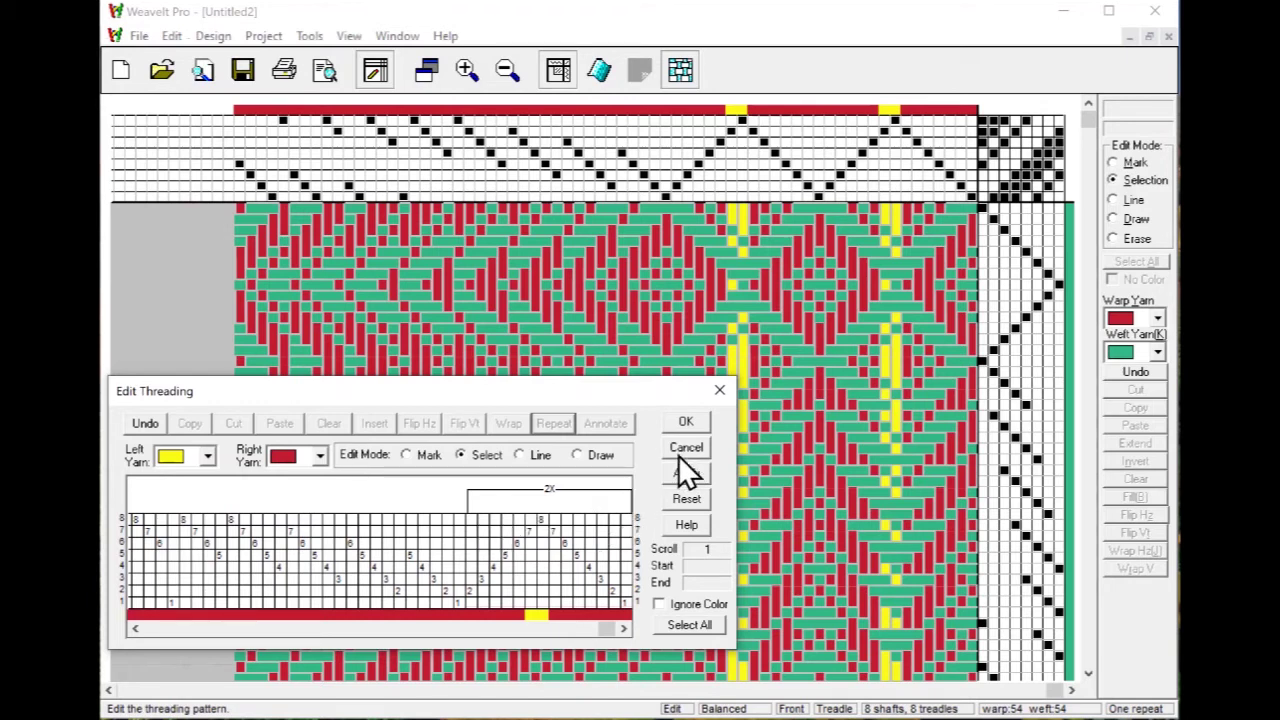
Step: Discard the threading changes and reopen Edit Threading, moving it lower
left_click(687, 452)
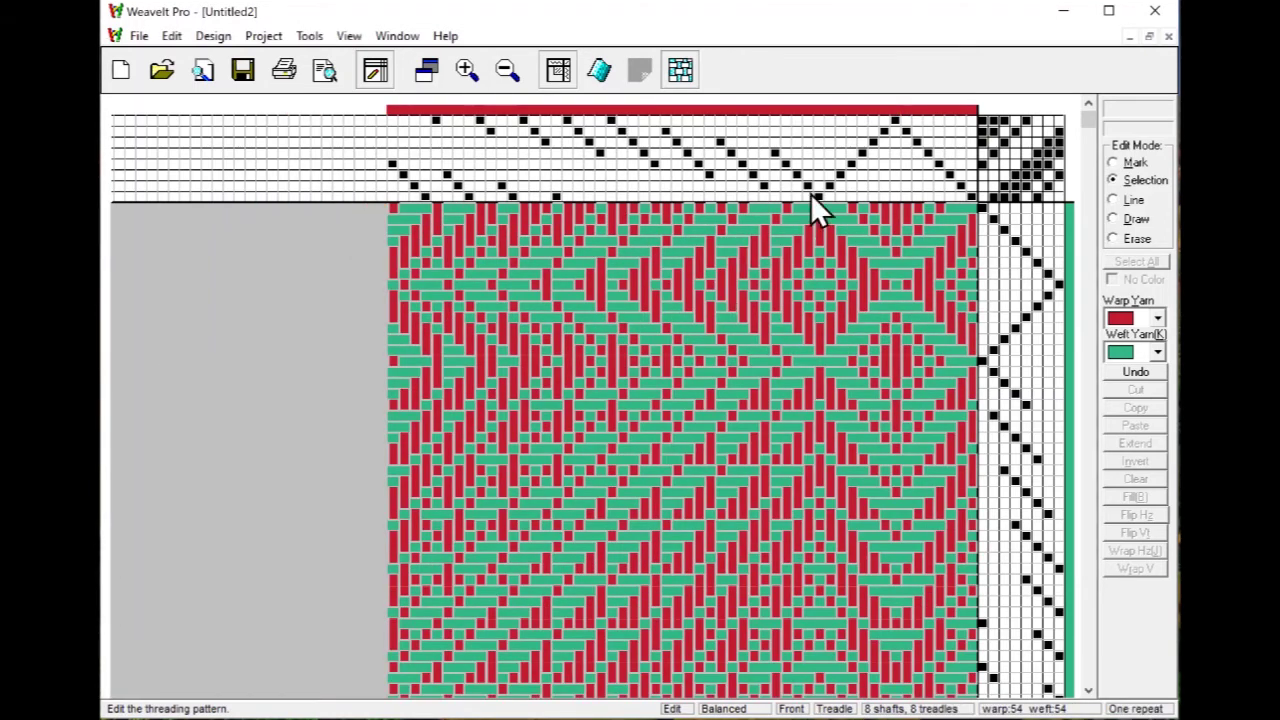
left_click(172, 36)
left_click(207, 135)
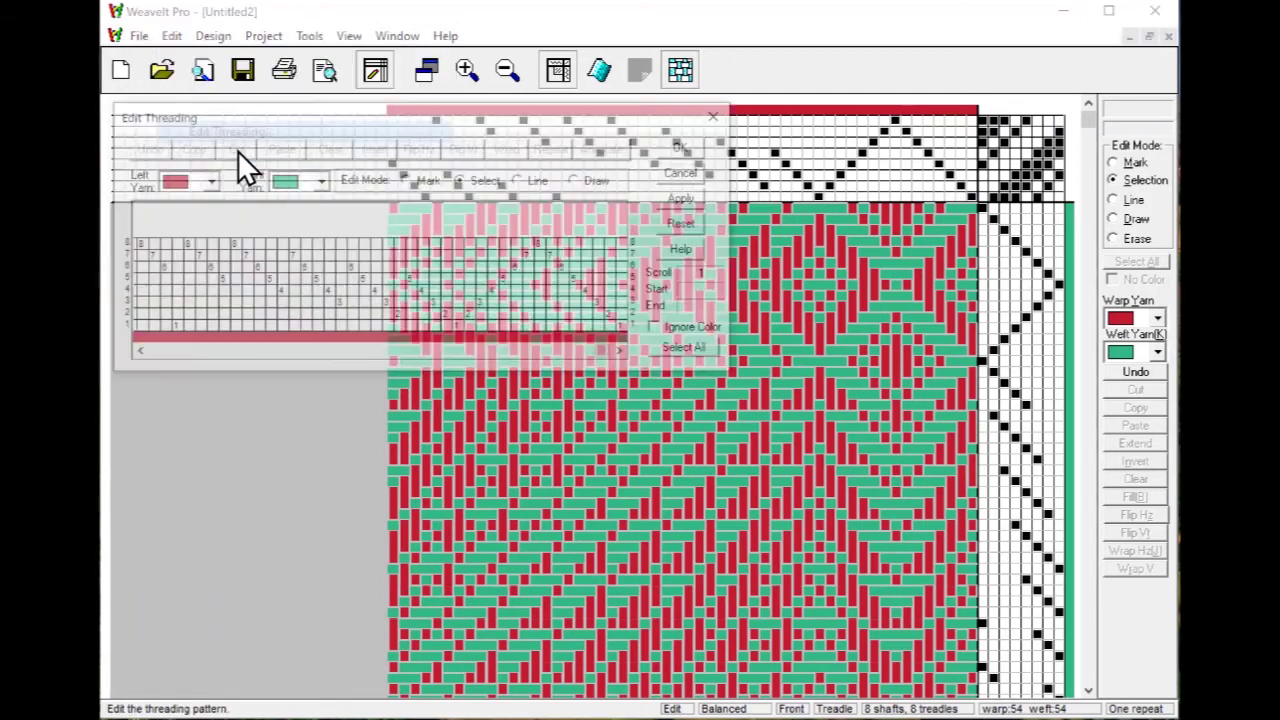
left_click_drag(362, 120, 374, 436)
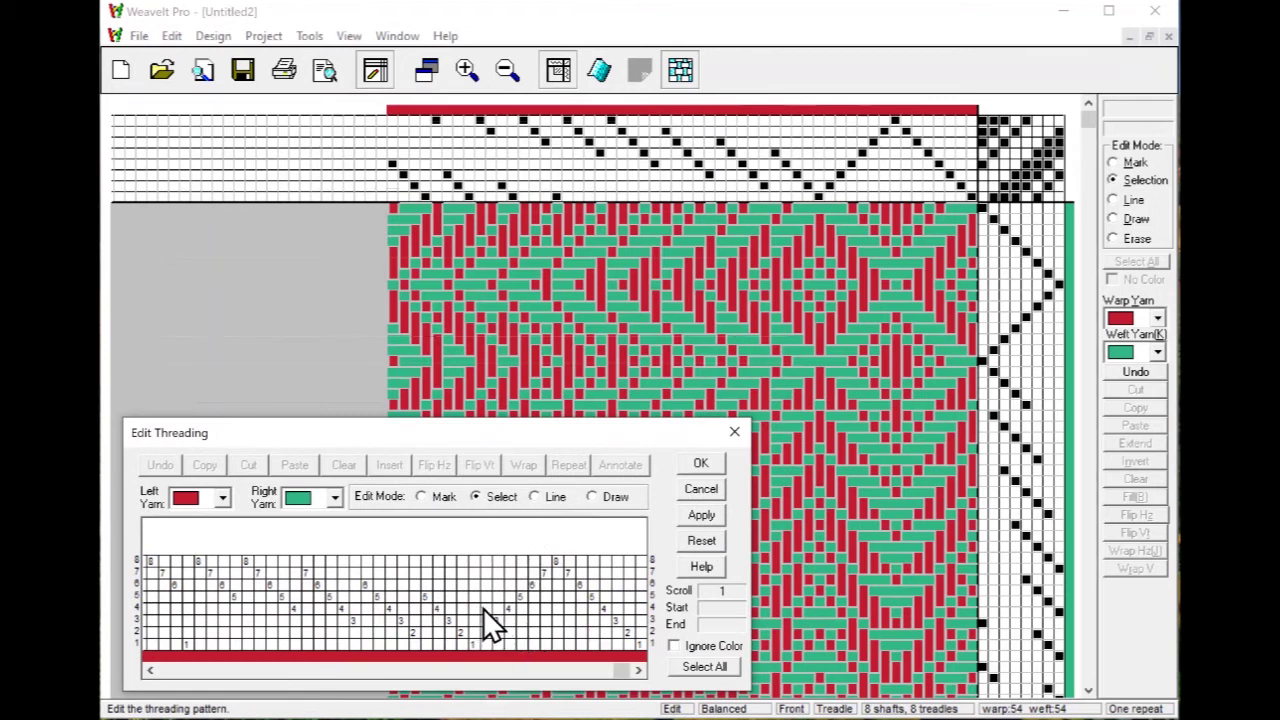
Step: Repeat the final 14 threading ends 2X and pick yellow as the marking yarn
left_click_drag(483, 608, 647, 602)
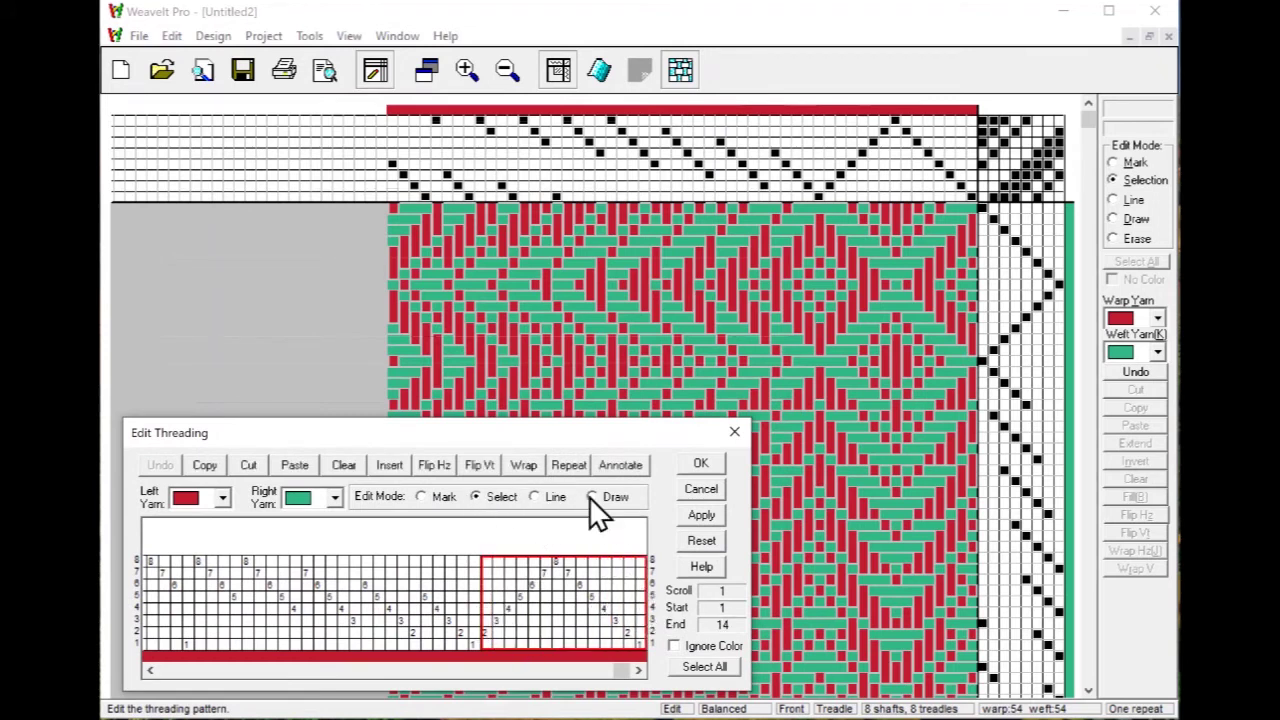
left_click(567, 470)
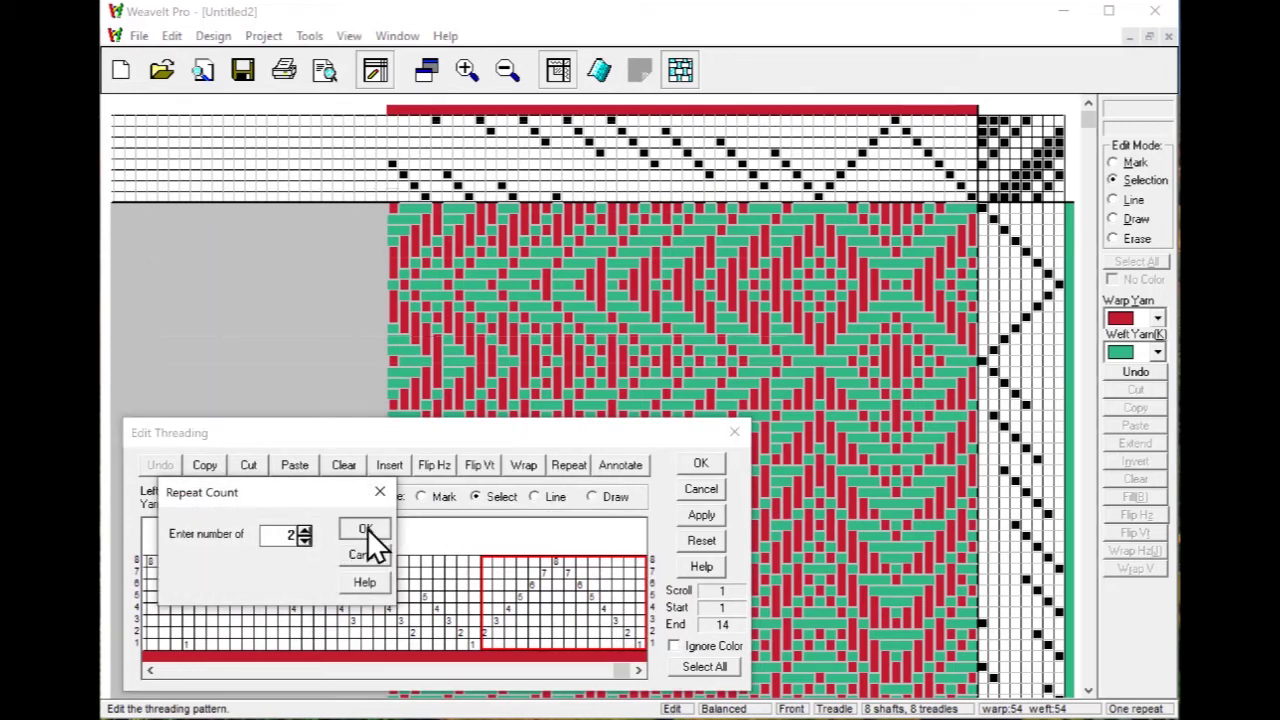
left_click(367, 528)
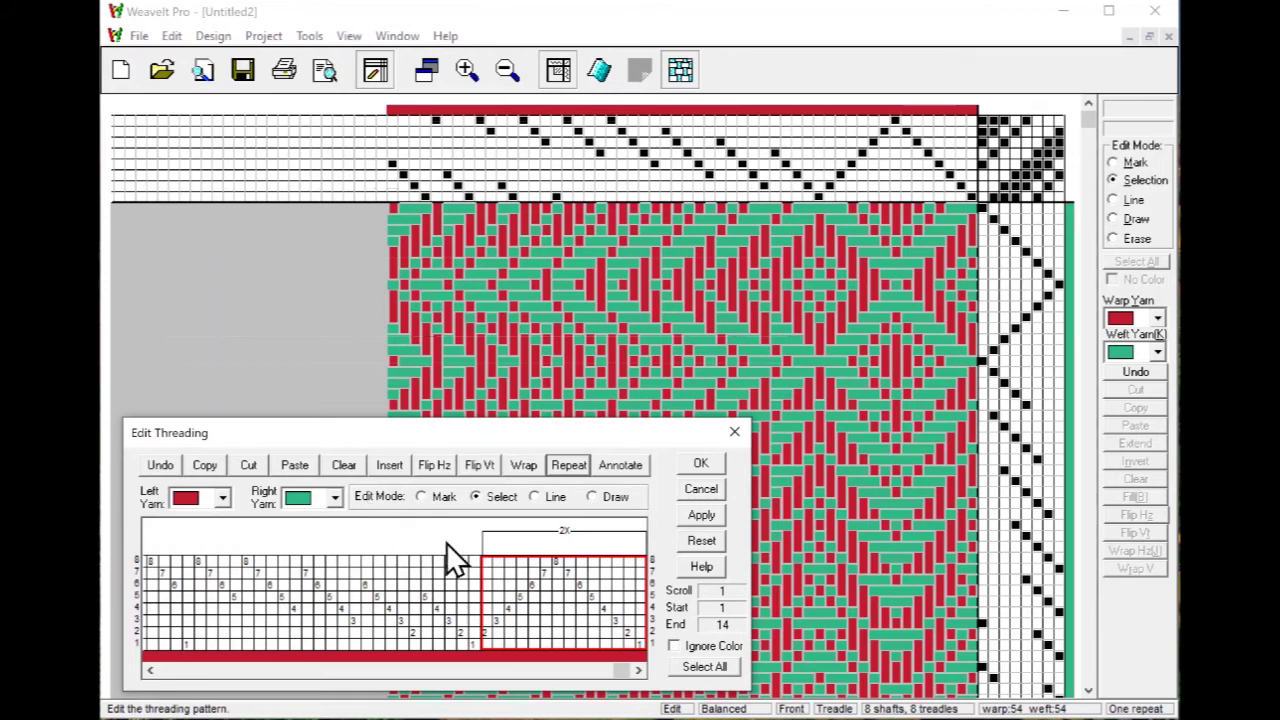
left_click(421, 496)
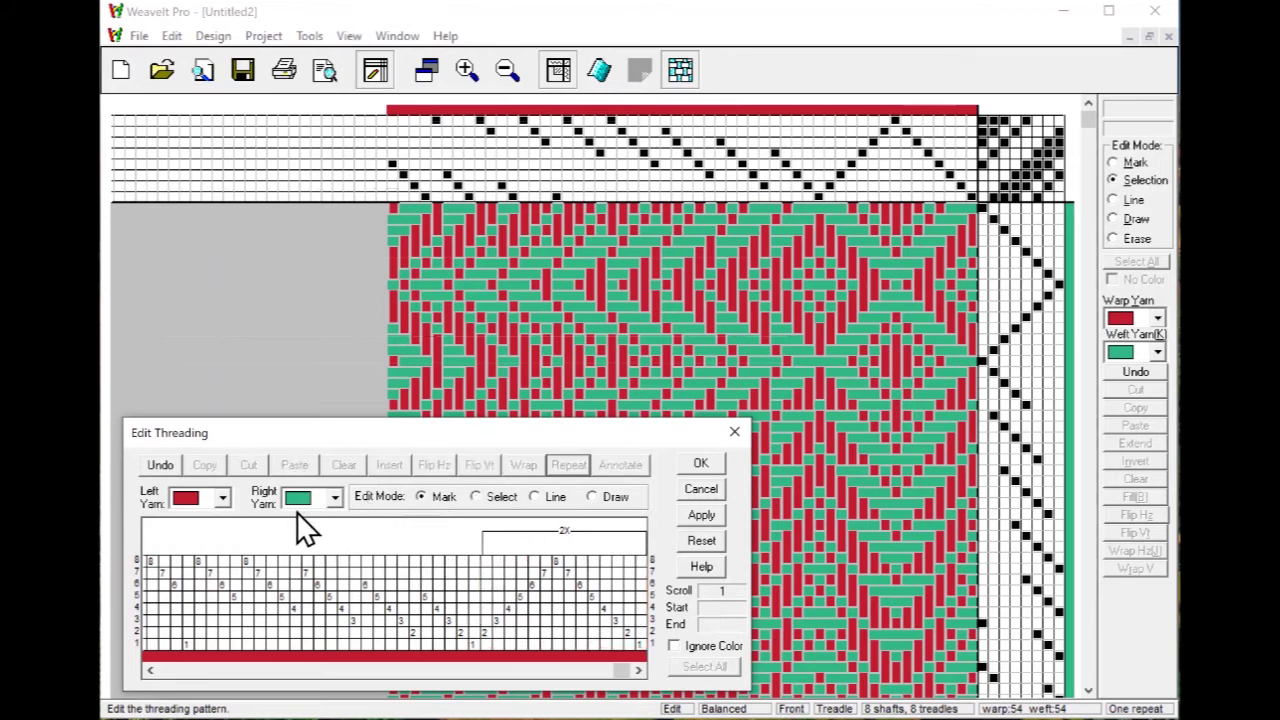
left_click(225, 500)
left_click(196, 554)
Step: Apply the threading and mark a light blue warp thread inside the yellow stripes
left_click(700, 466)
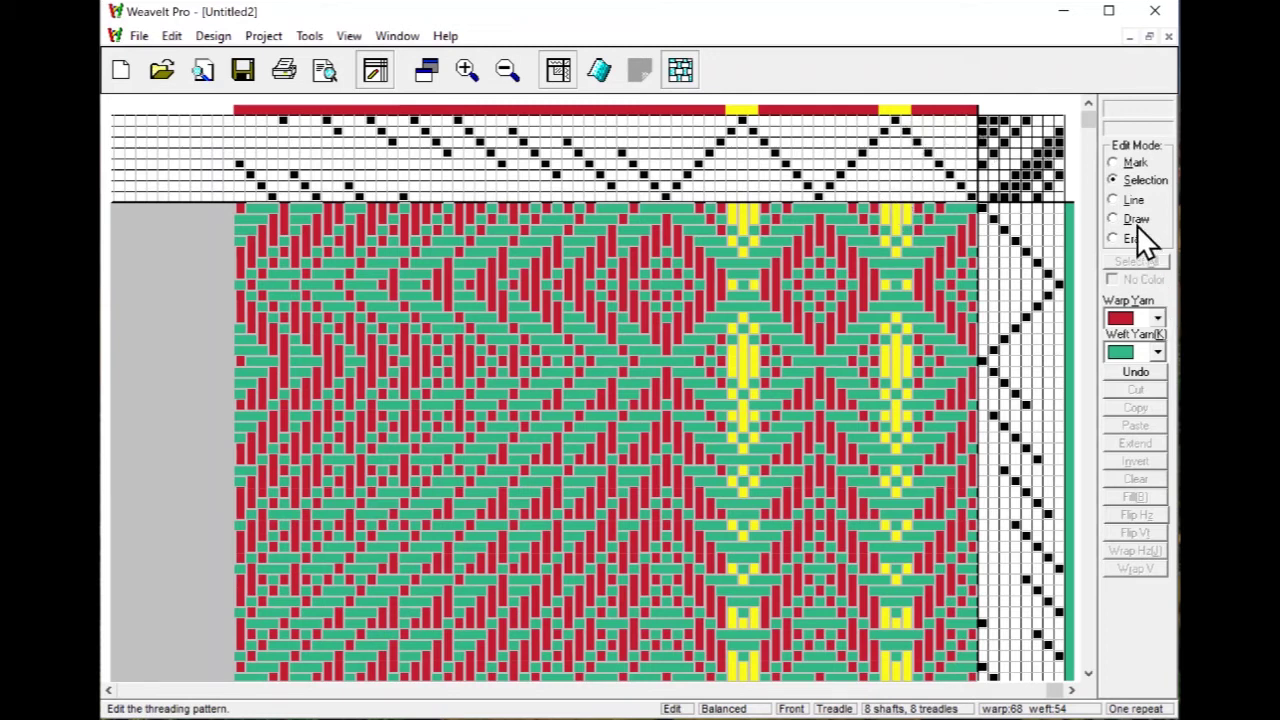
left_click(1157, 317)
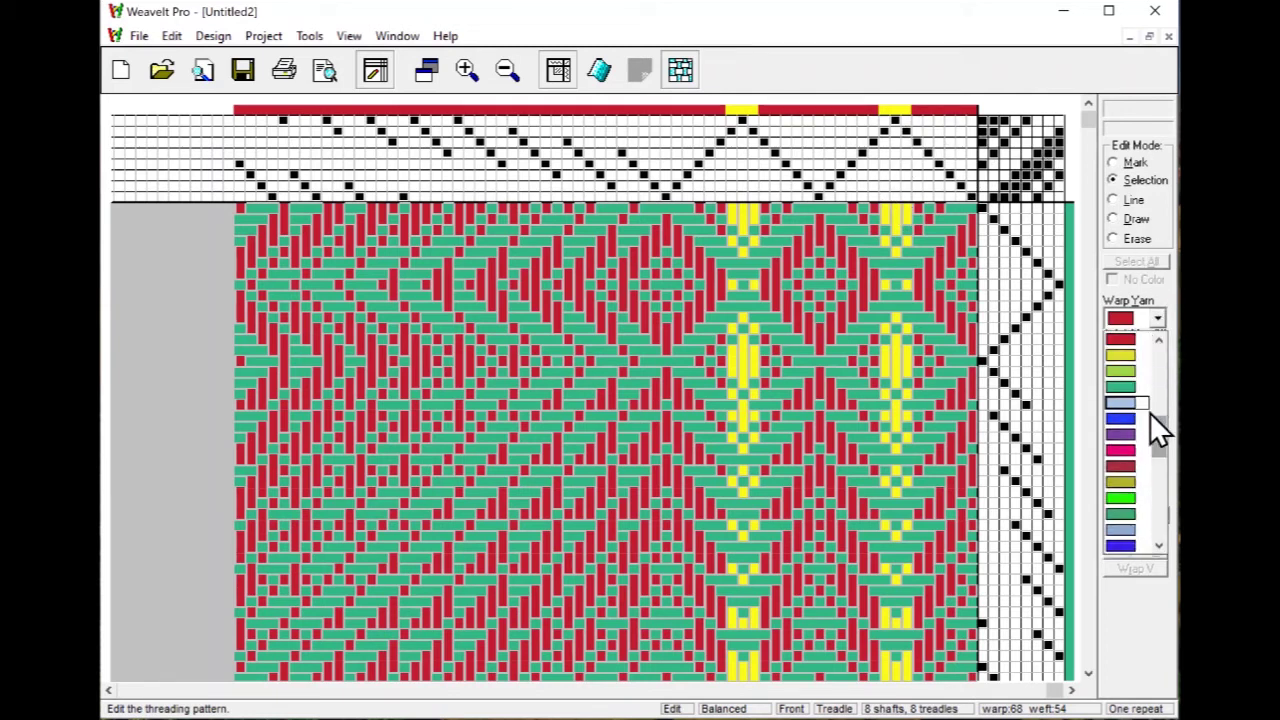
left_click_drag(1163, 437, 1163, 468)
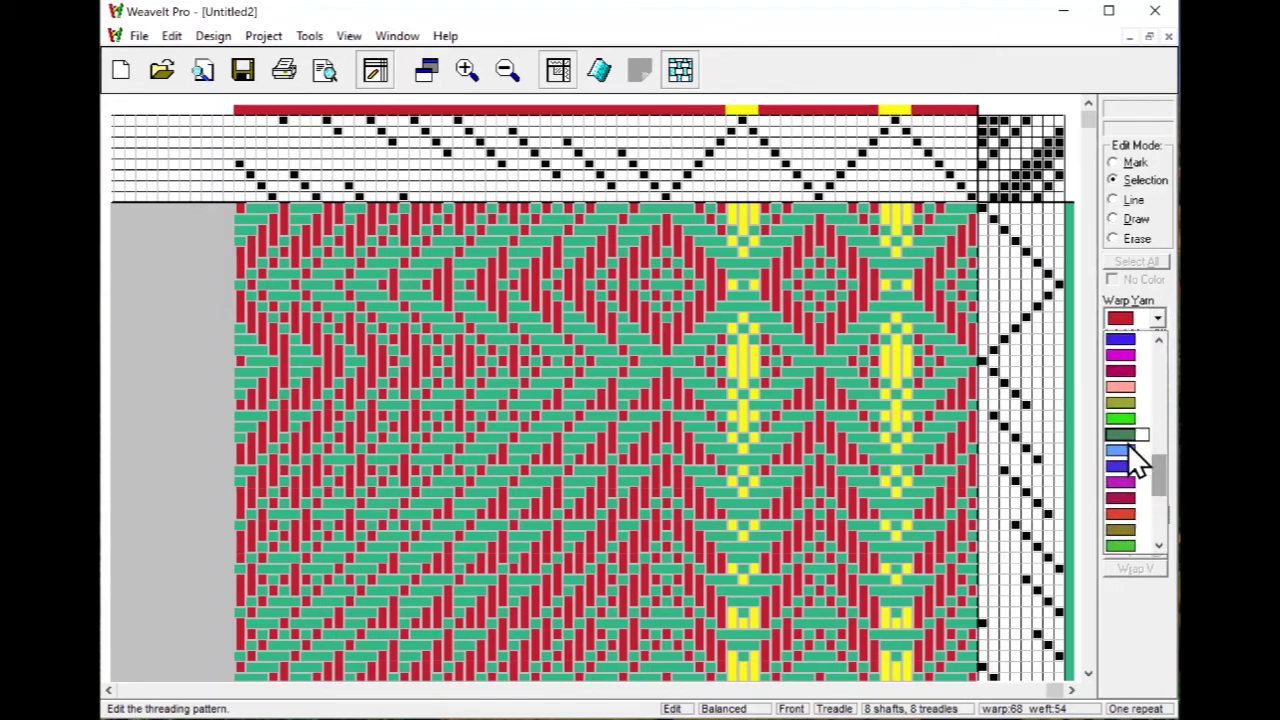
left_click(1130, 449)
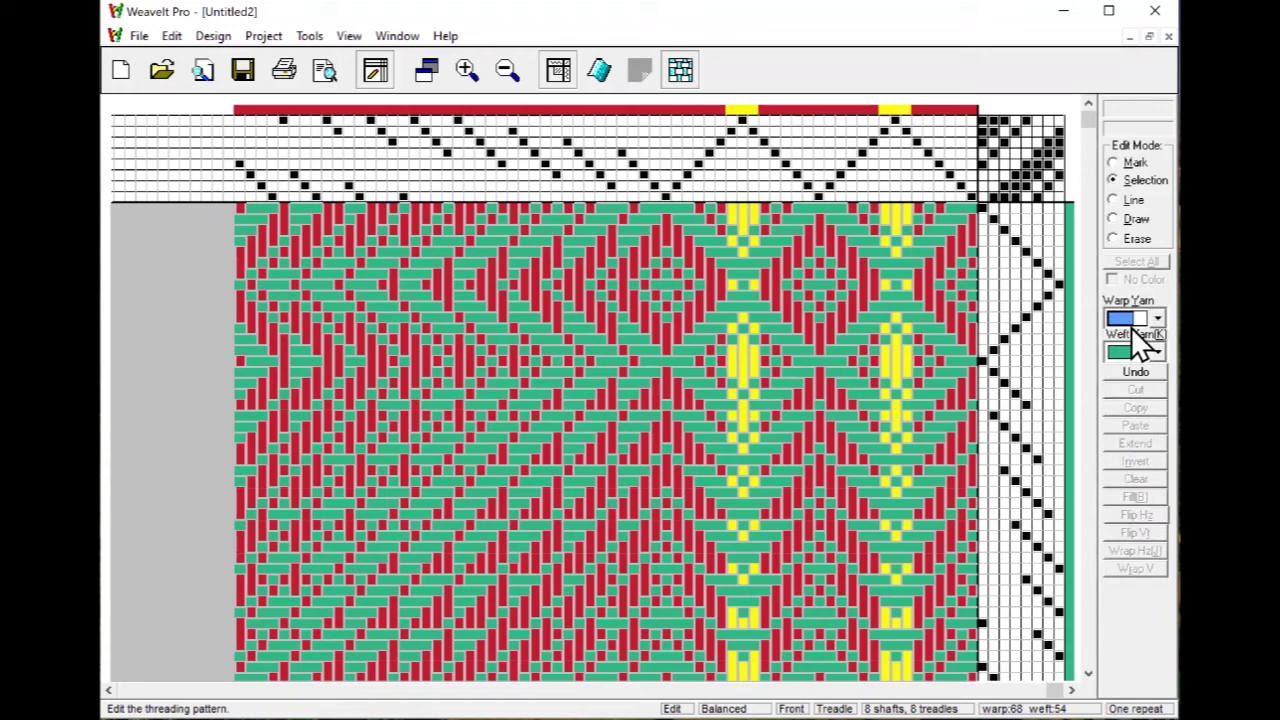
left_click(1132, 162)
left_click(894, 110)
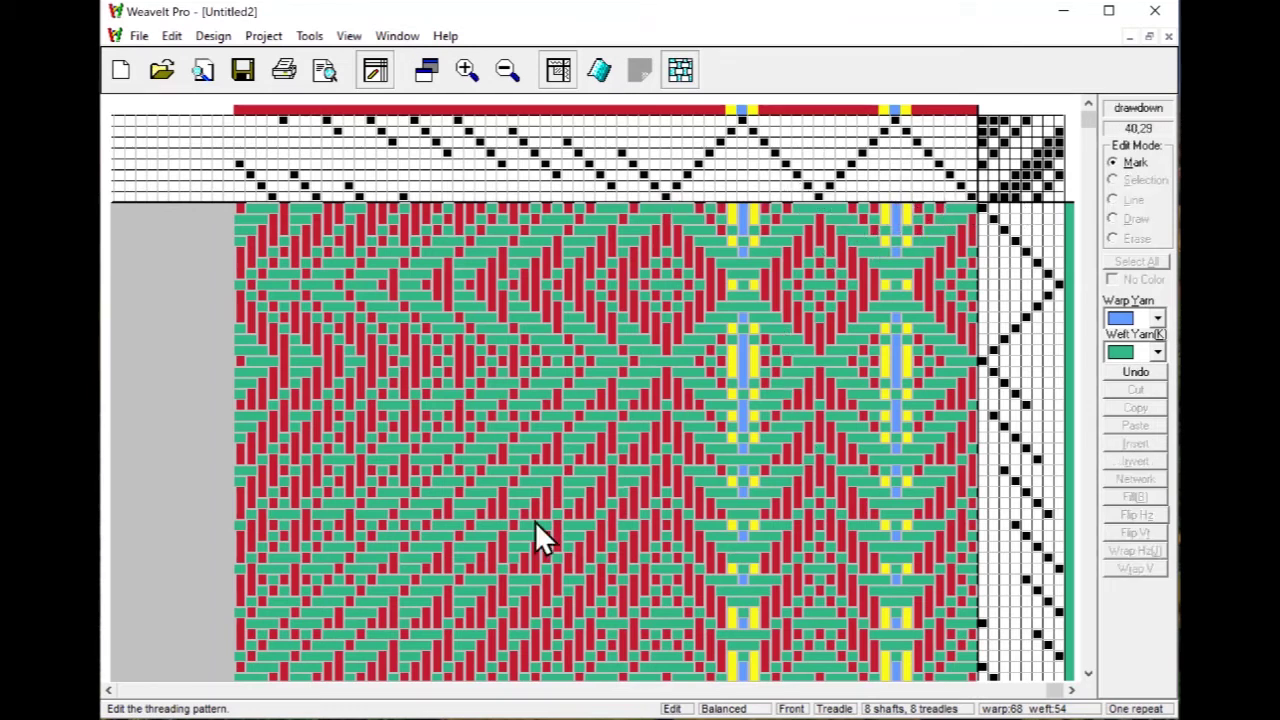
Step: Recolour the light blue accent warp threads pink
left_click(1157, 318)
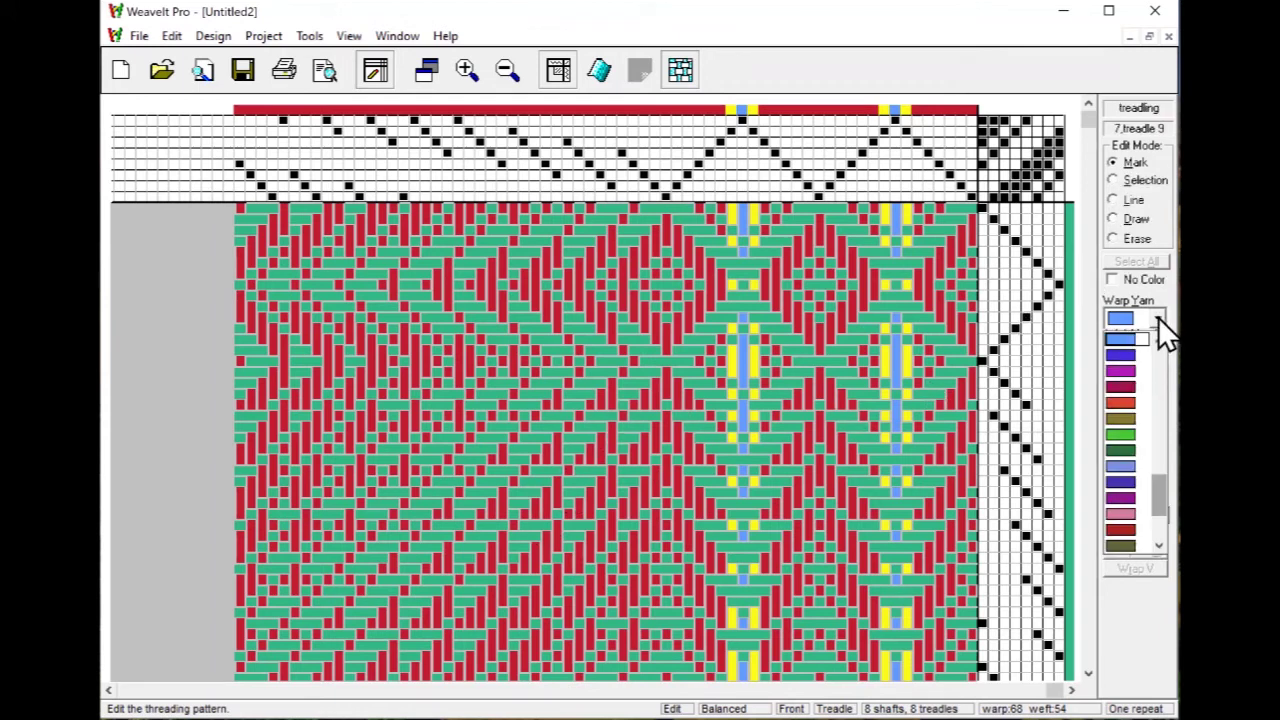
left_click(1131, 511)
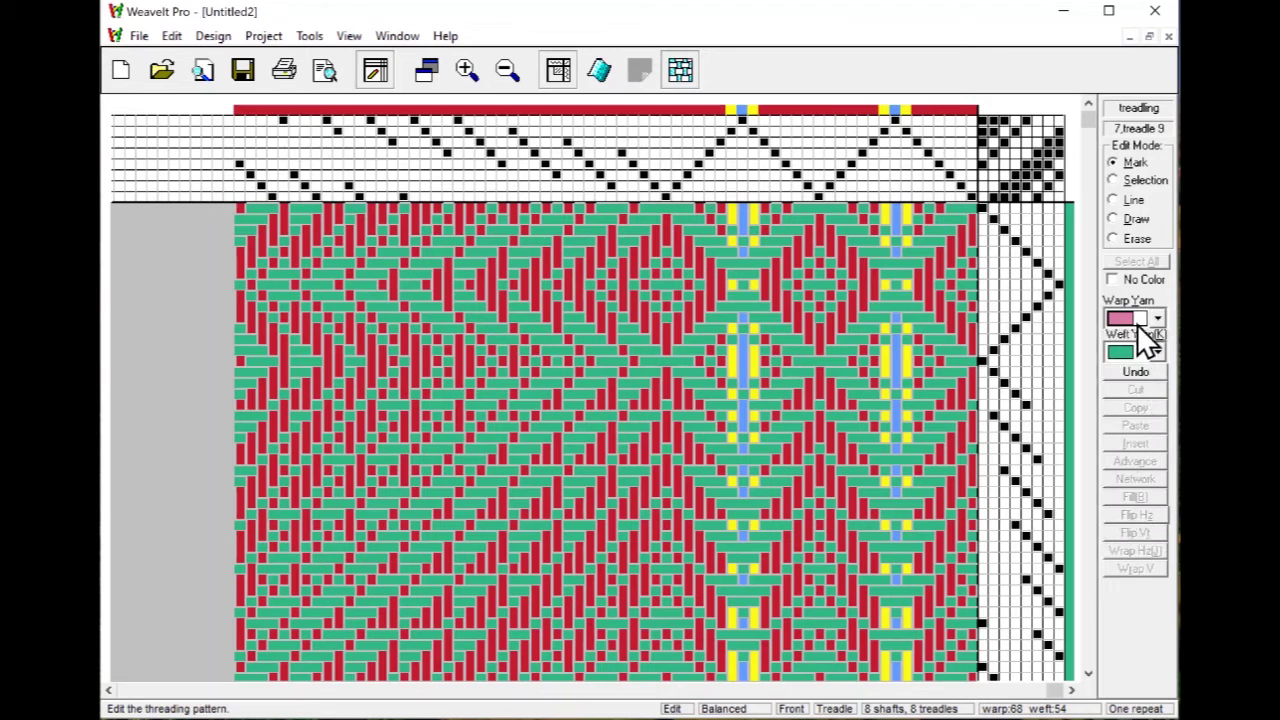
left_click(742, 108)
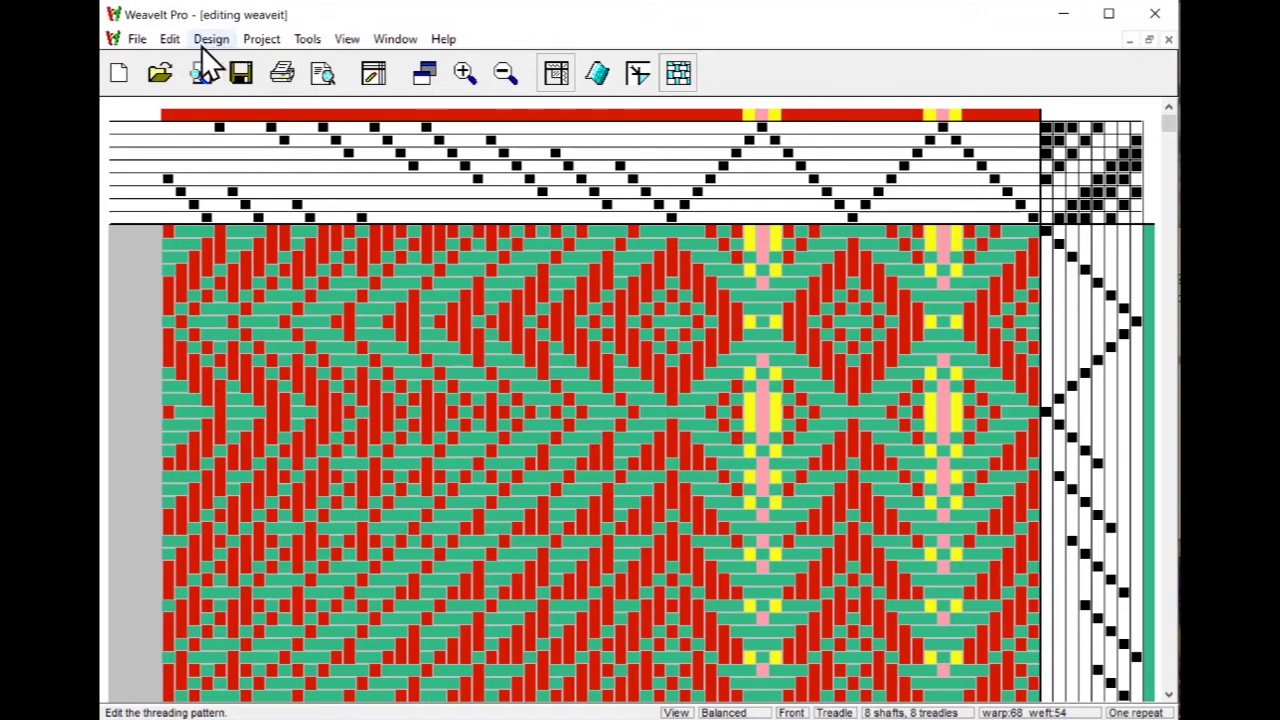
Step: Reopen Edit Threading and insert an empty end column before the 2X repeat
left_click(170, 40)
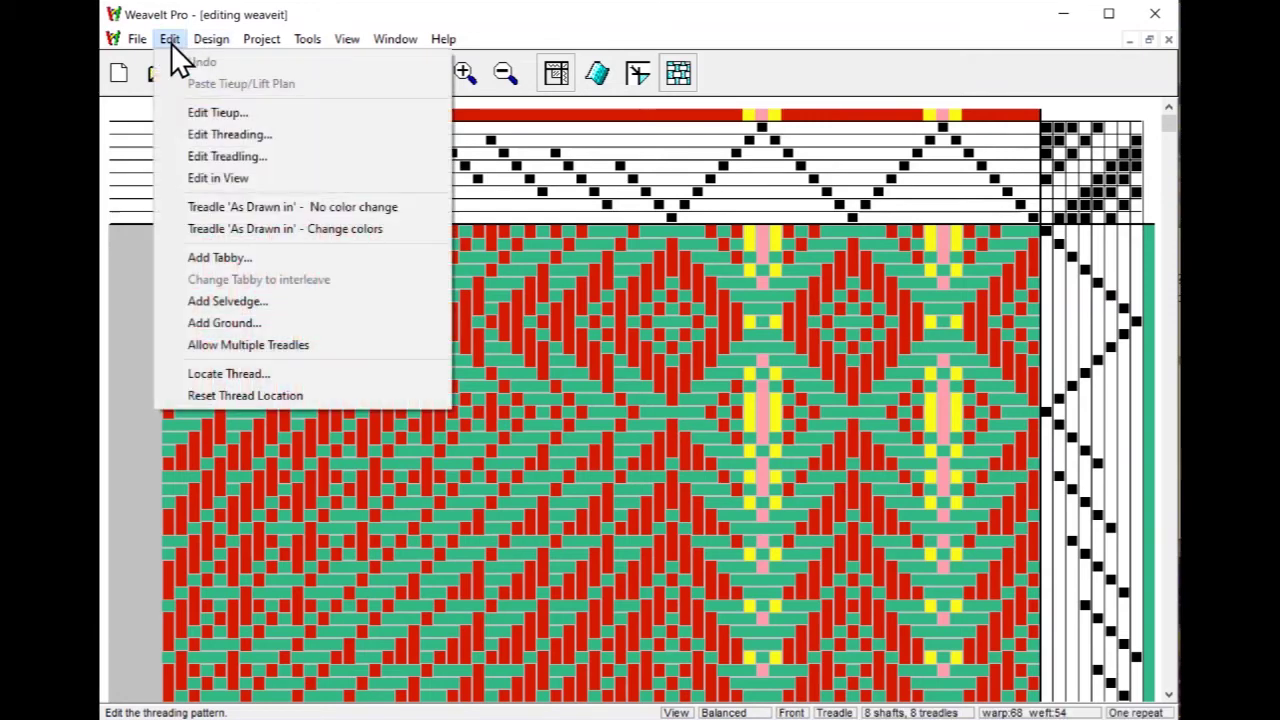
left_click(197, 134)
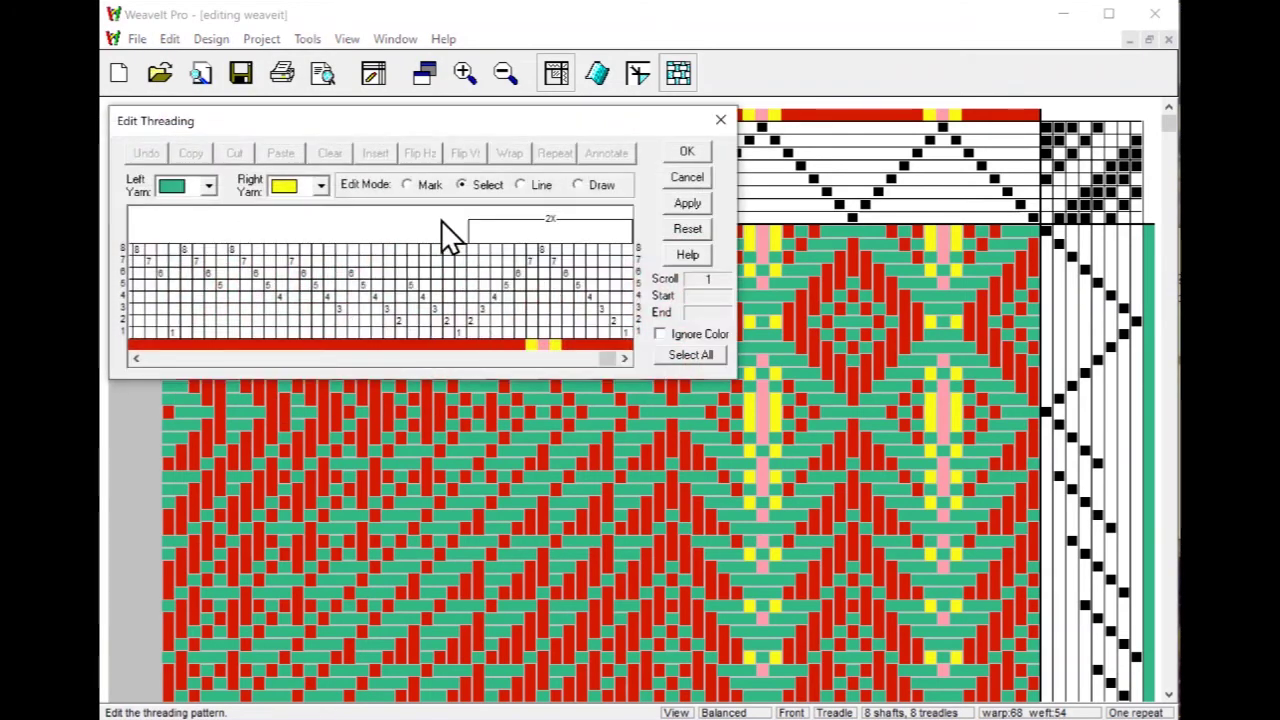
left_click(626, 272)
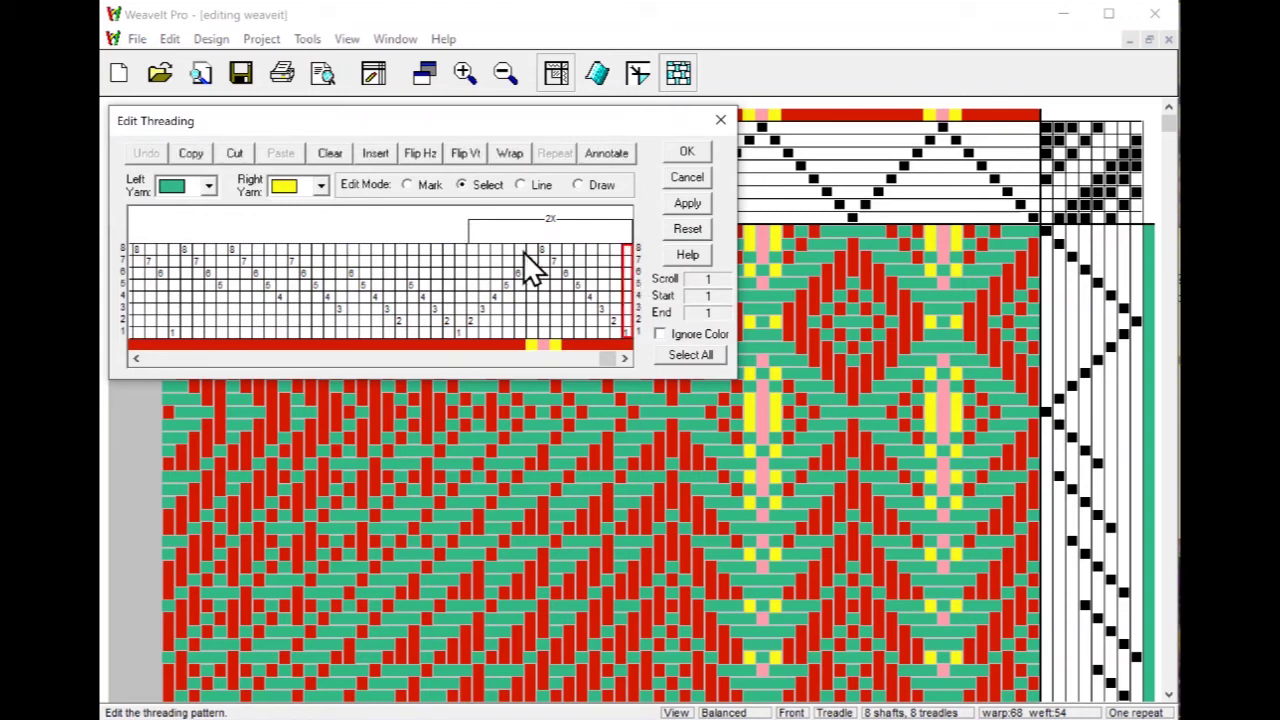
left_click(374, 153)
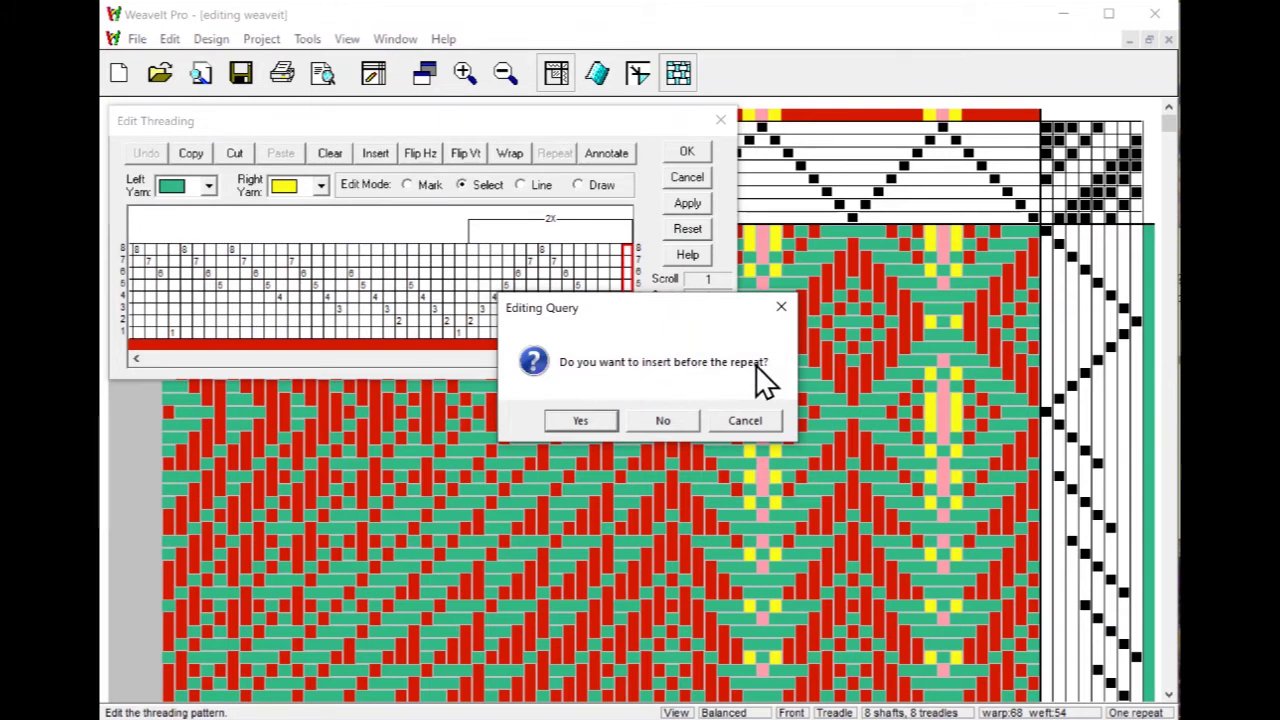
left_click(603, 422)
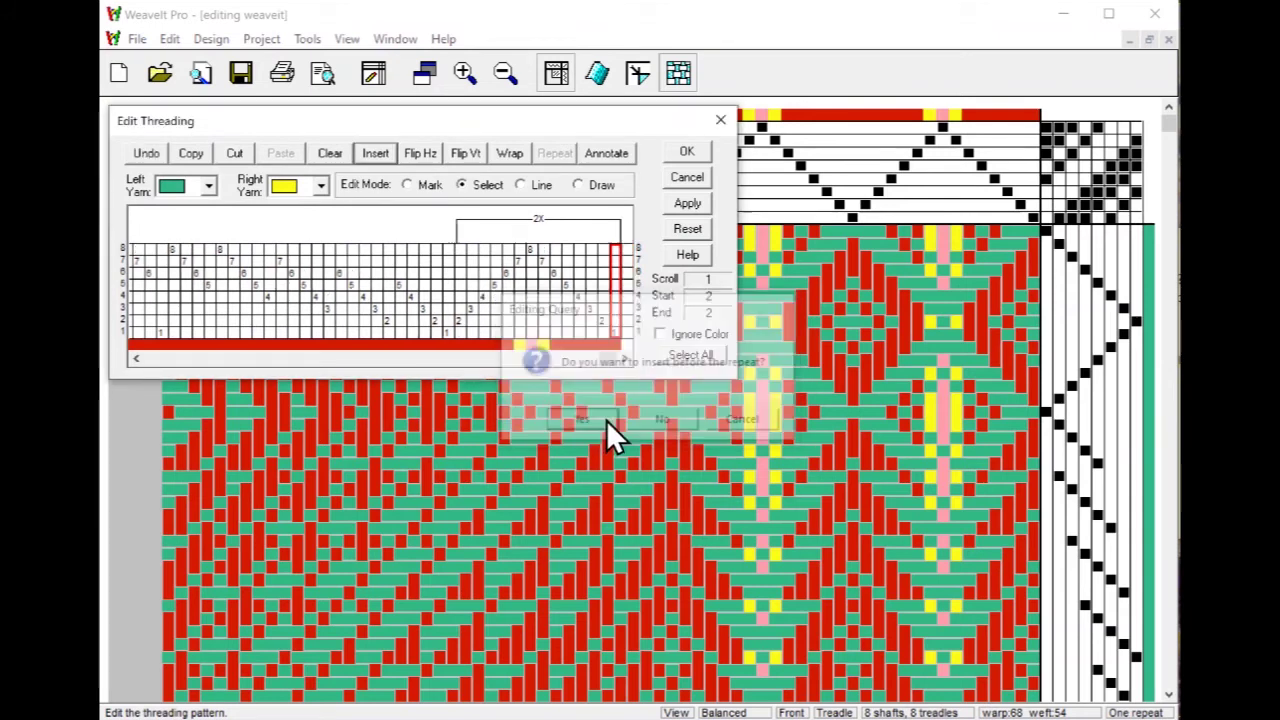
Step: Insert three more empty end columns at the threading's end
left_click(627, 305)
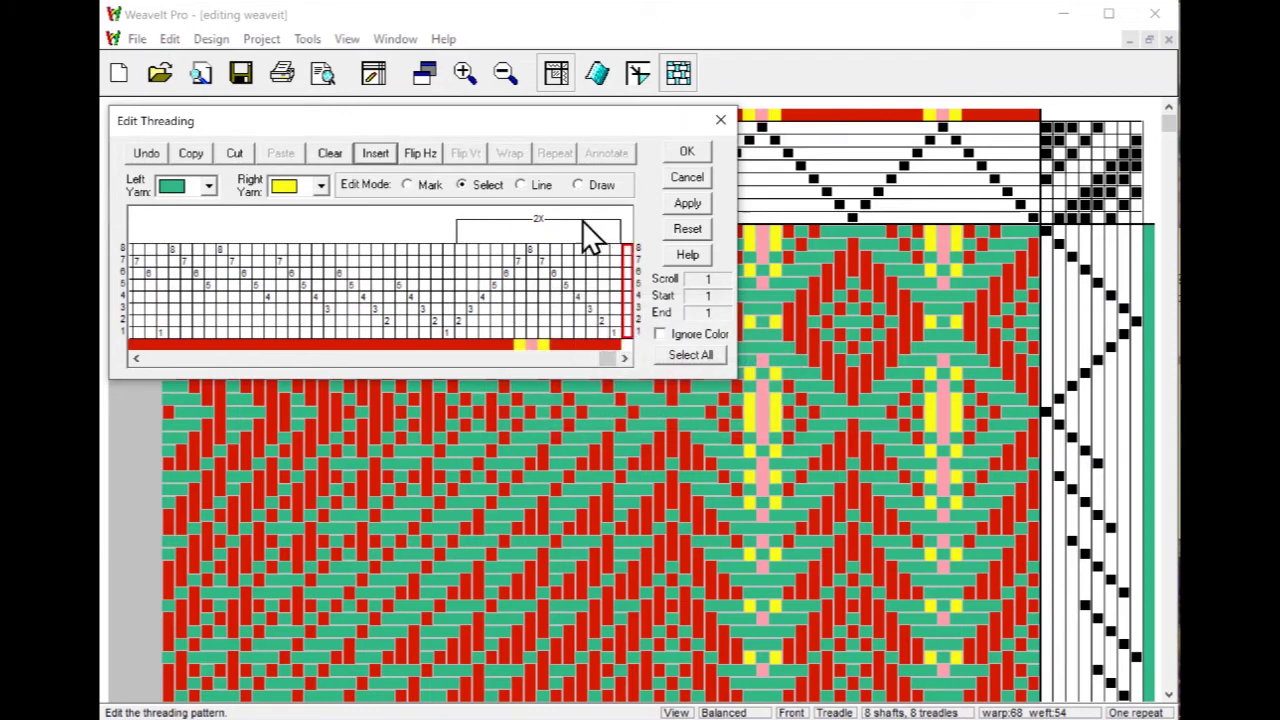
left_click(378, 159)
left_click(379, 159)
left_click(379, 159)
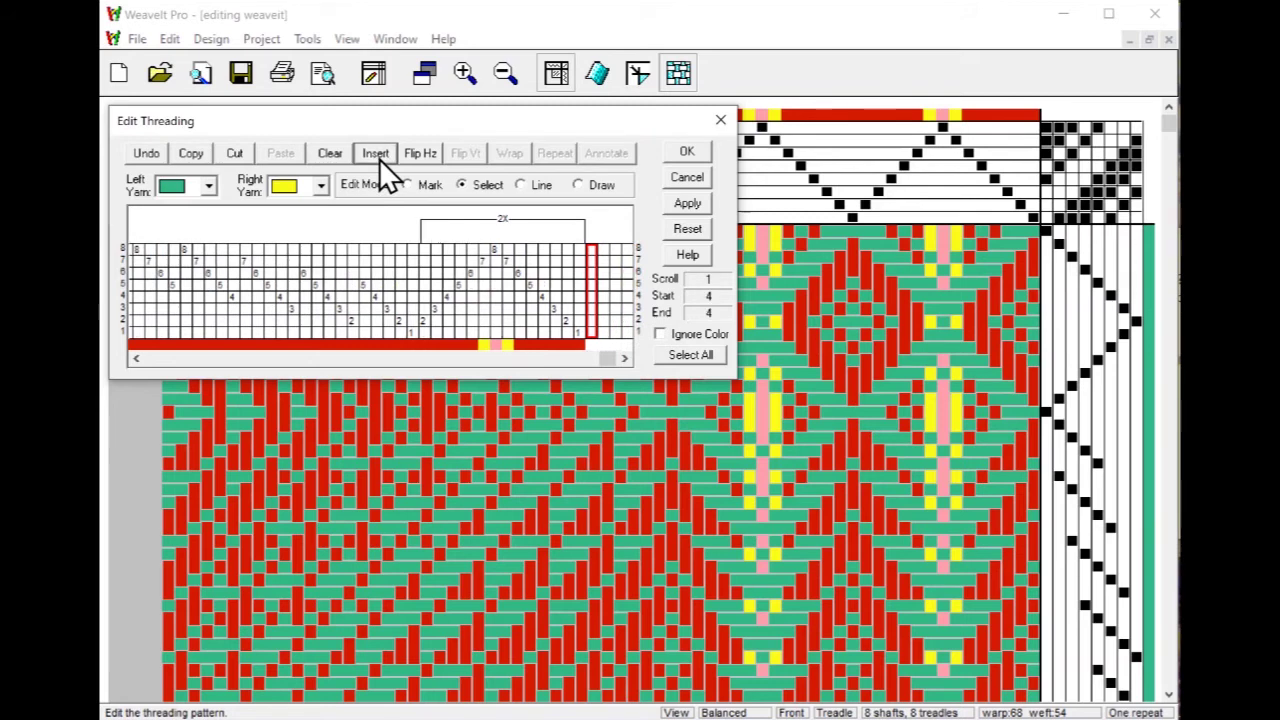
Step: Thread four black ends on shafts 8, 7, 6 and 5 in Mark mode
left_click(408, 185)
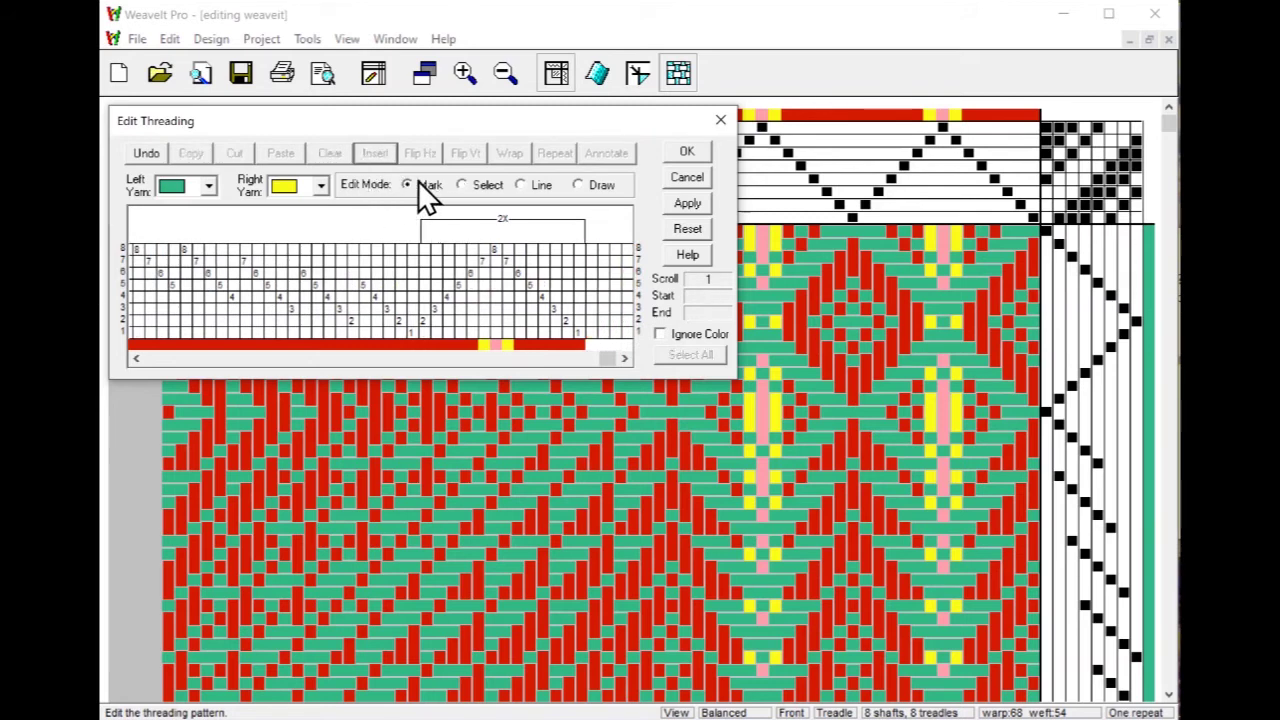
left_click(212, 190)
left_click(179, 335)
left_click(627, 248)
left_click(614, 260)
left_click(602, 272)
left_click(591, 284)
Step: Select the four new black border ends
left_click(471, 184)
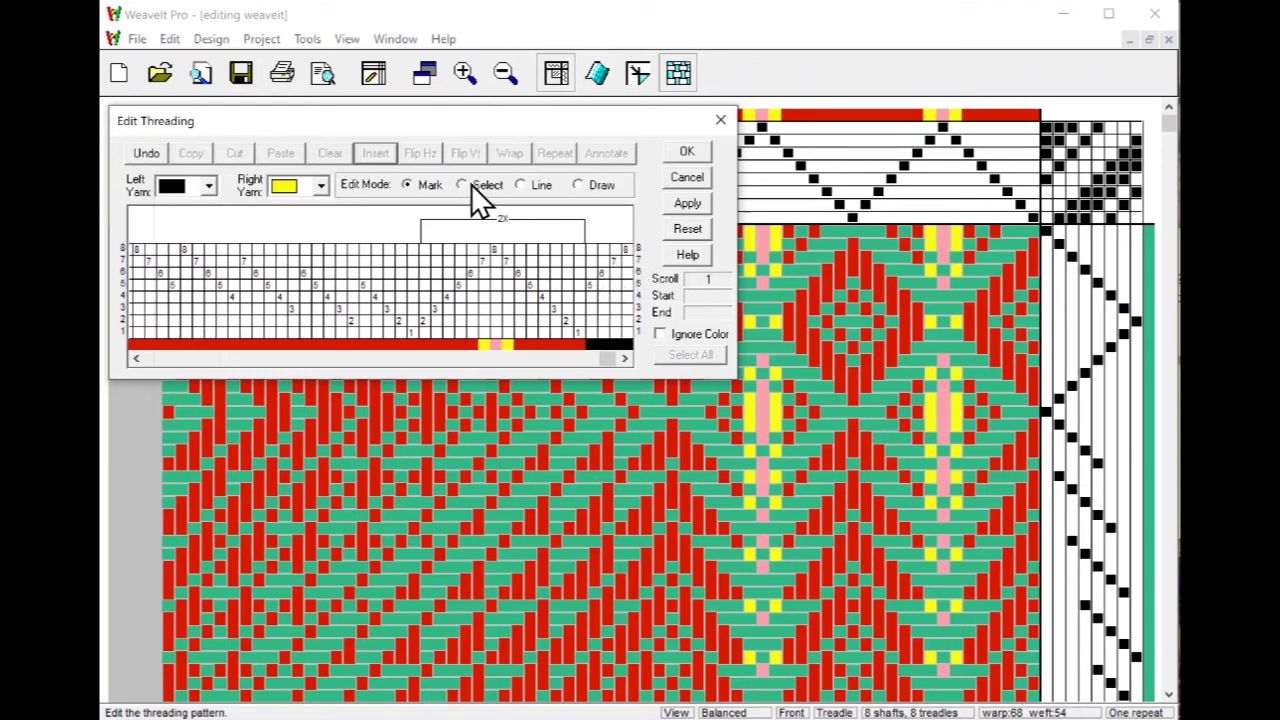
left_click(591, 258)
left_click_drag(596, 259, 629, 260)
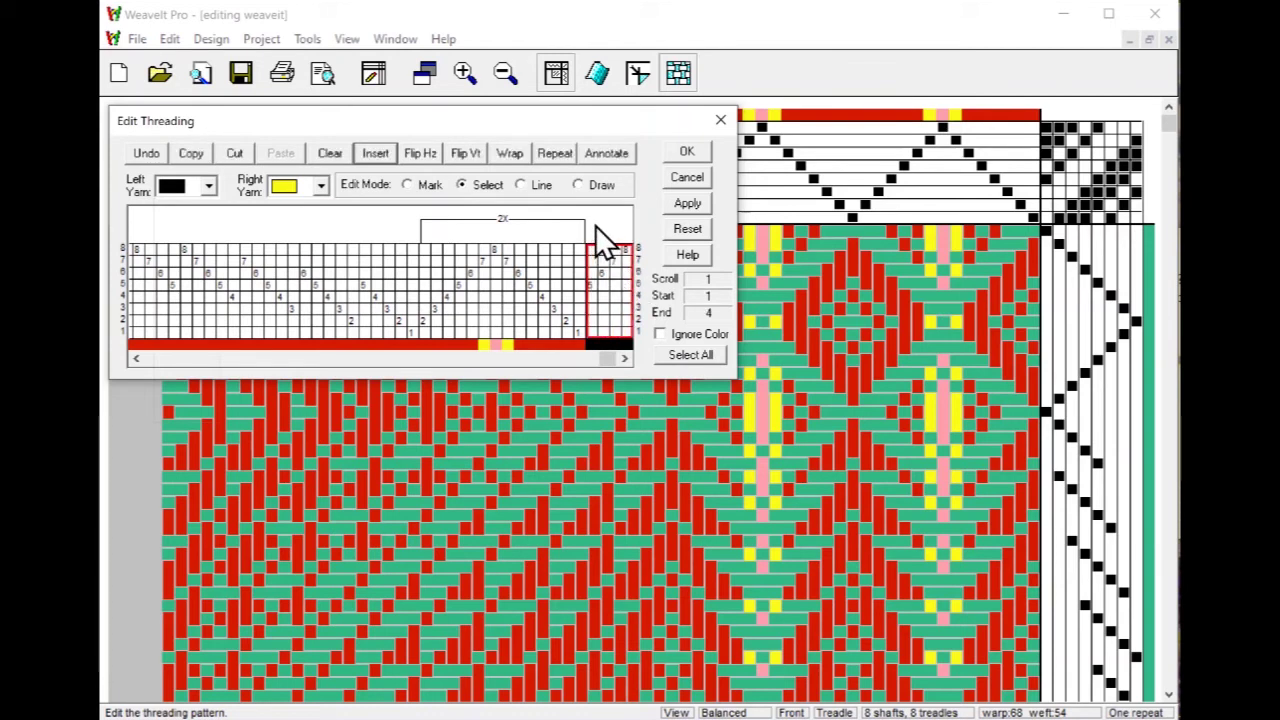
Step: Annotate the four black ends as a Starting Border labelled 'border' with a dotted line
left_click(600, 156)
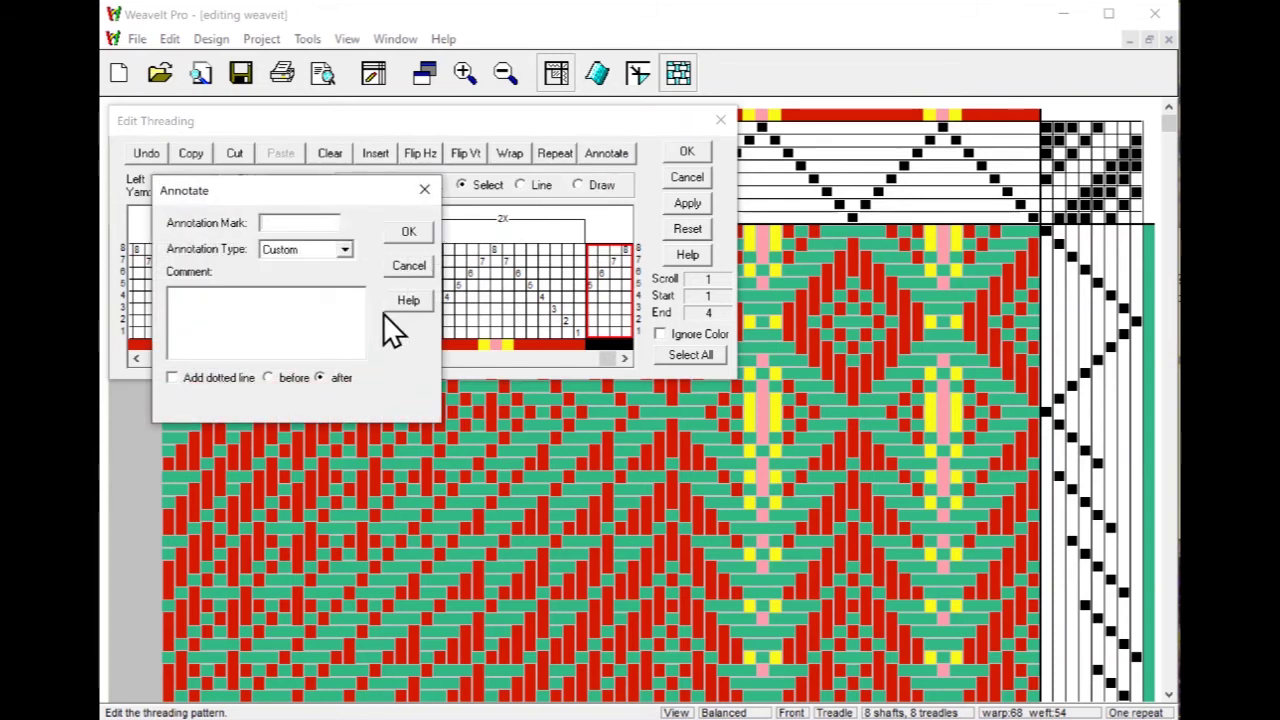
left_click(345, 250)
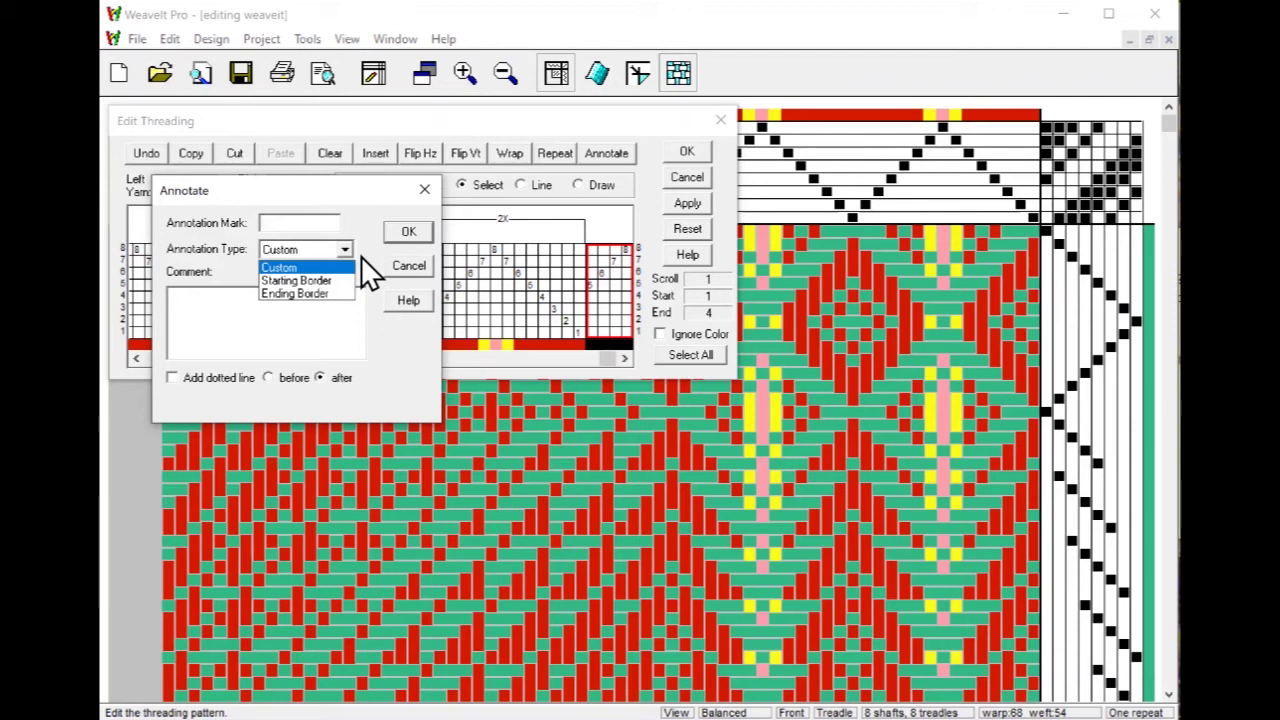
left_click(315, 281)
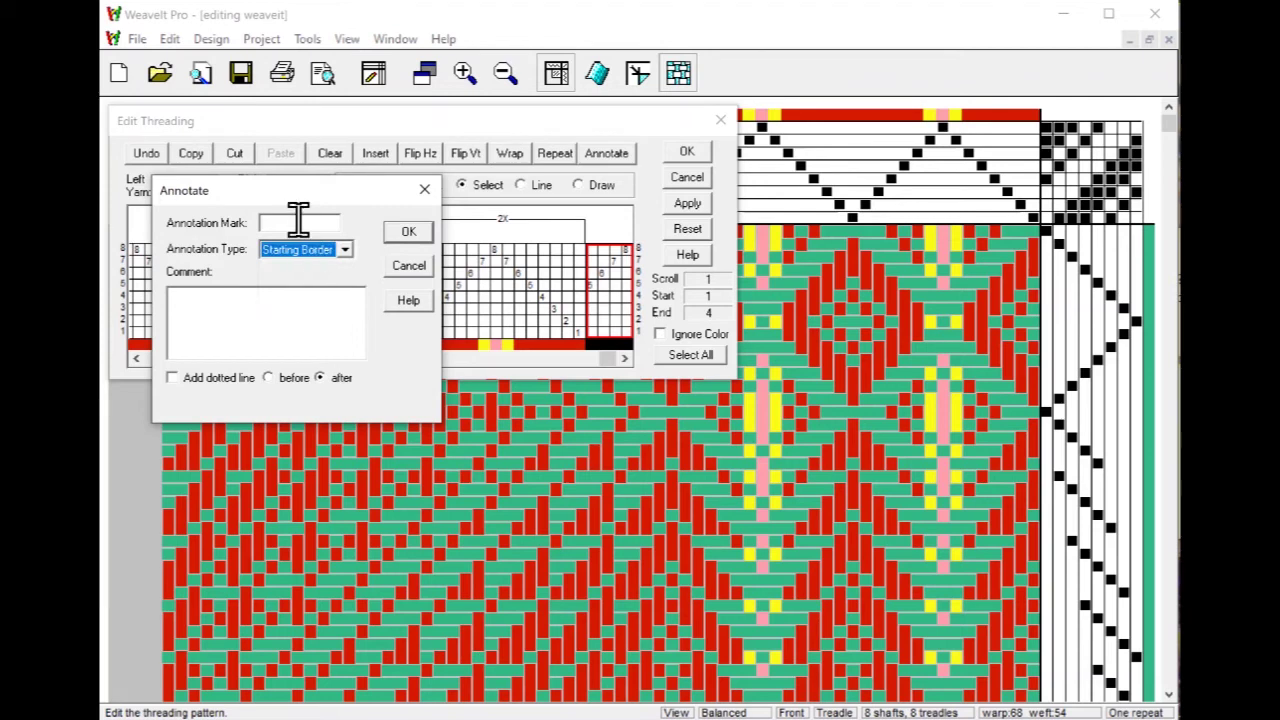
left_click(298, 220)
type("borde")
type("r3")
key("BackSpace")
key("BackSpace")
type("r")
left_click(204, 381)
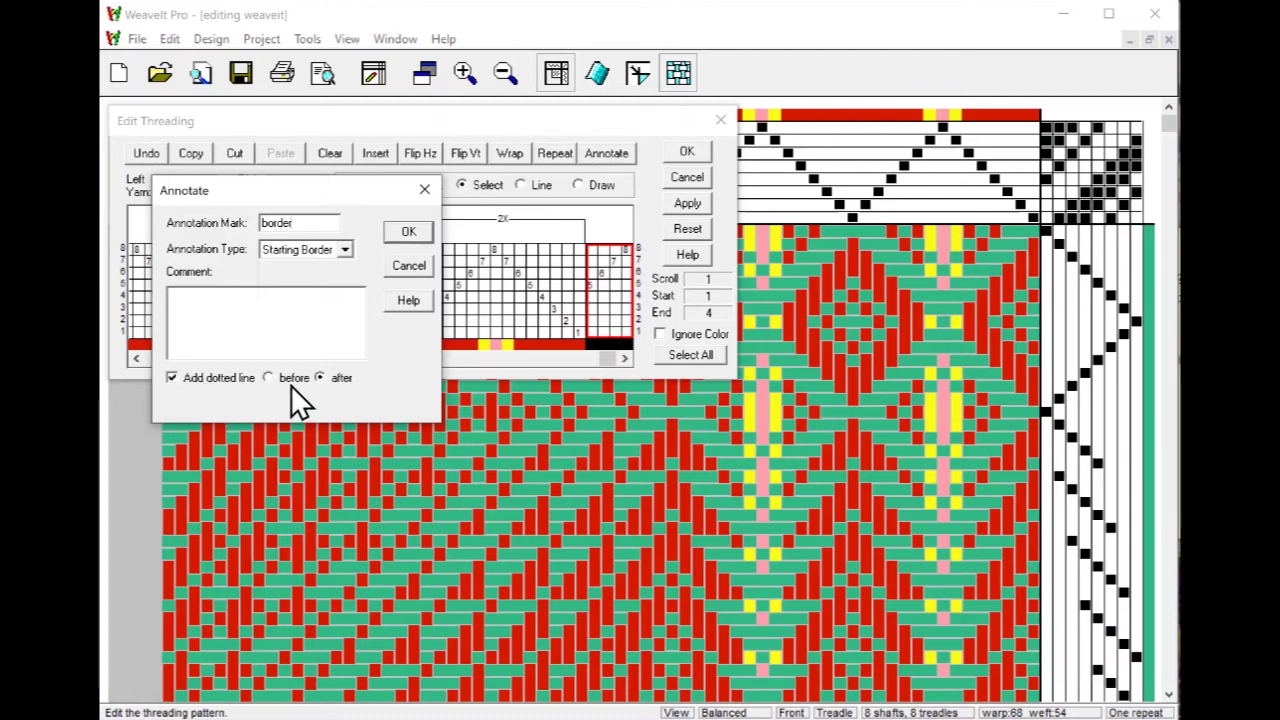
left_click(304, 308)
left_click(403, 234)
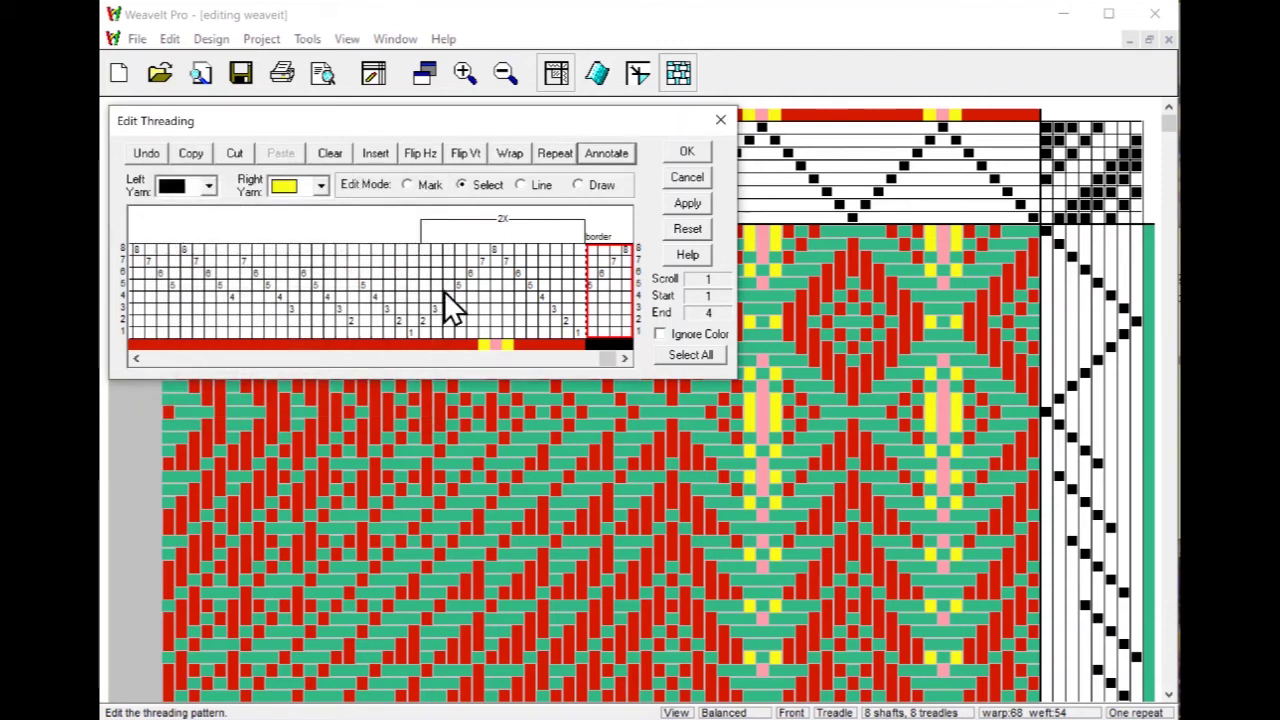
left_click(350, 286)
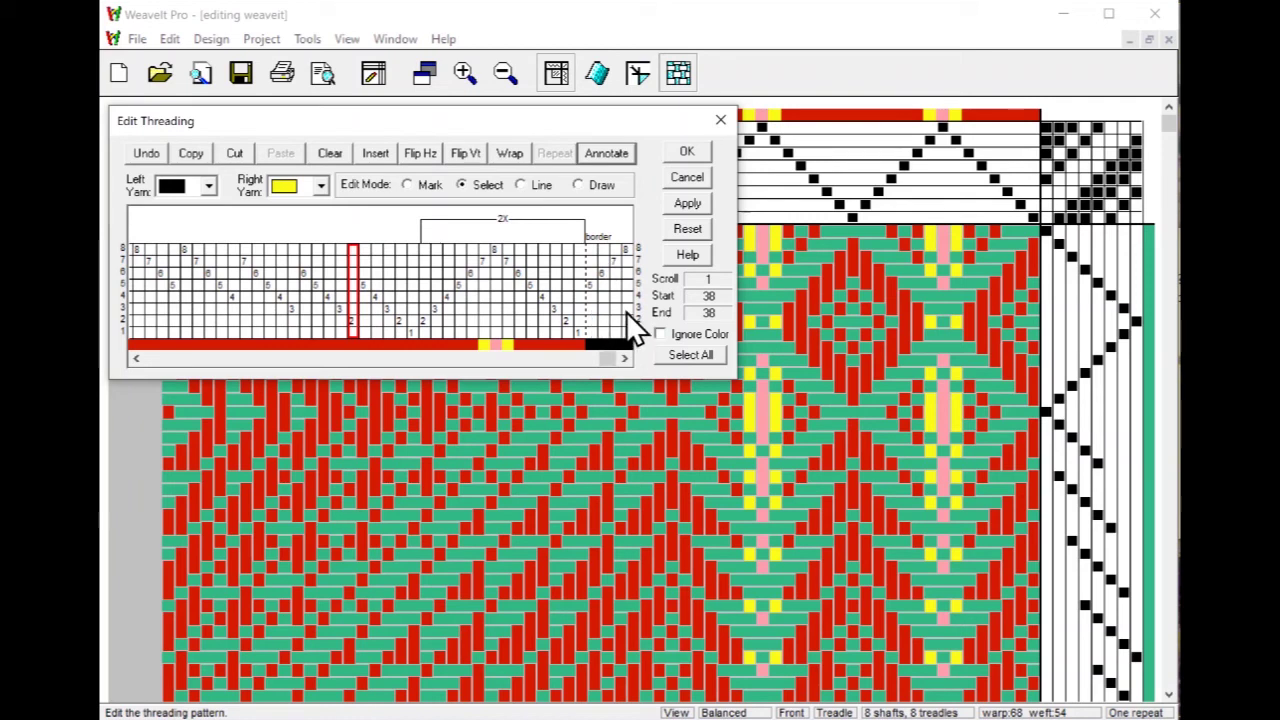
Step: Apply the threading and add four black threads on a rising diagonal at the left end
left_click(686, 204)
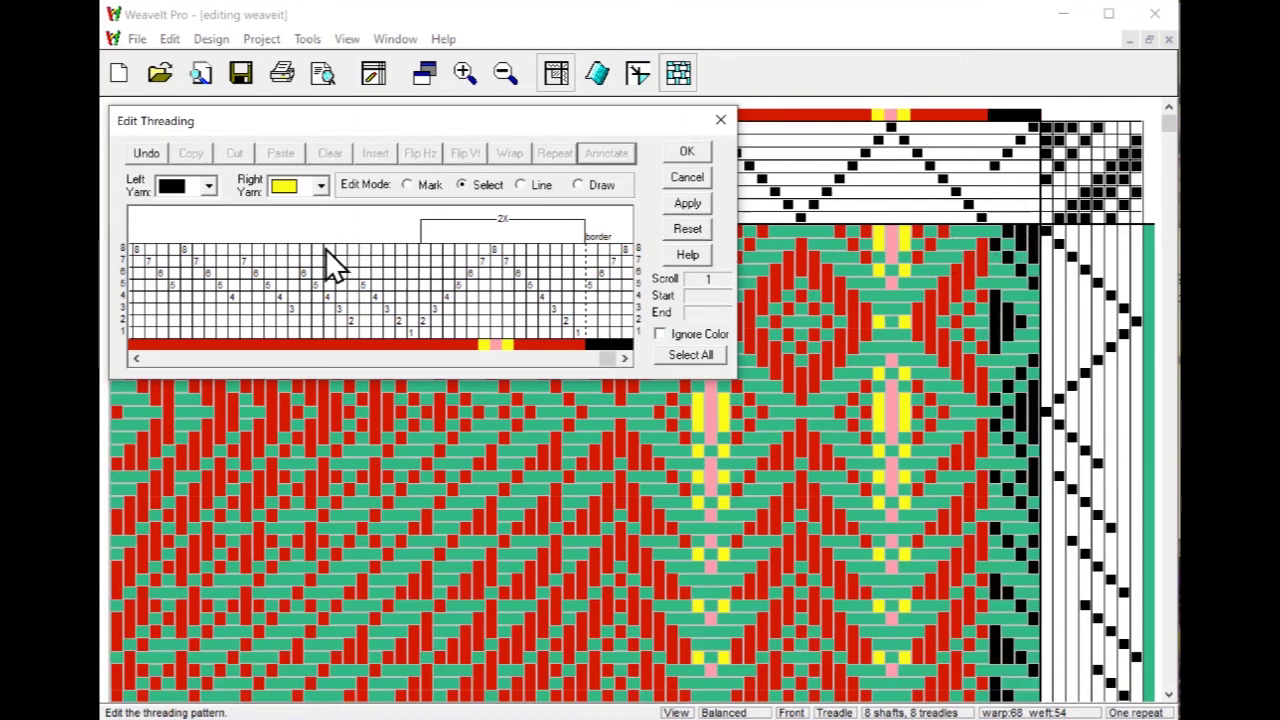
left_click_drag(321, 122, 390, 131)
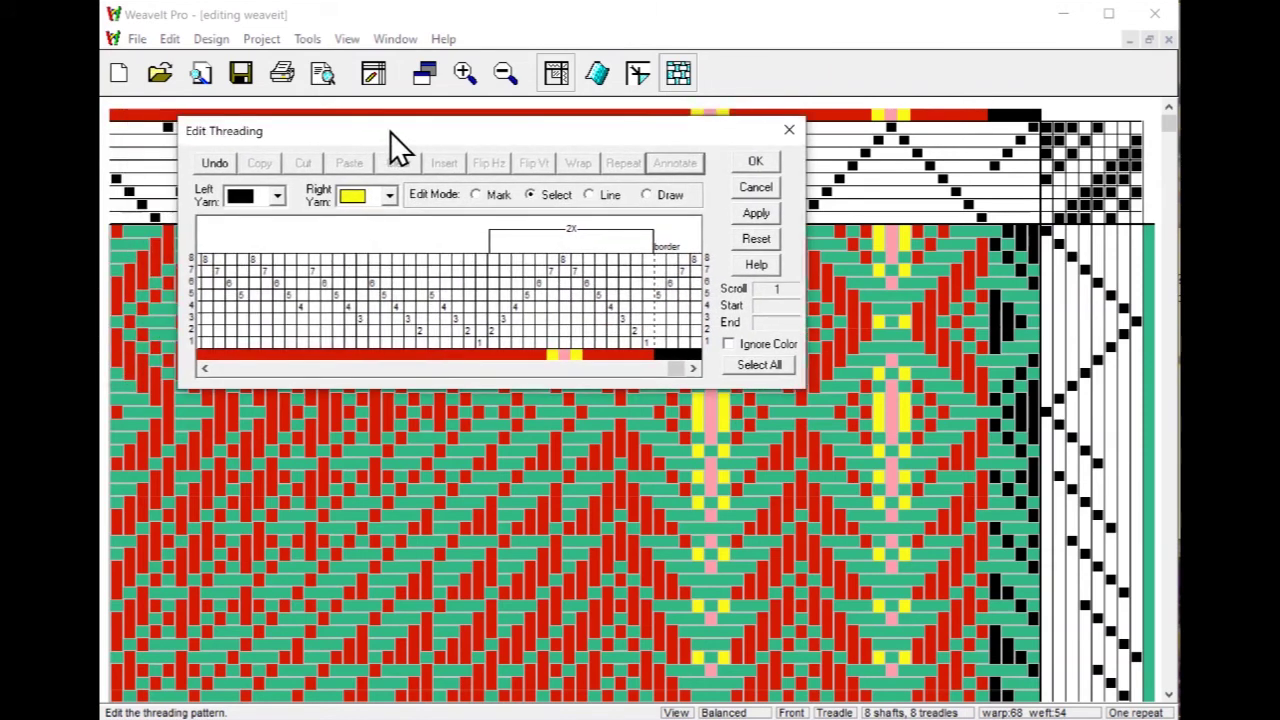
left_click(226, 366)
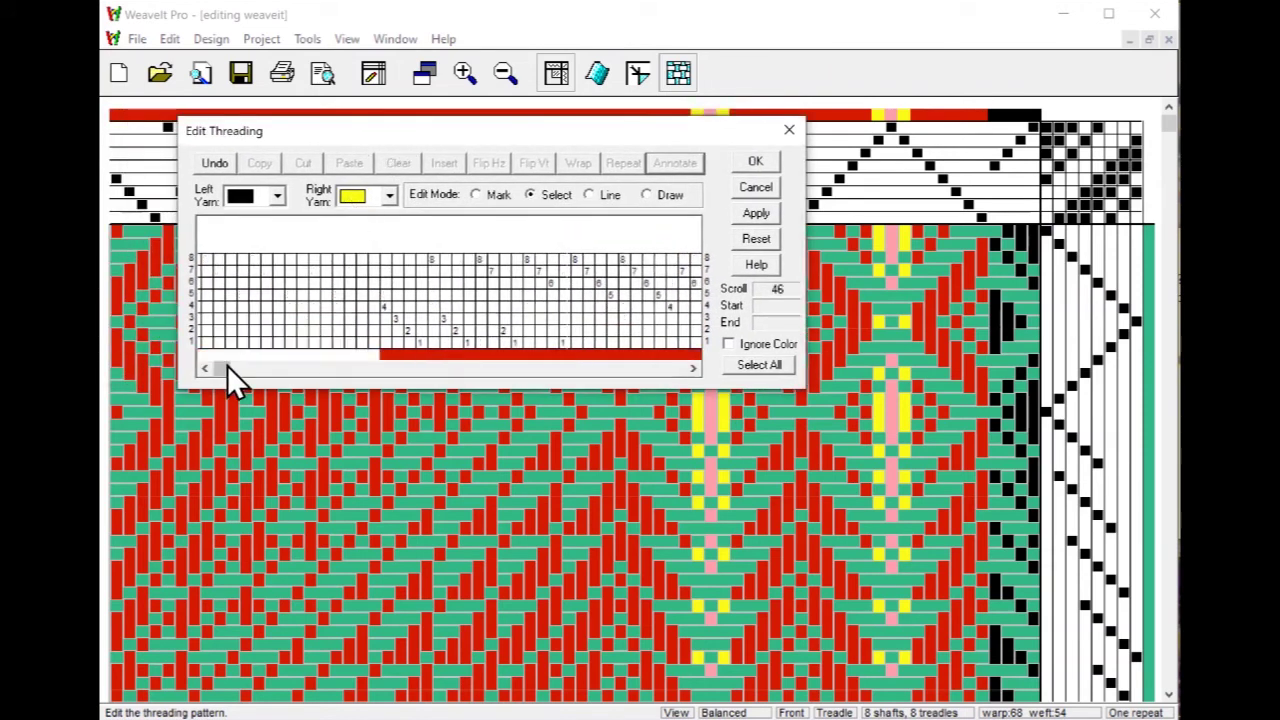
left_click(475, 194)
left_click(372, 291)
left_click(361, 285)
left_click(345, 261)
left_click(334, 259)
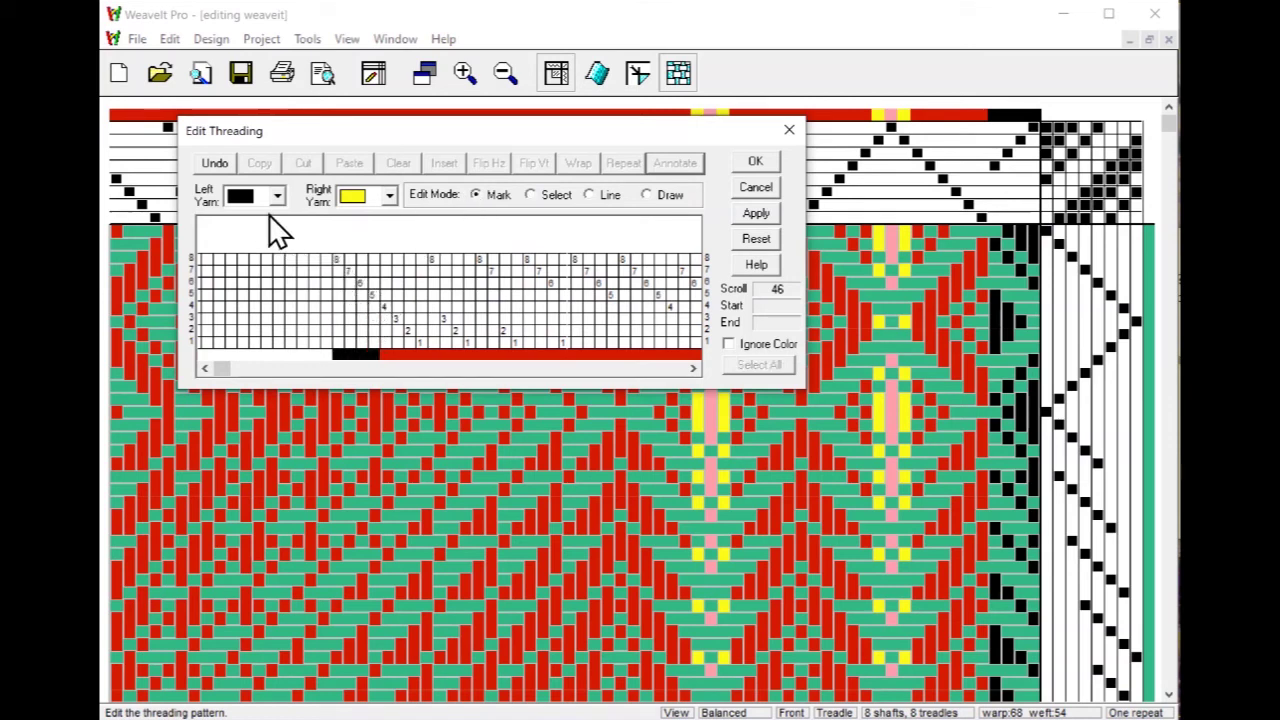
Step: Annotate the new black threads as an Ending Border labelled 'end' with a dotted line
left_click(541, 194)
left_click_drag(338, 292, 378, 305)
left_click(671, 165)
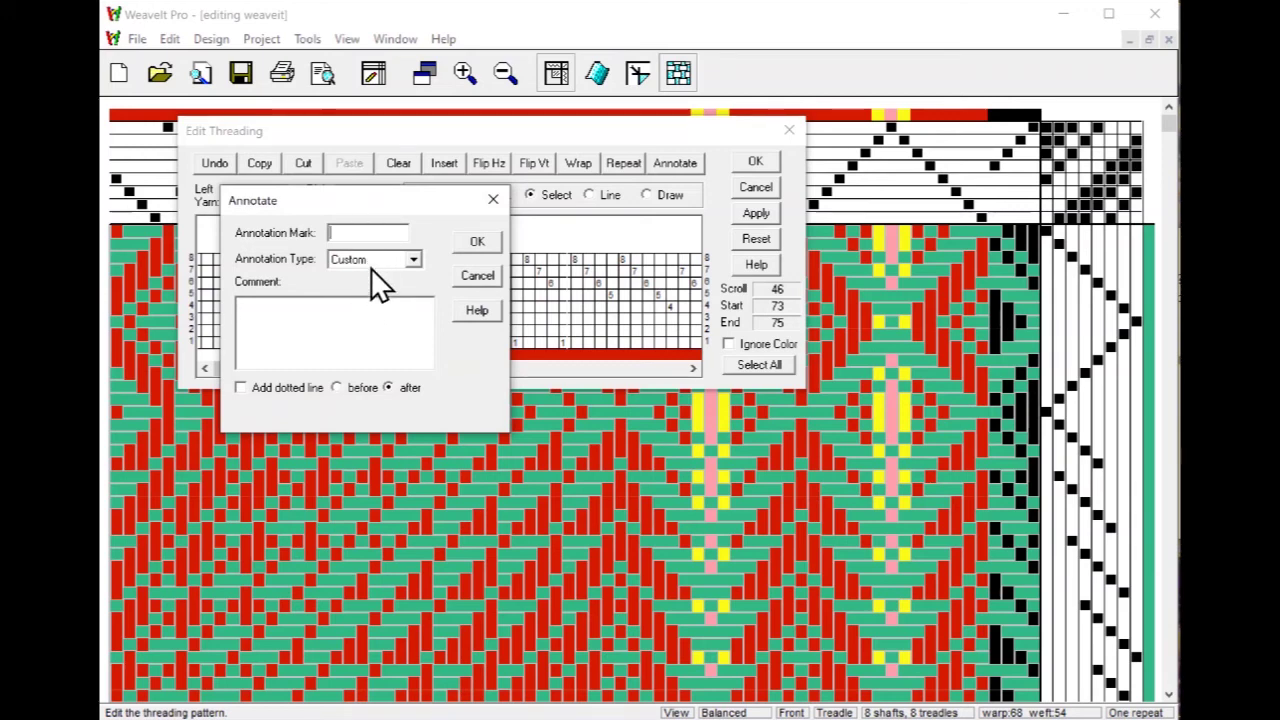
left_click(414, 260)
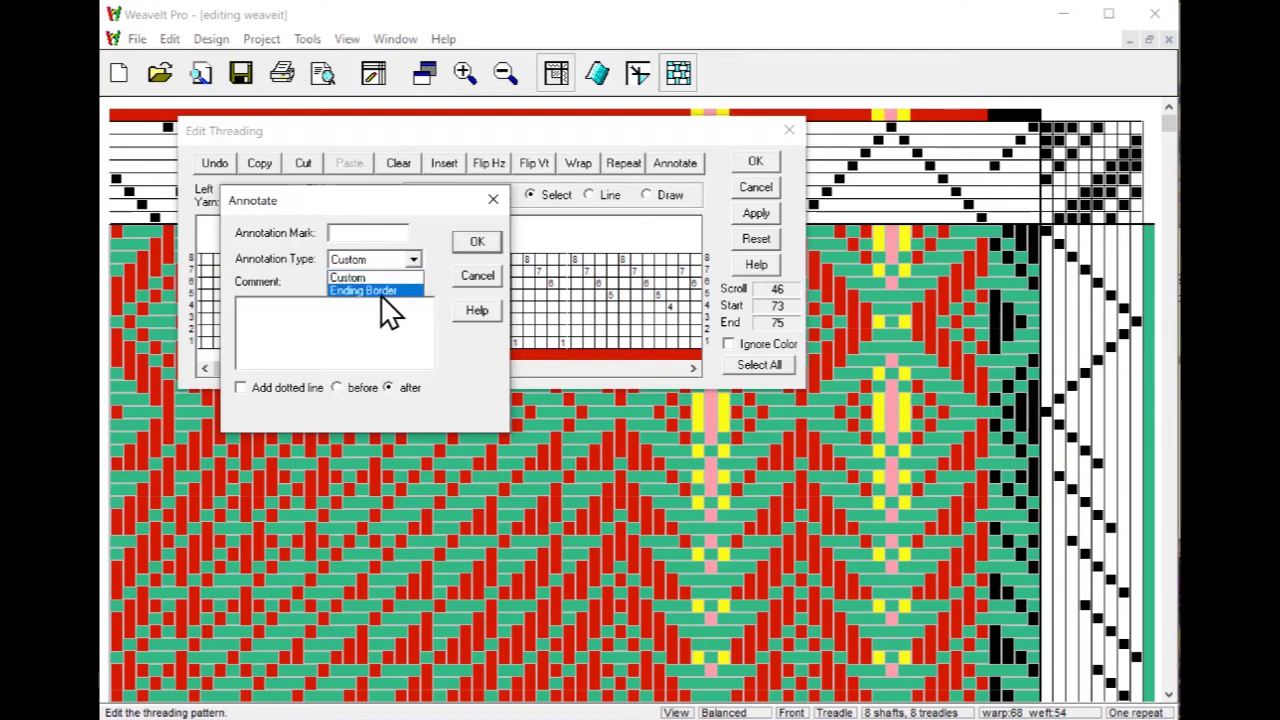
left_click(381, 291)
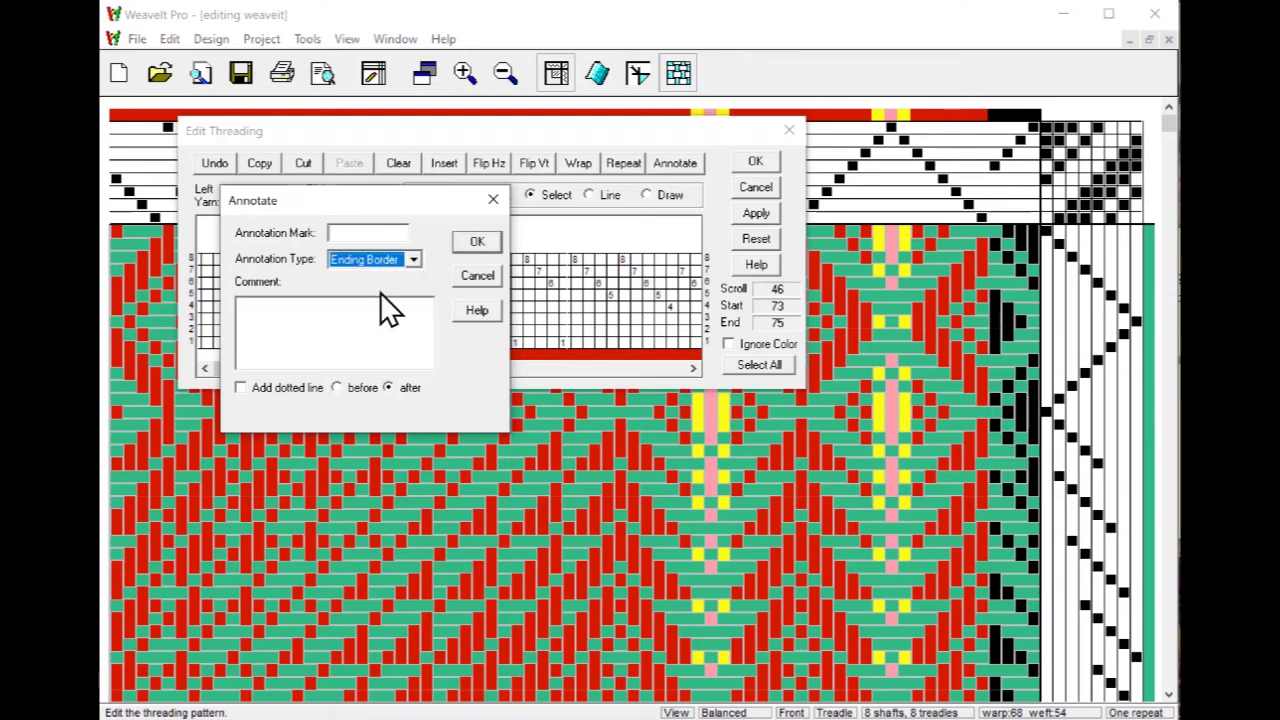
left_click(368, 232)
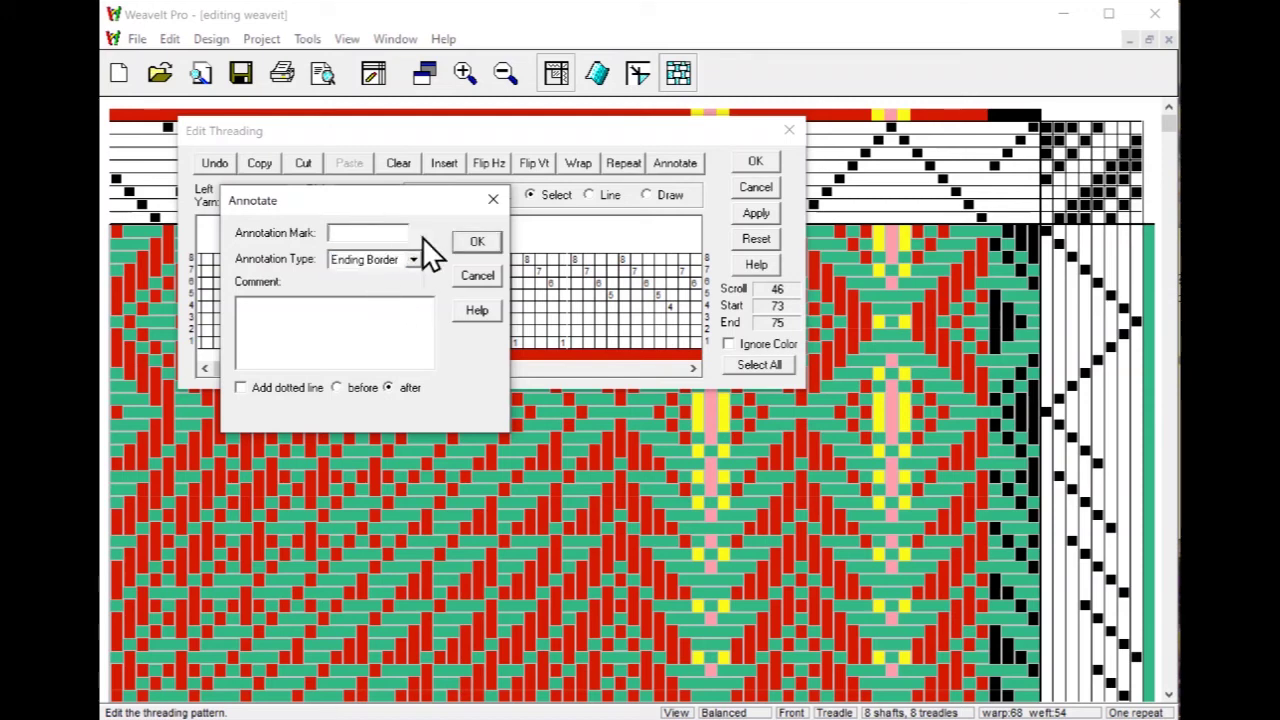
type("end")
left_click(334, 340)
left_click(265, 391)
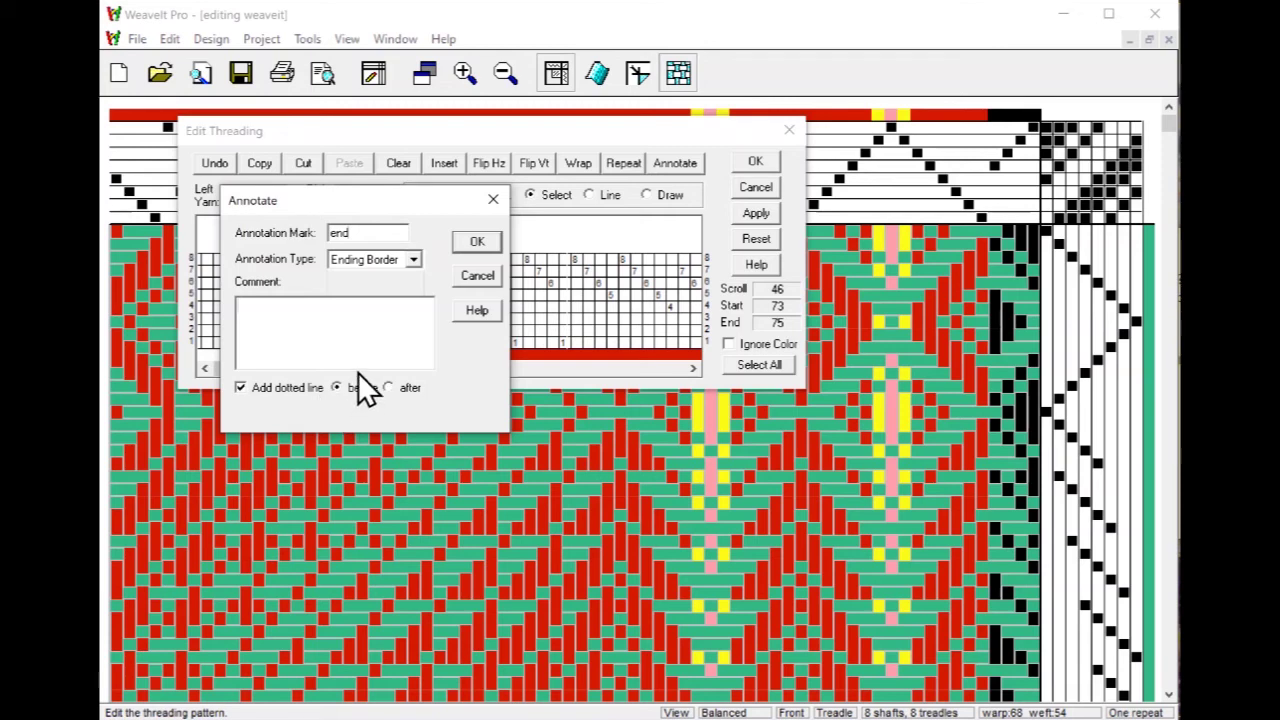
left_click(464, 241)
left_click(493, 318)
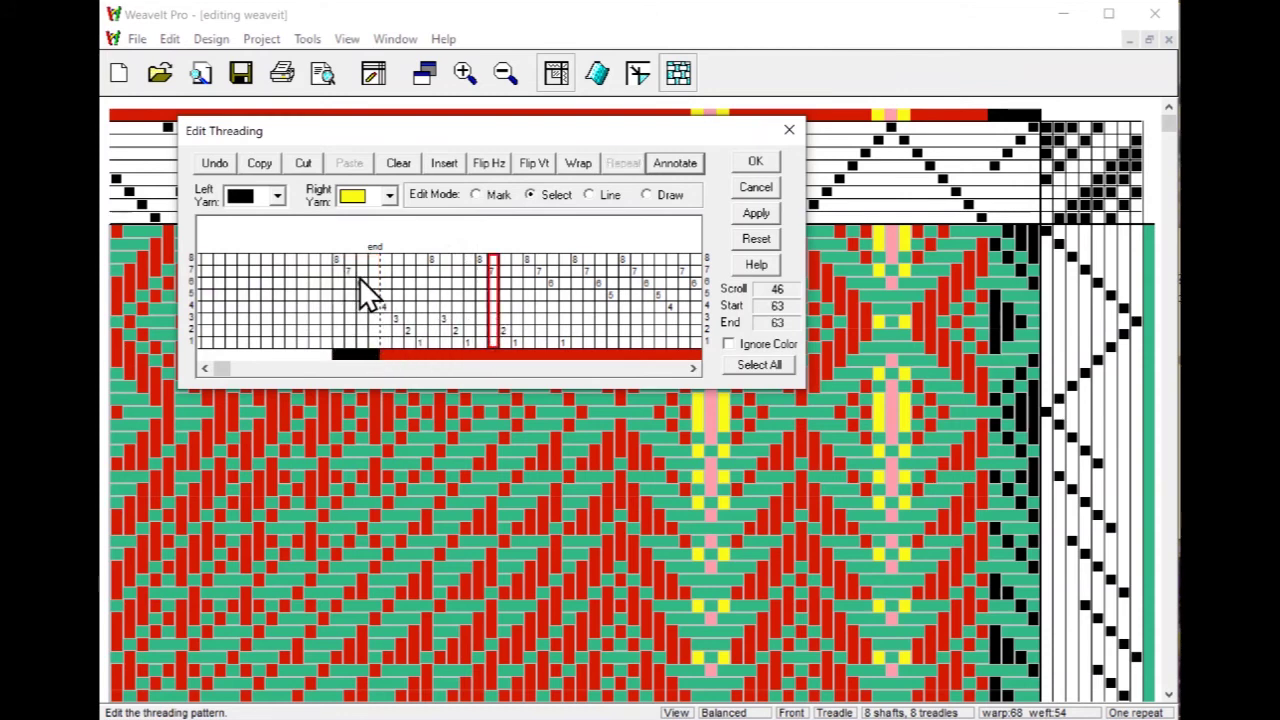
left_click(672, 368)
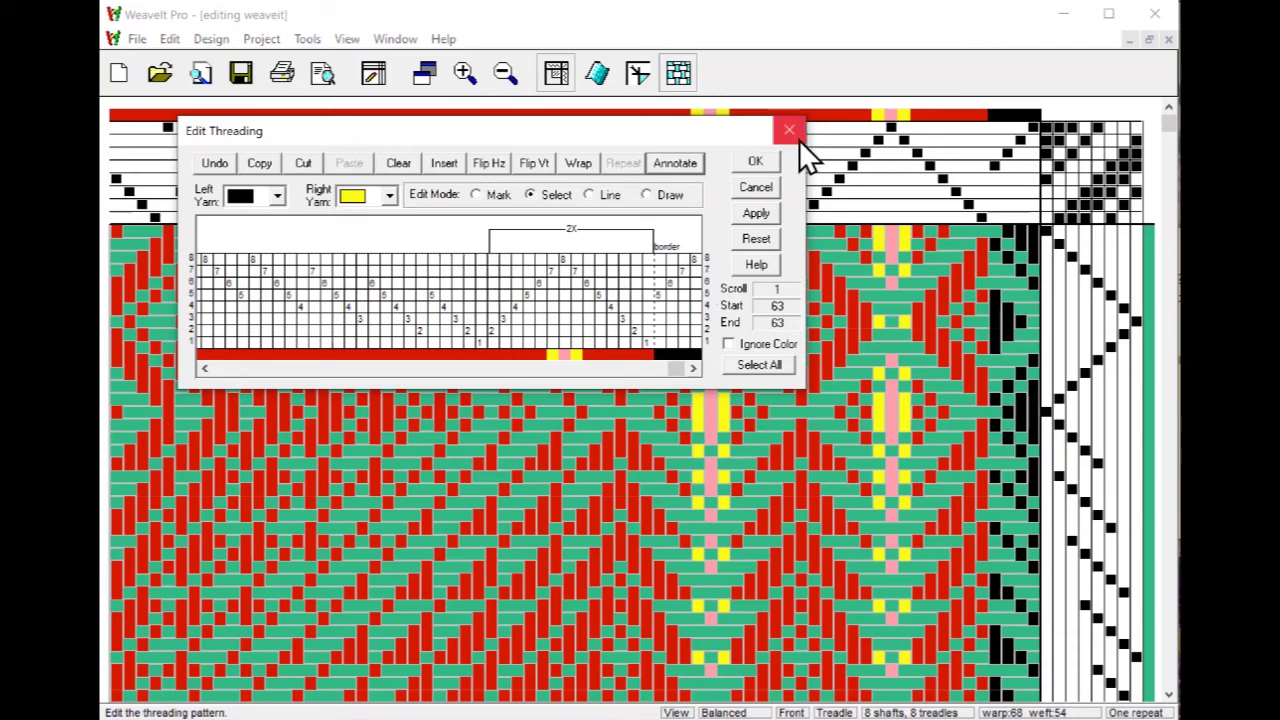
Step: Close the threading editor and show the full 76-end draft with both black borders
left_click(755, 163)
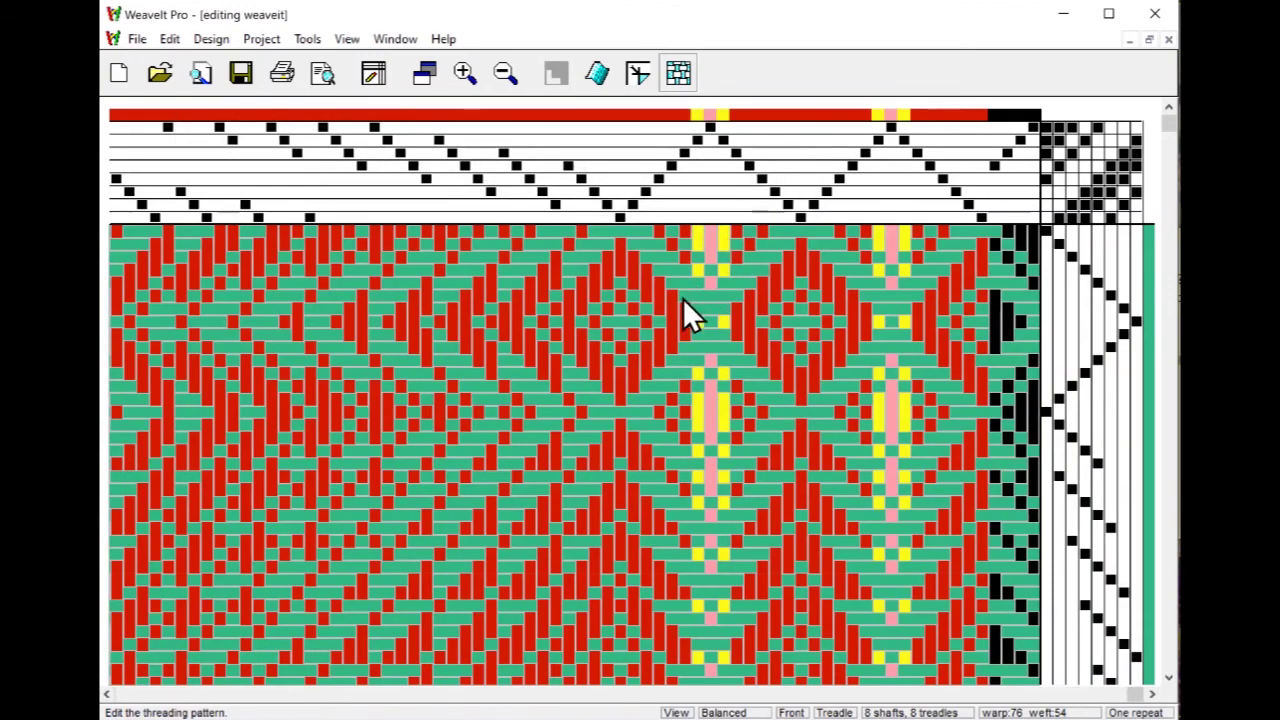
left_click(502, 80)
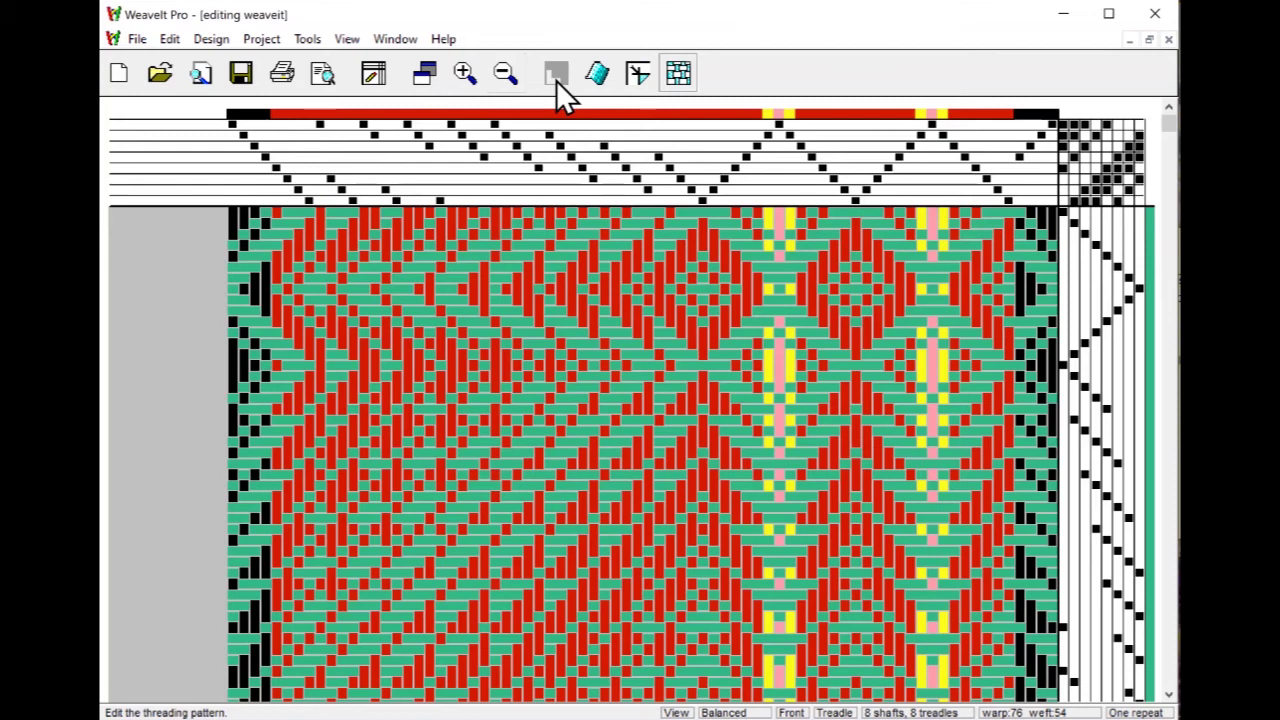
left_click(345, 39)
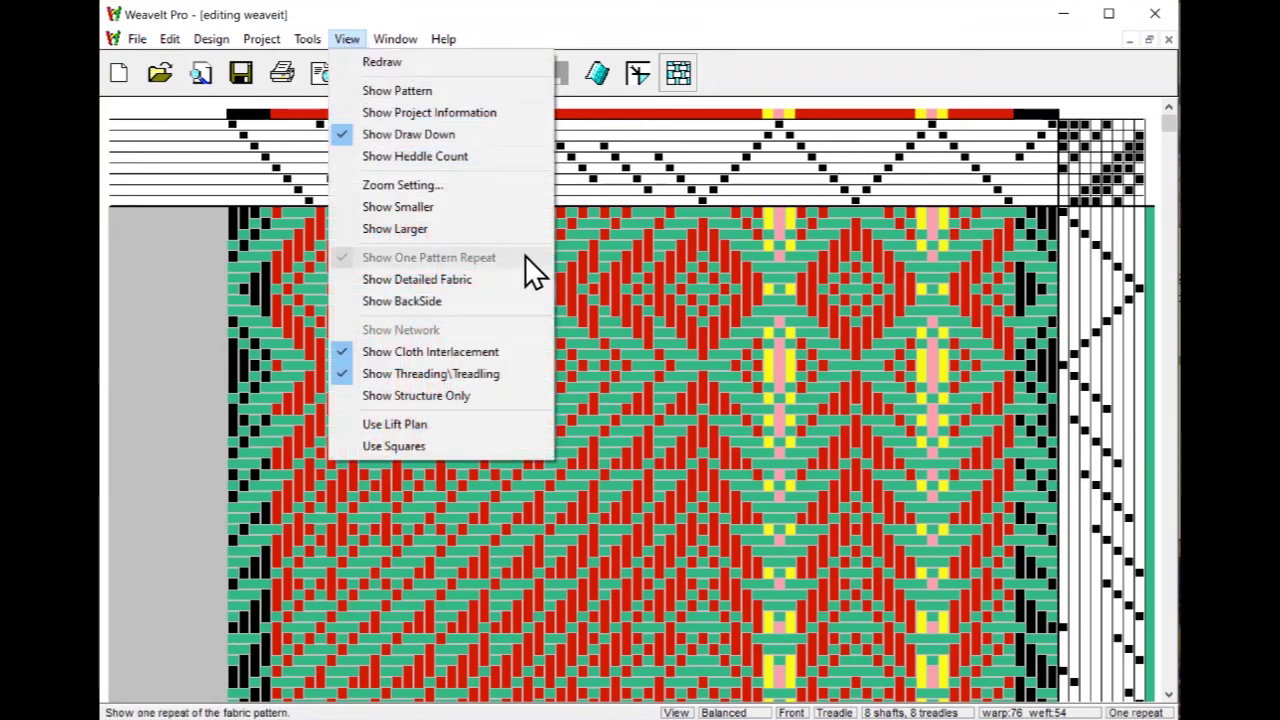
left_click(683, 293)
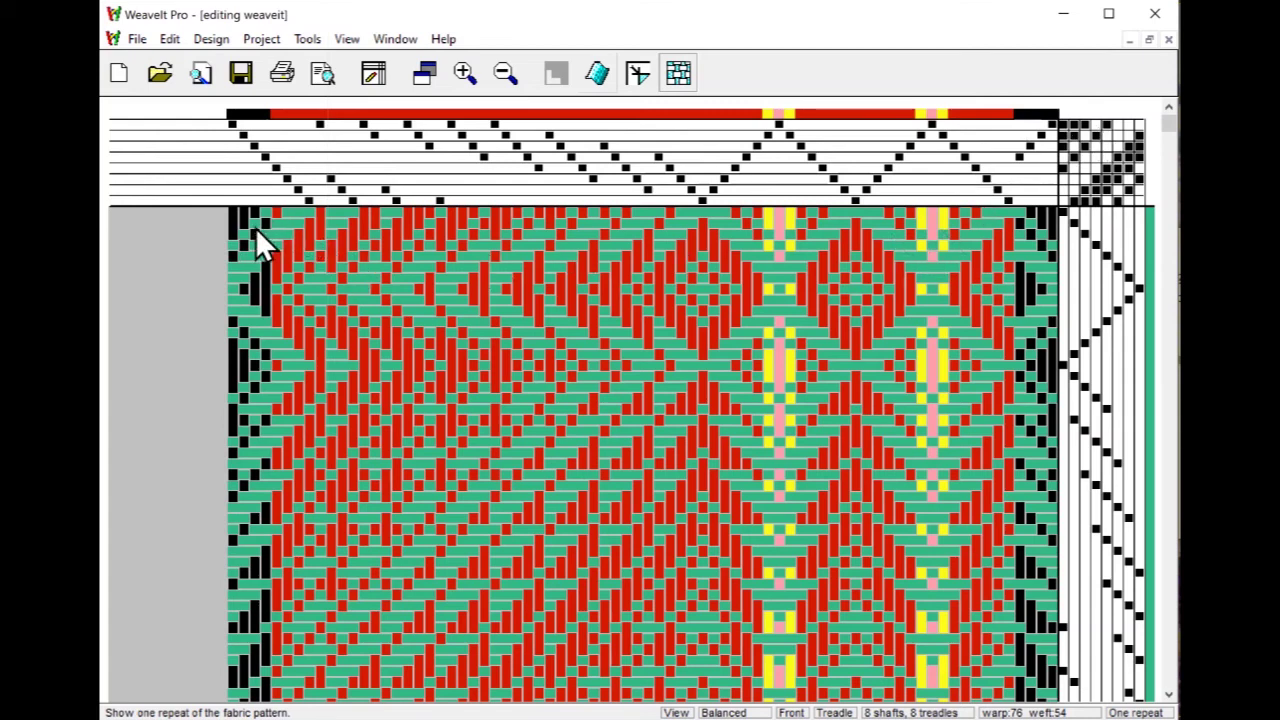
Step: Enable 'Always show one repeat of draft' in Project Setup
left_click(262, 40)
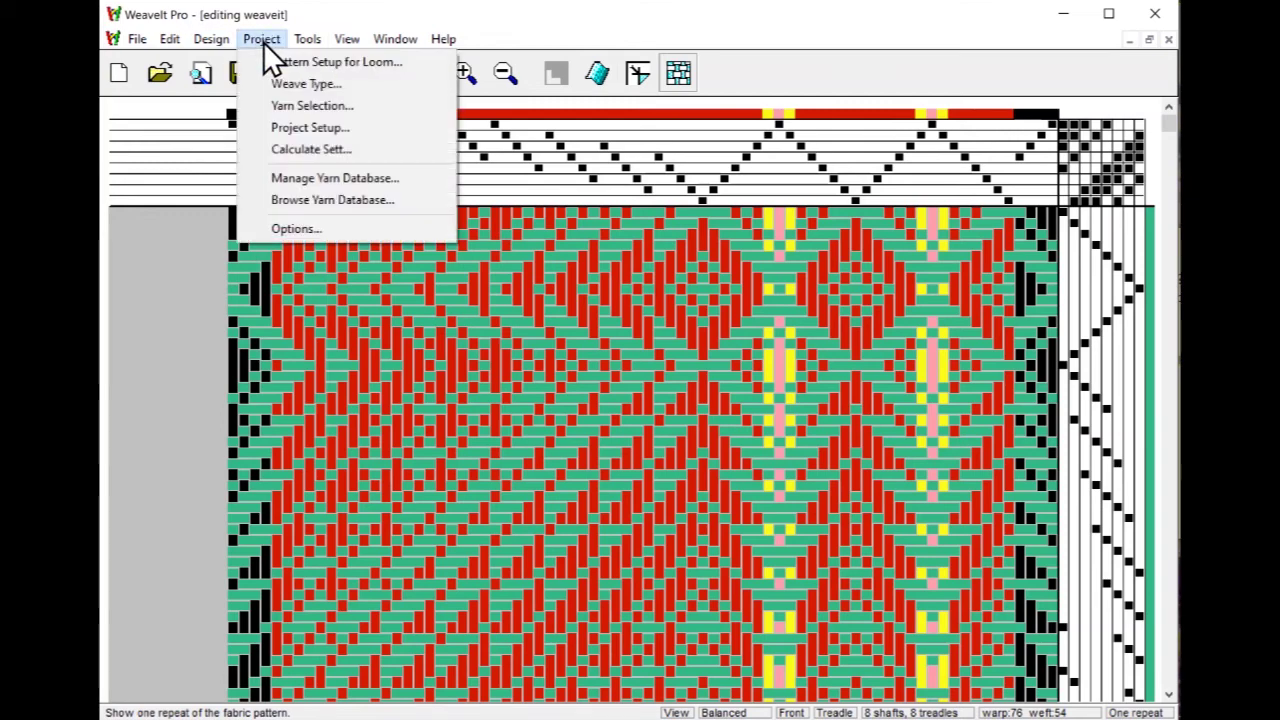
left_click(285, 131)
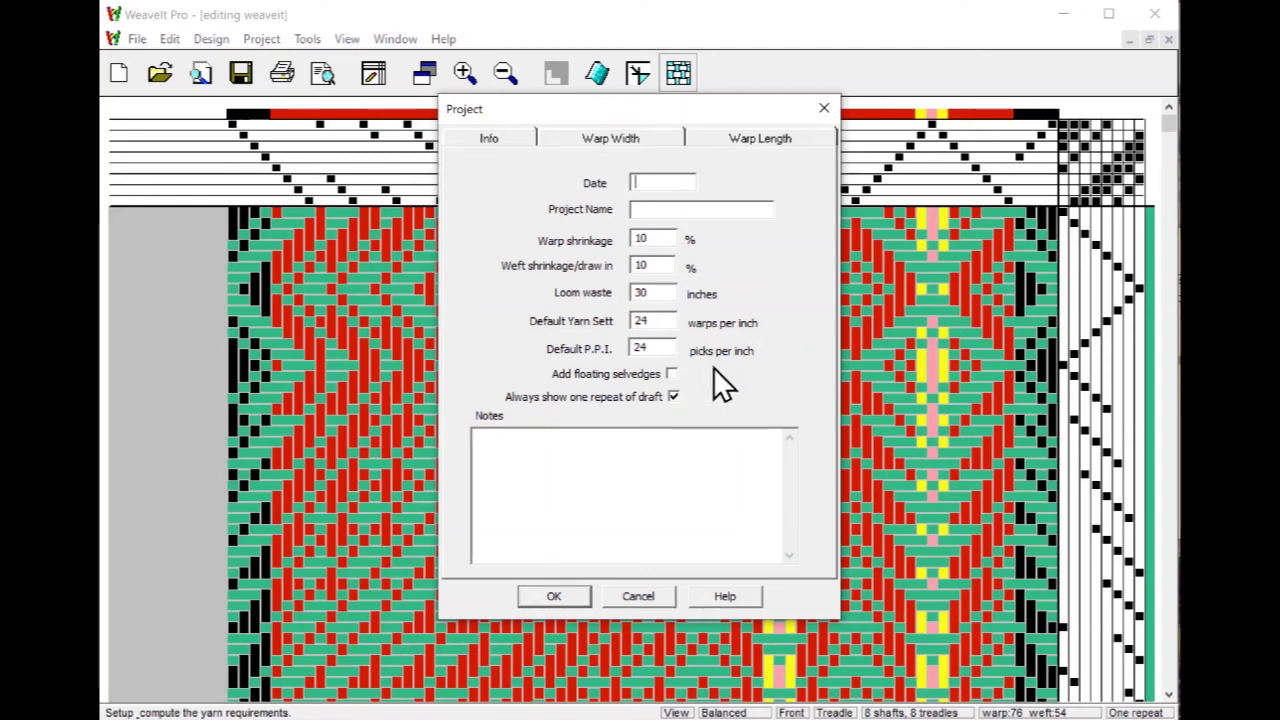
left_click(673, 397)
left_click(572, 595)
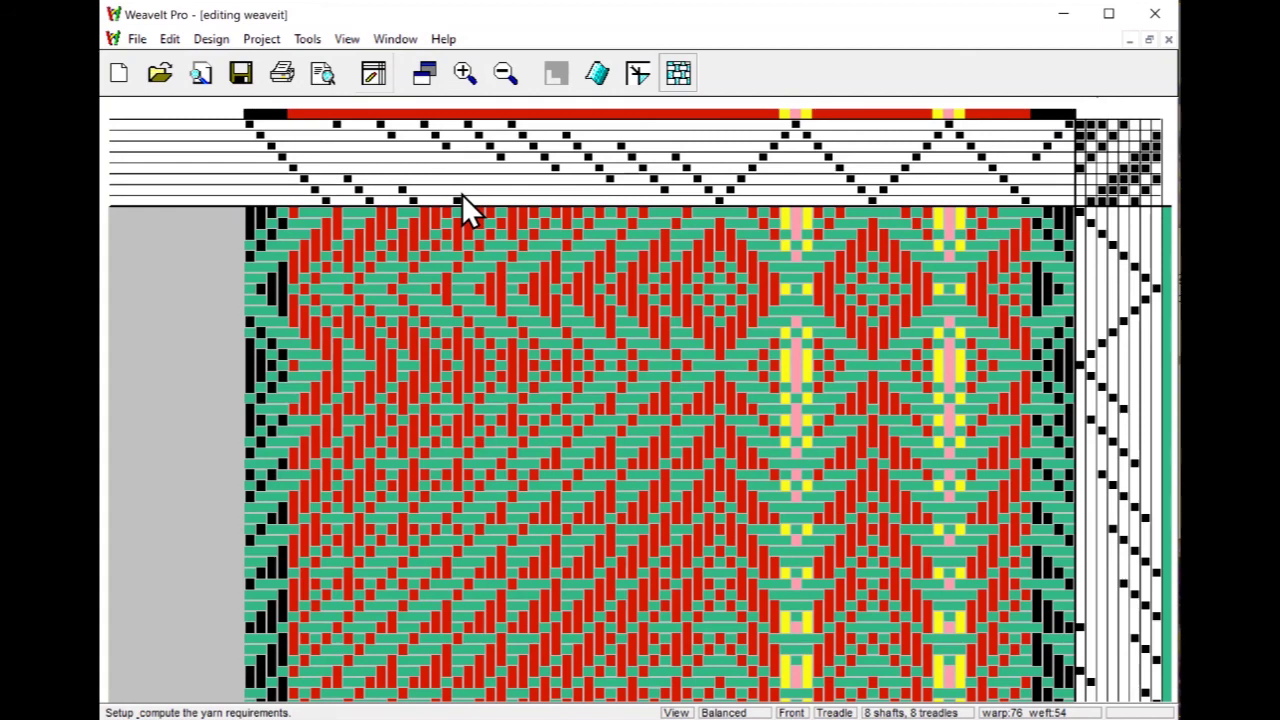
Step: Turn on Edit in View and select threading columns 39–43
left_click(376, 77)
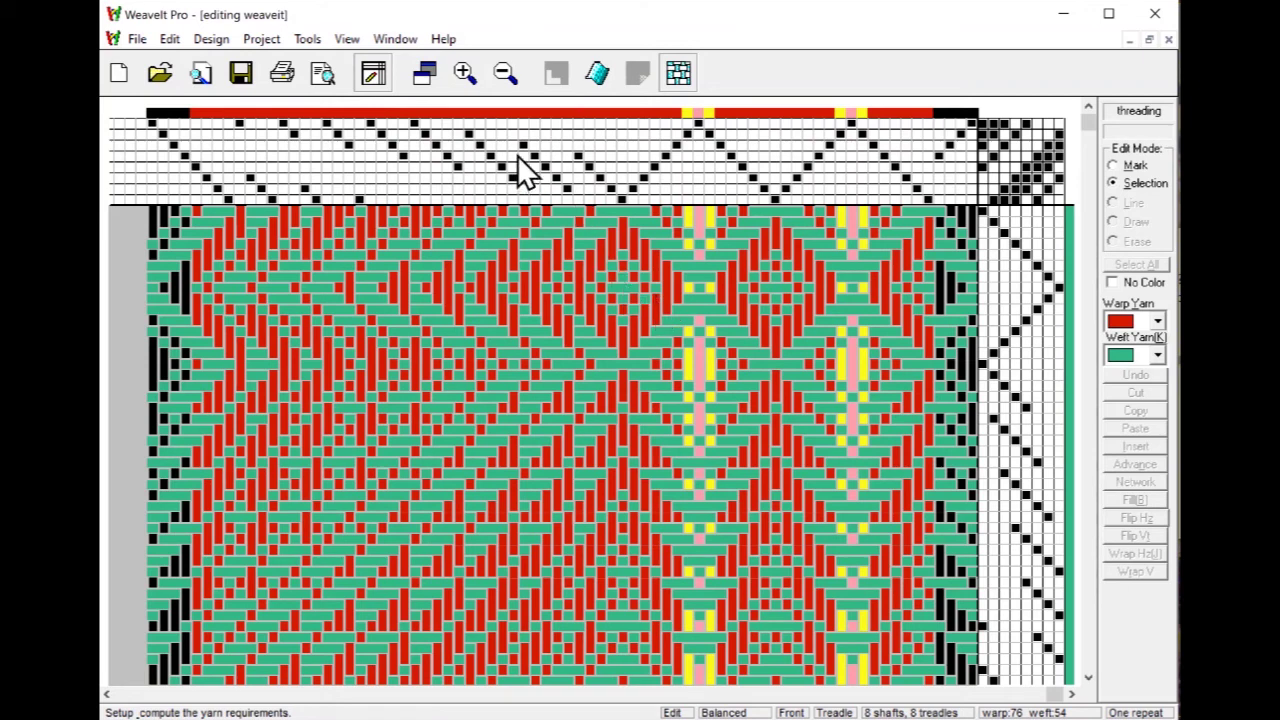
left_click_drag(513, 157, 556, 172)
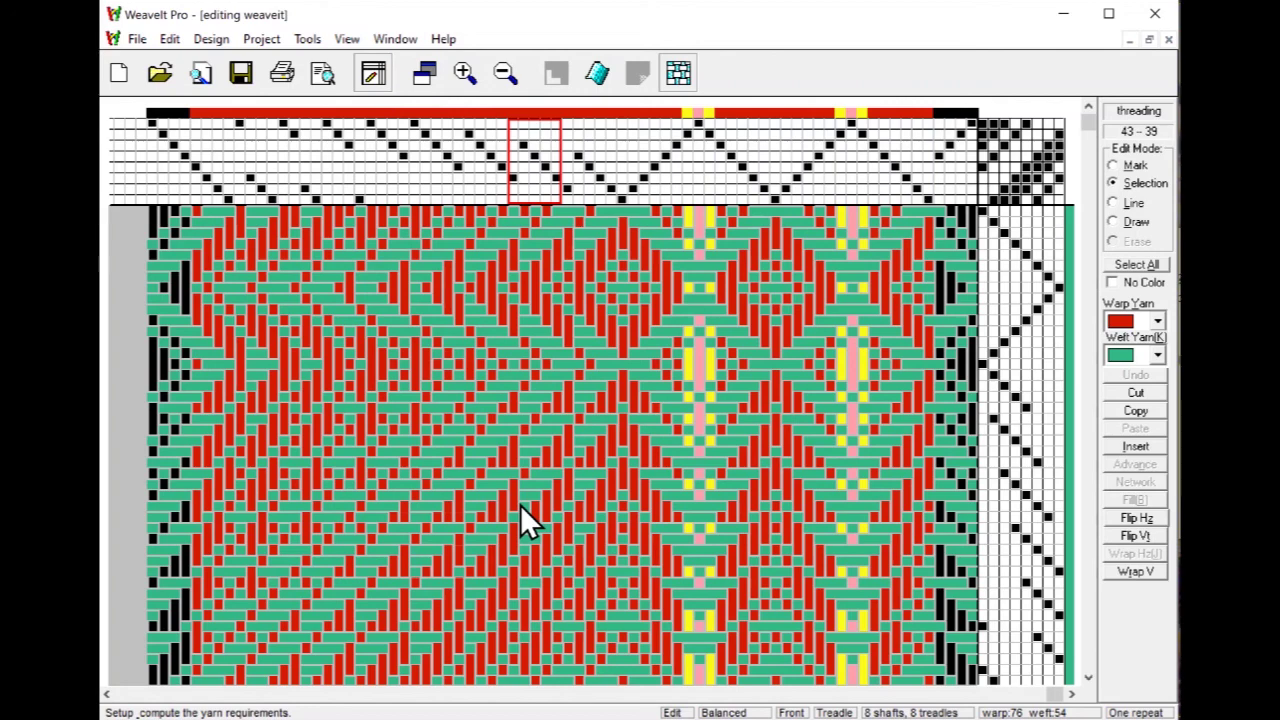
Step: Select threading columns 38–42, cancel the editor, and switch in-place editing to the treadling
left_click(172, 38)
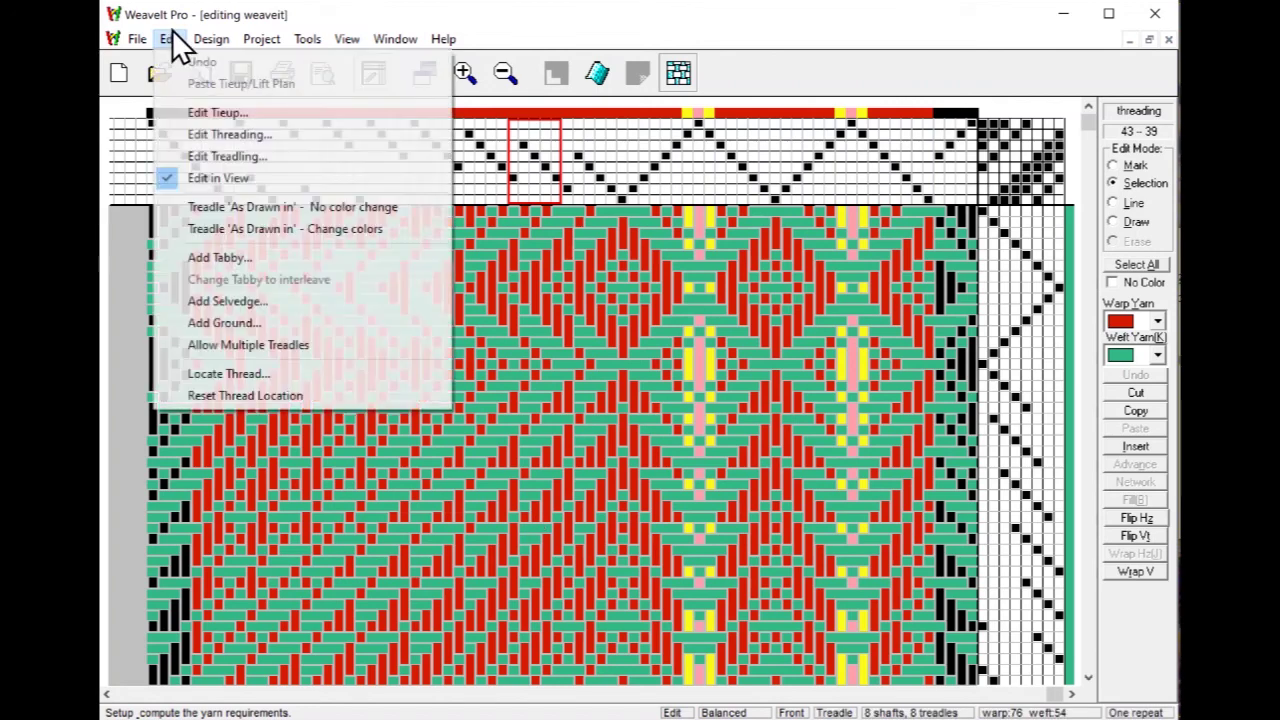
left_click(222, 134)
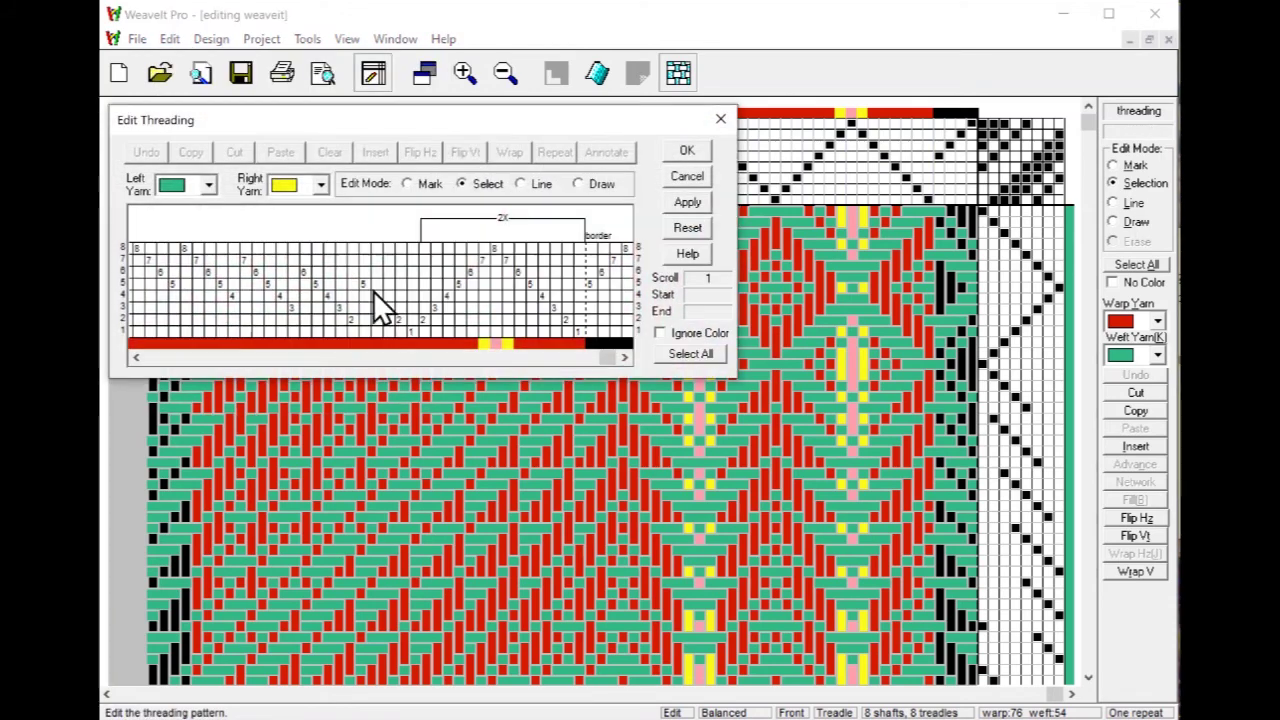
left_click_drag(454, 126, 554, 406)
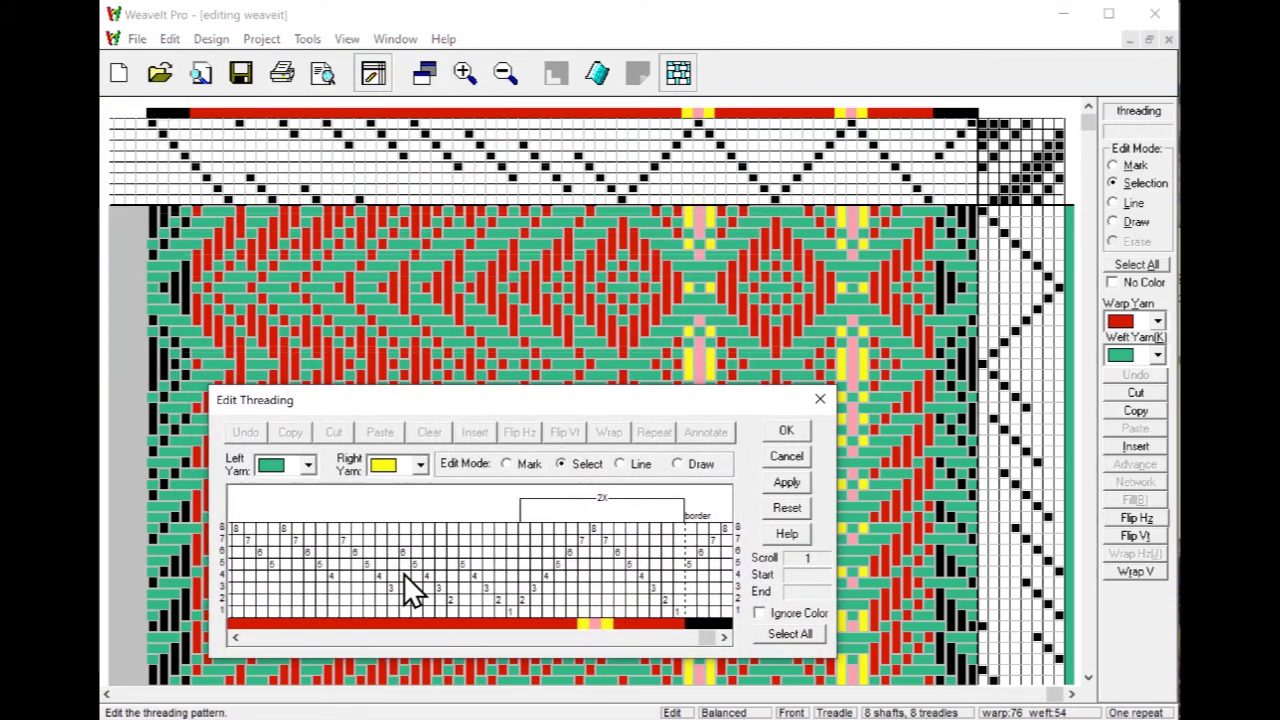
left_click_drag(408, 586, 454, 585)
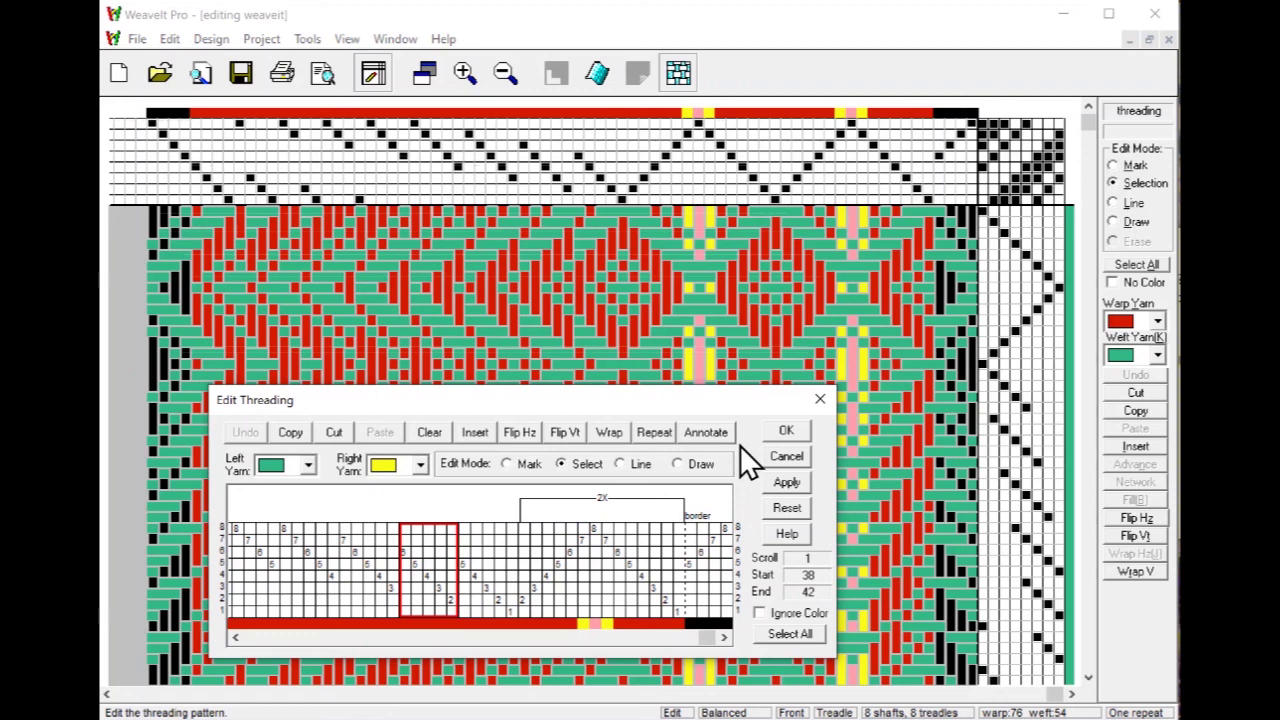
left_click(798, 458)
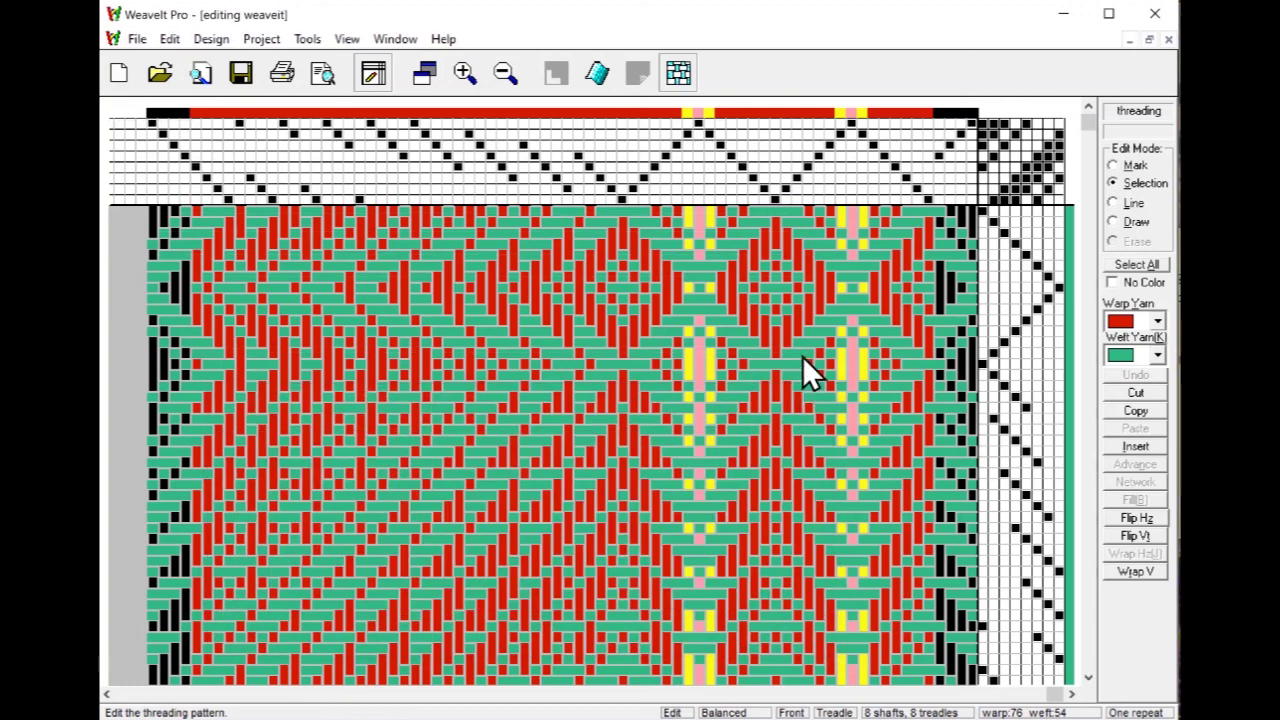
left_click(1020, 419)
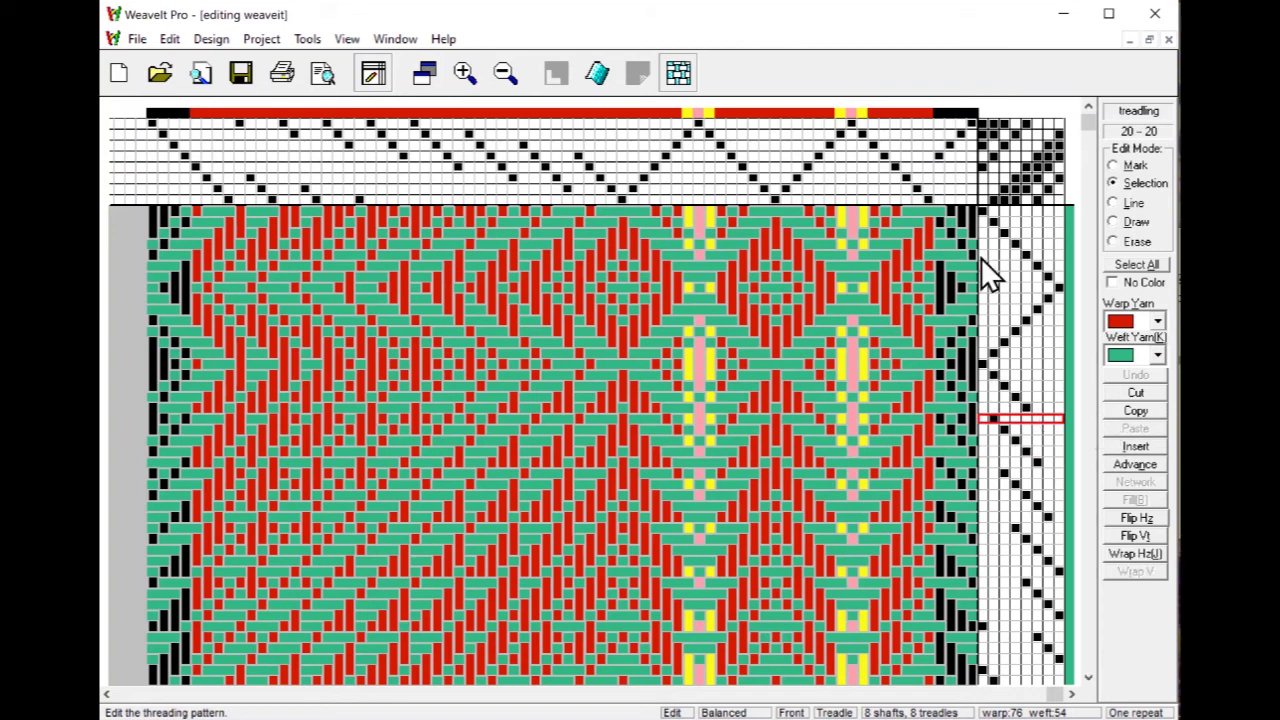